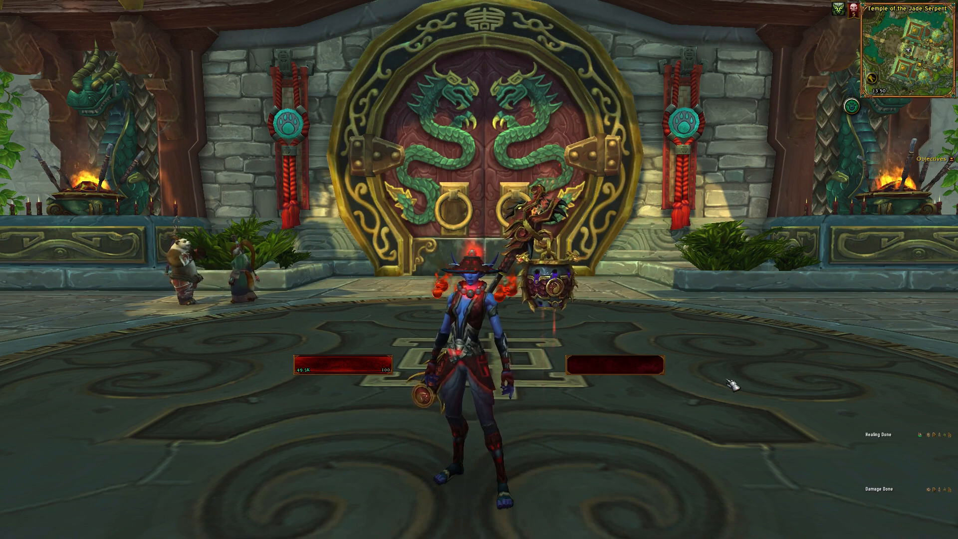
Open the WeakAuras options with the /wa chat command.
key(w)
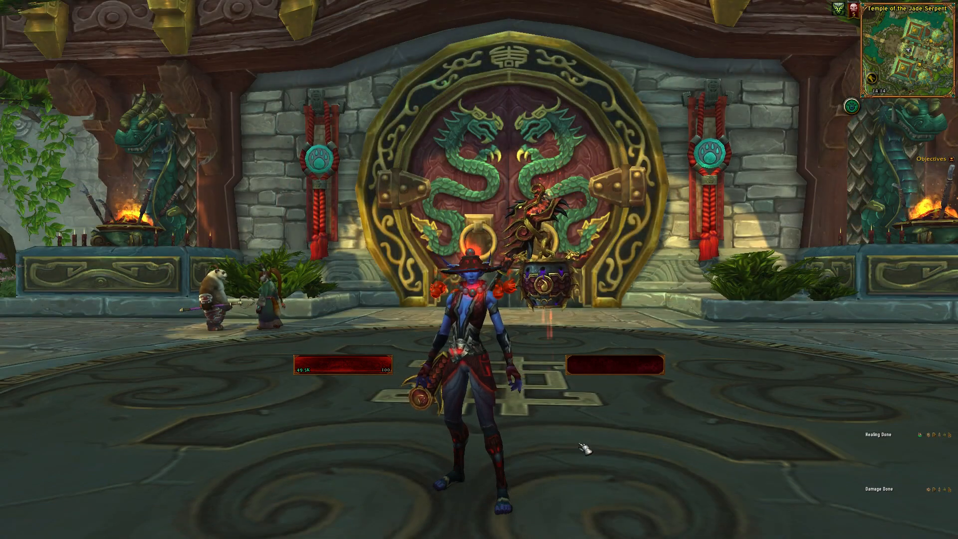
key(Return)
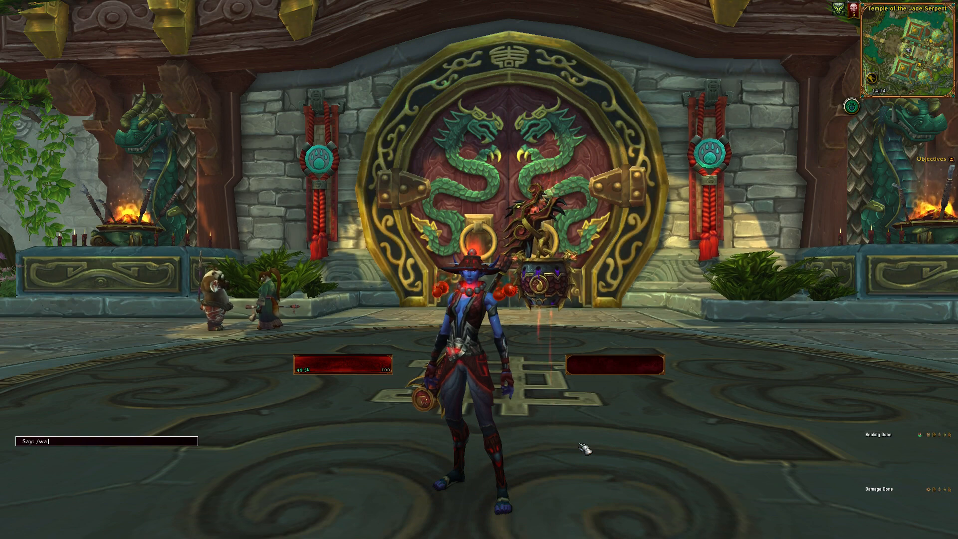
text(/wa)
key(Return)
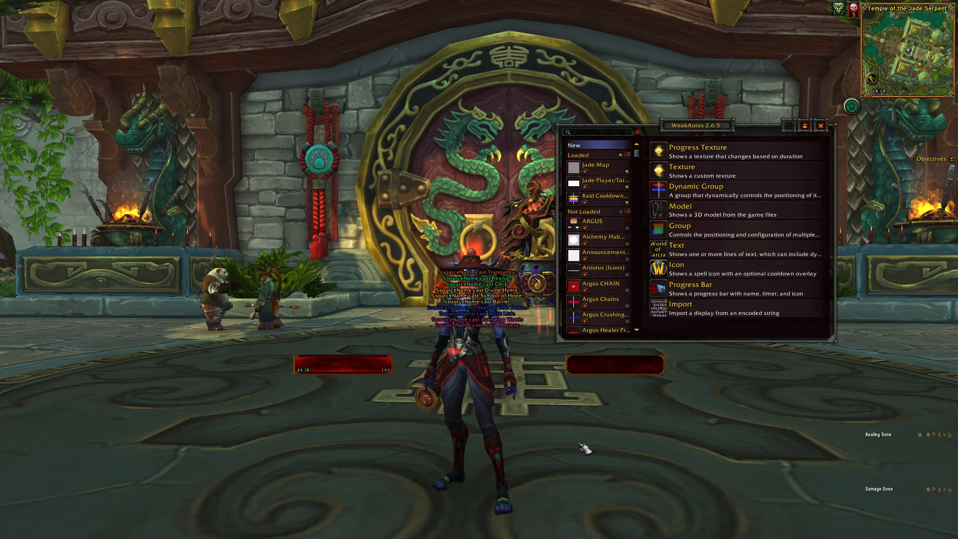
View the Jade Map group's settings and return to the choice of new display types.
click(607, 169)
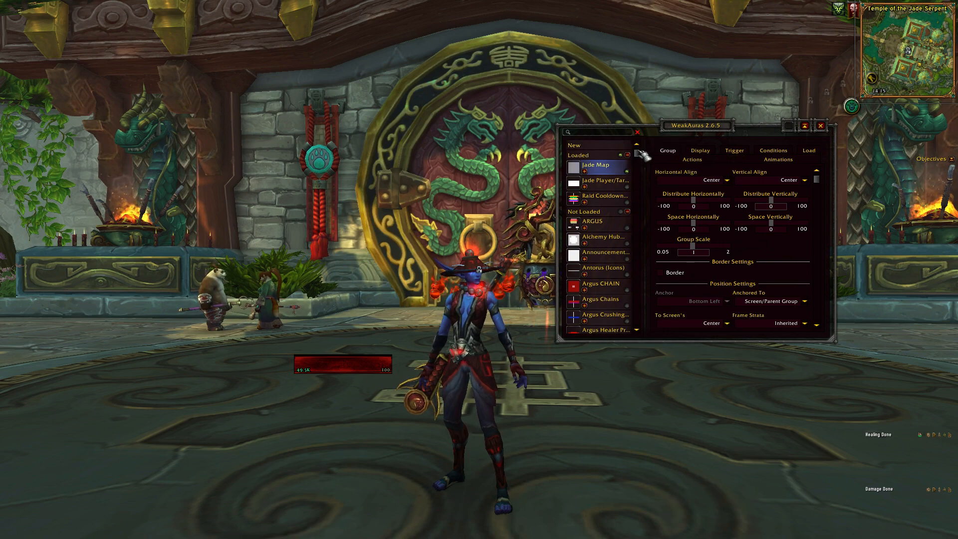
mouse_move(643, 156)
mouse_down()
mouse_move(637, 313)
mouse_move(644, 158)
mouse_up()
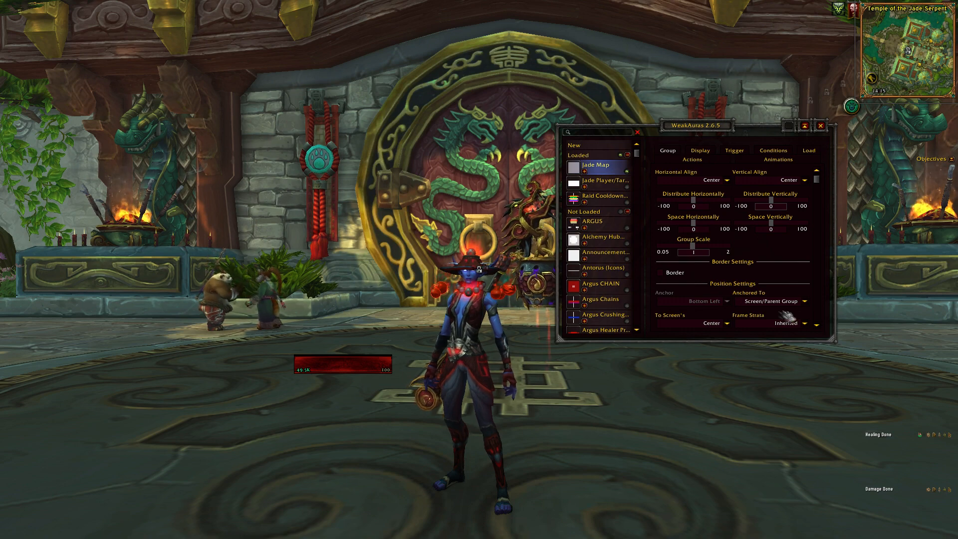
click(587, 149)
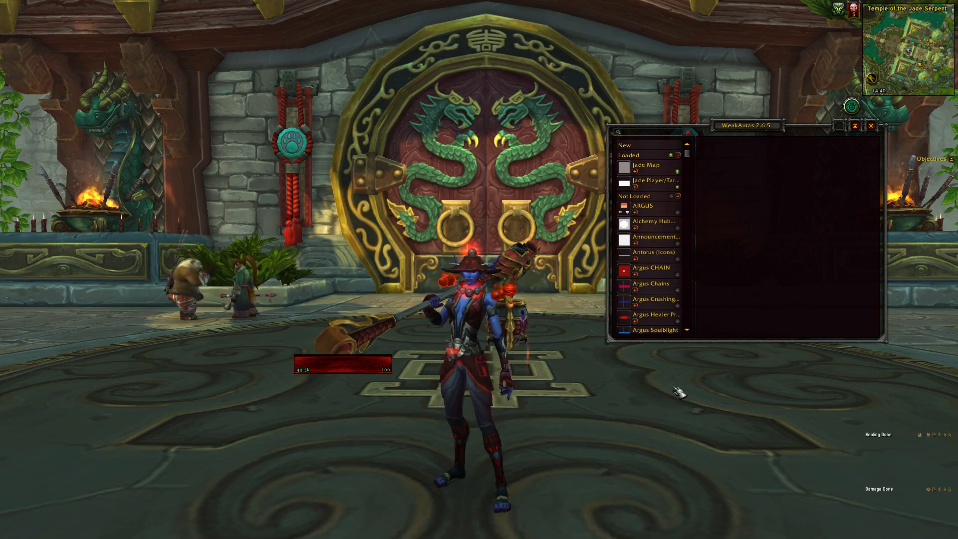
Import the Template Auras group from its copied export string.
click(647, 150)
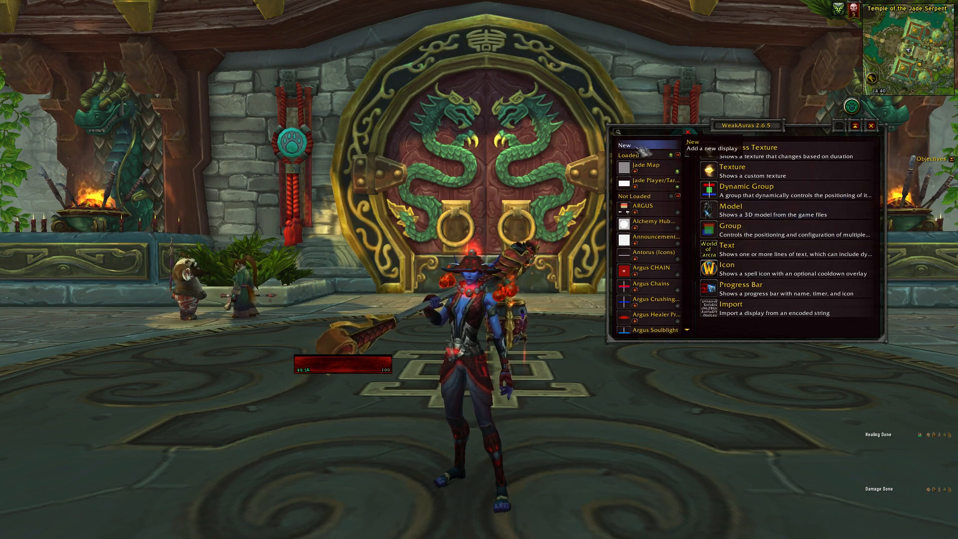
click(742, 311)
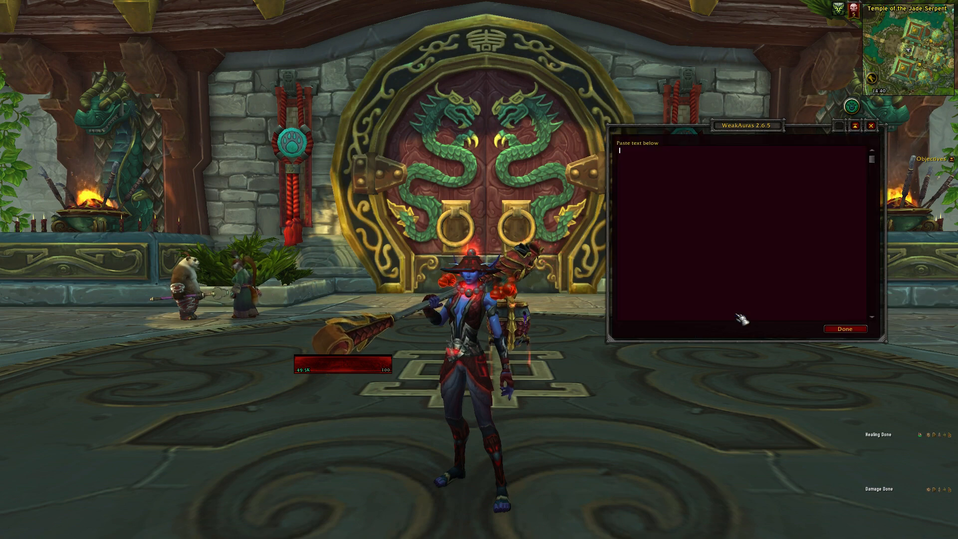
key(ctrl+v)
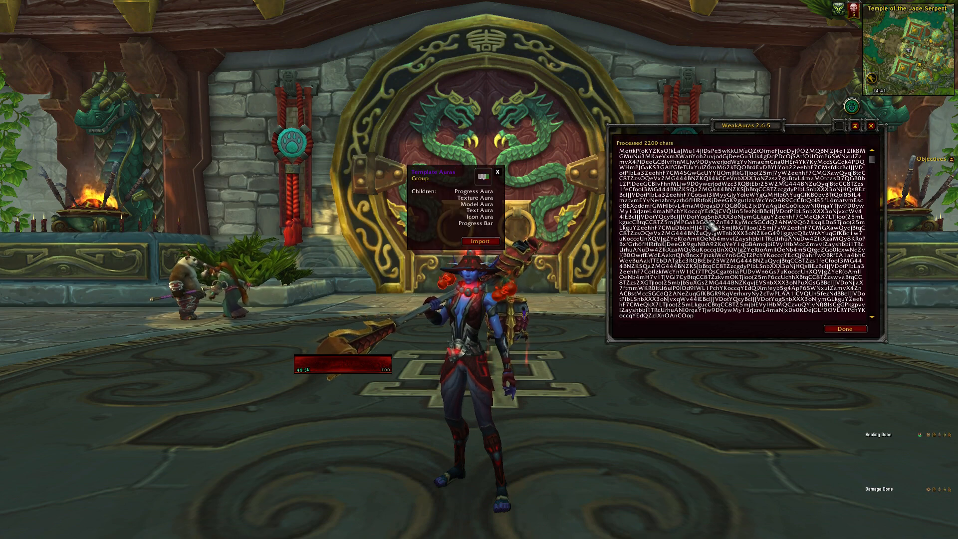
drag(444, 176, 471, 167)
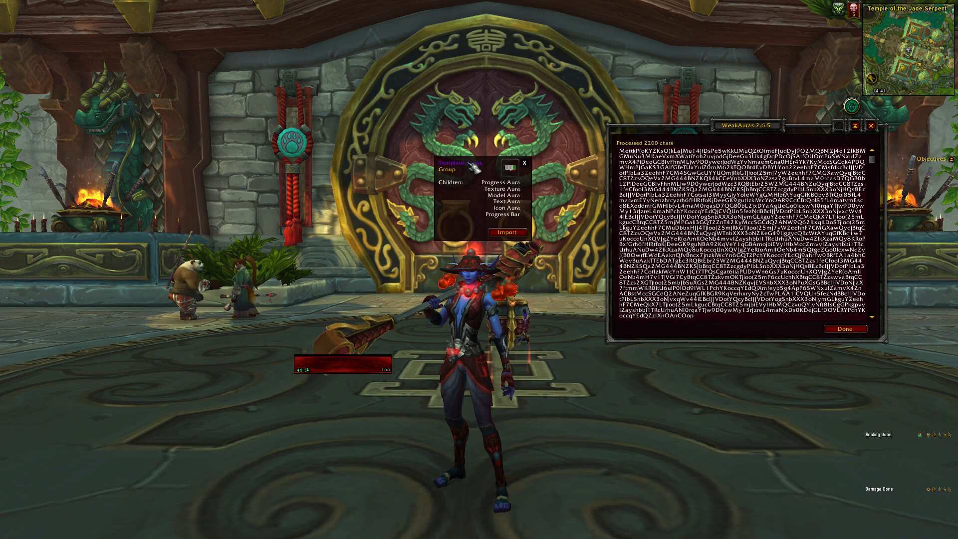
click(508, 232)
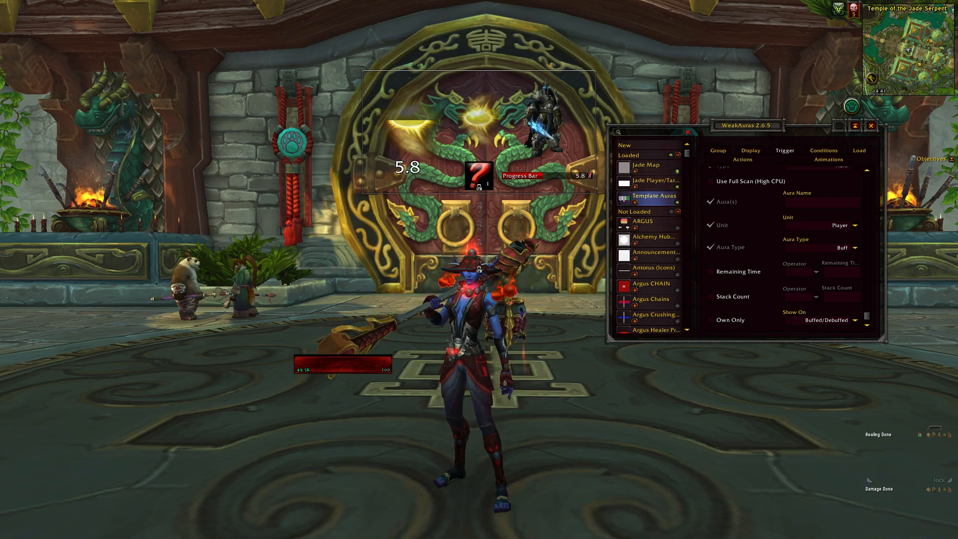
Import the example proc auras group as a new display from its copied string.
click(647, 145)
click(732, 317)
key(ctrl+v)
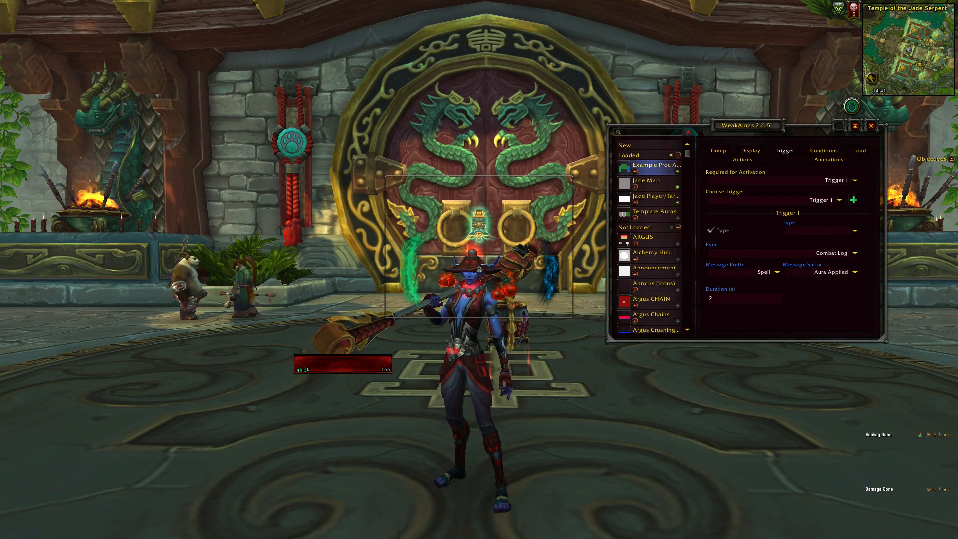
Import the Example Dynamic Group as a new display from its copied string.
click(647, 145)
click(734, 314)
key(ctrl+v)
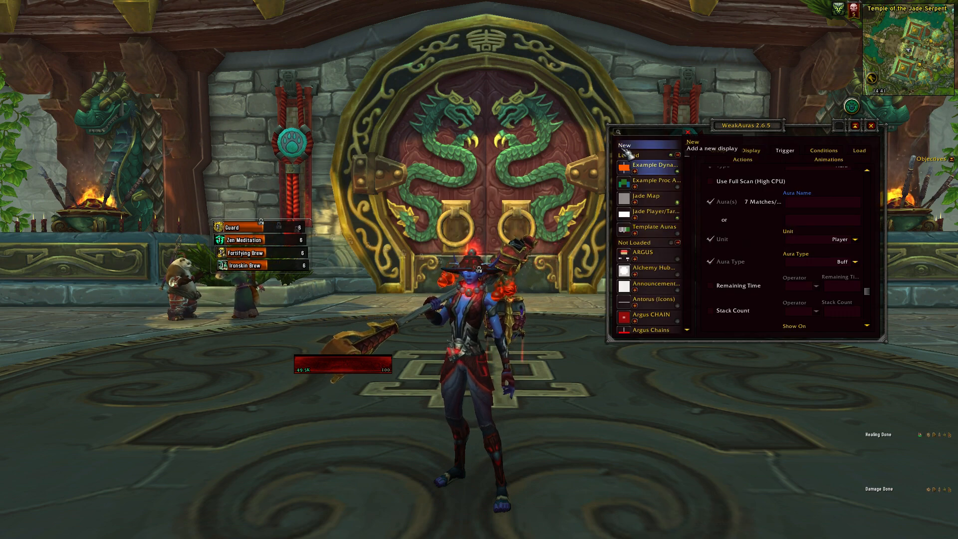
Import the Example Cooldown Auras group from its copied string.
click(647, 146)
click(735, 315)
key(ctrl+v)
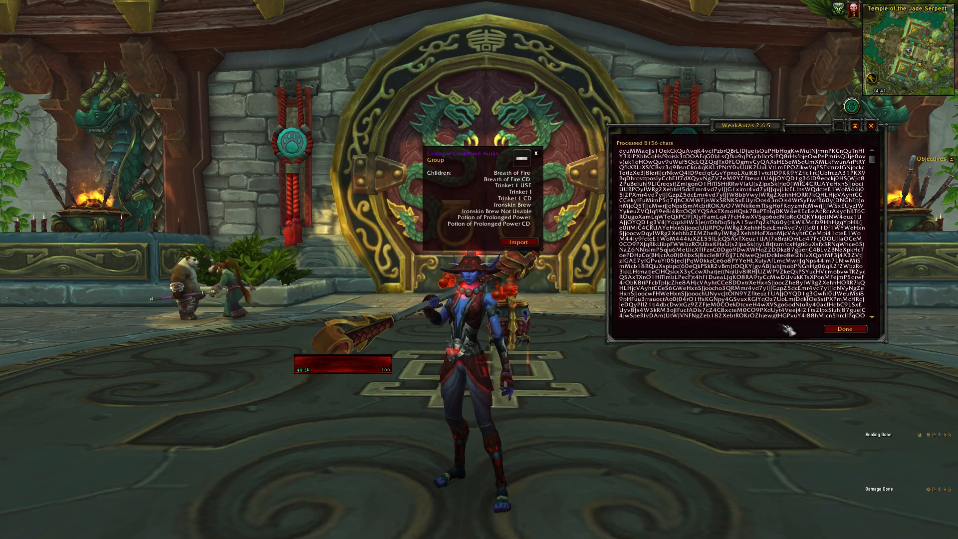
click(518, 242)
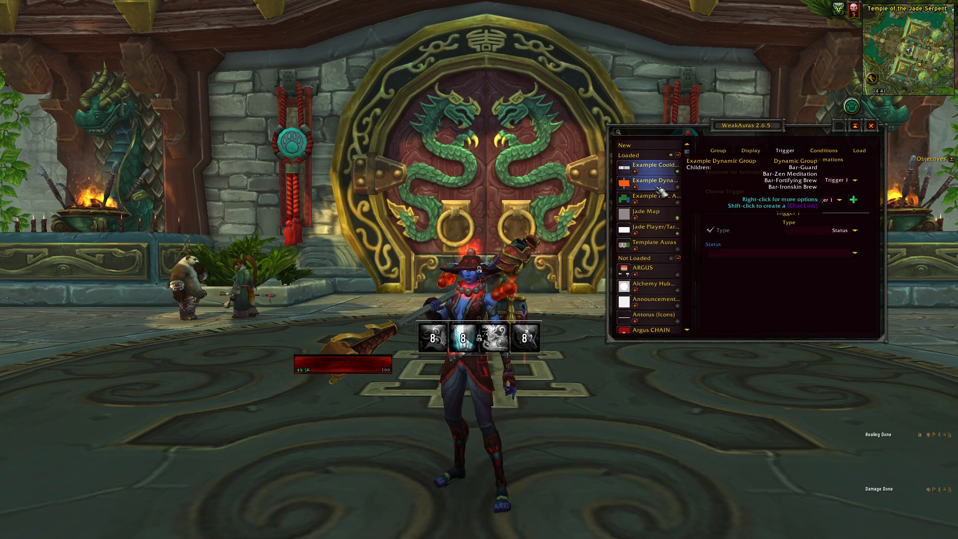
Preview the imported example groups and Template Auras by selecting them in turn.
click(657, 185)
click(657, 198)
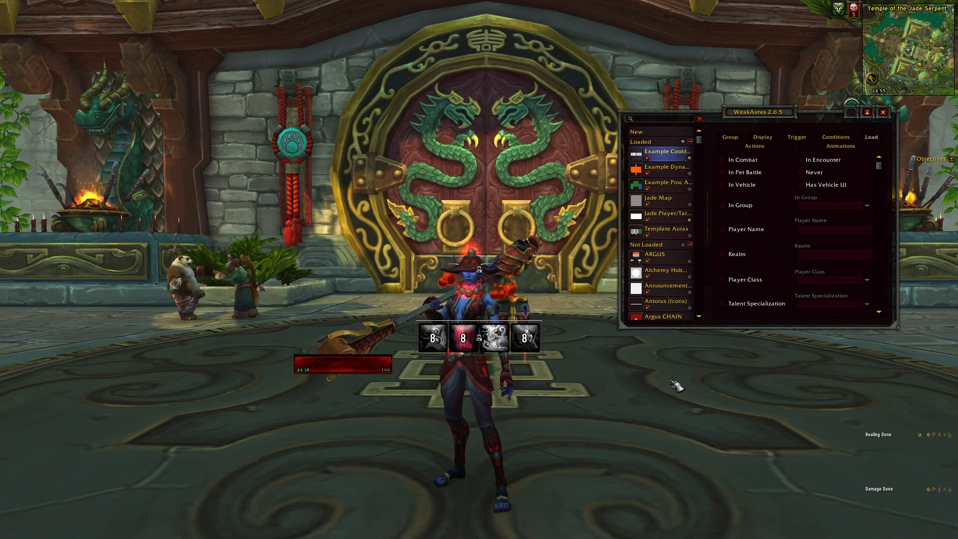
click(666, 236)
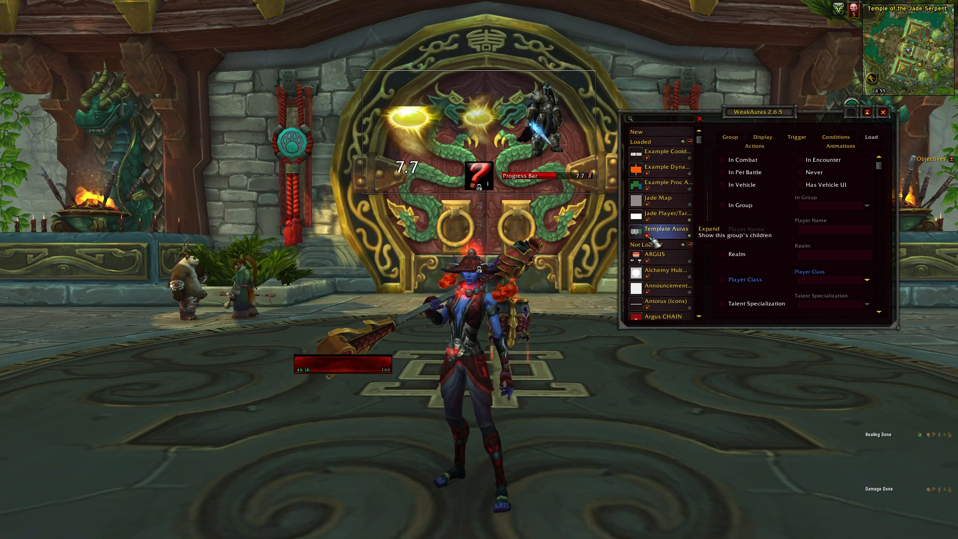
Expand the Template Auras group and preview its child auras one by one, ending with Progress Bar.
click(648, 235)
scroll(659, 234, down, 1)
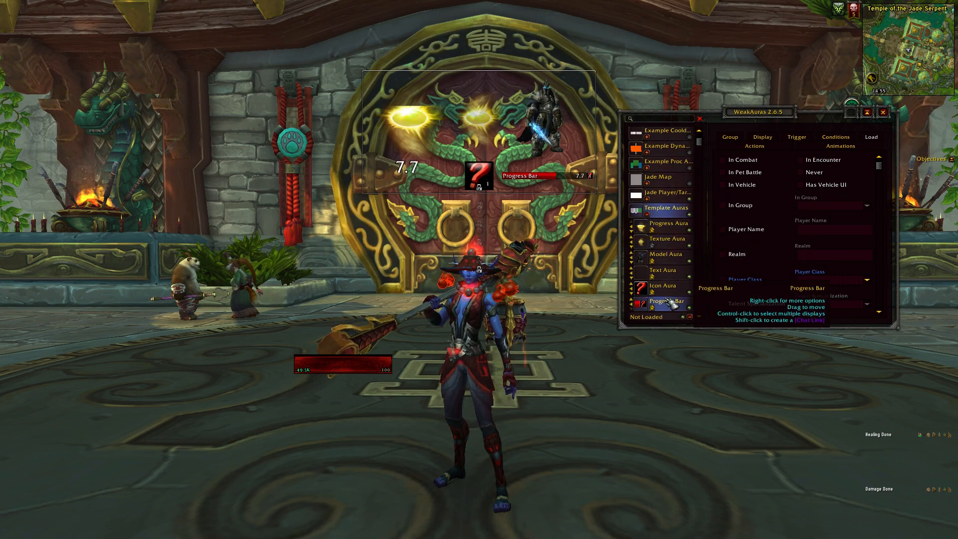
click(669, 240)
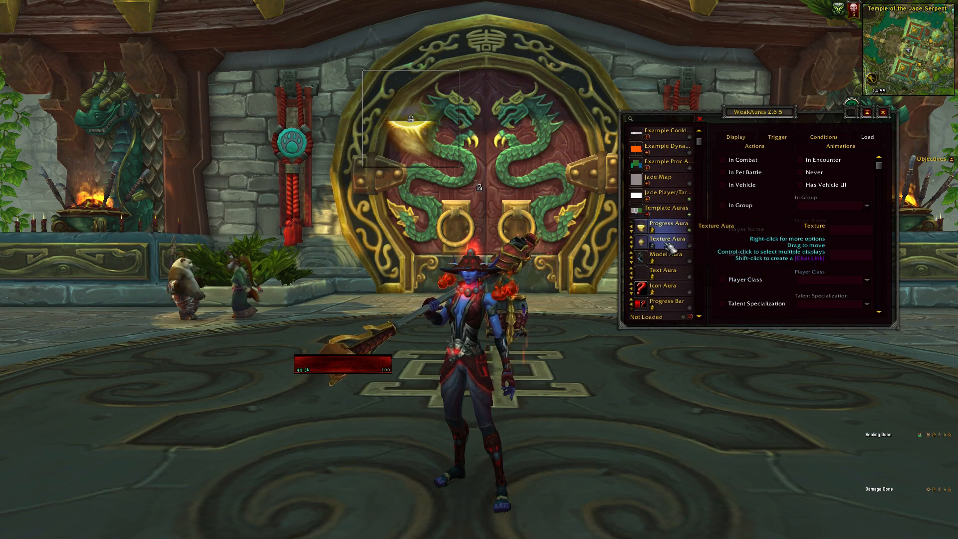
click(667, 255)
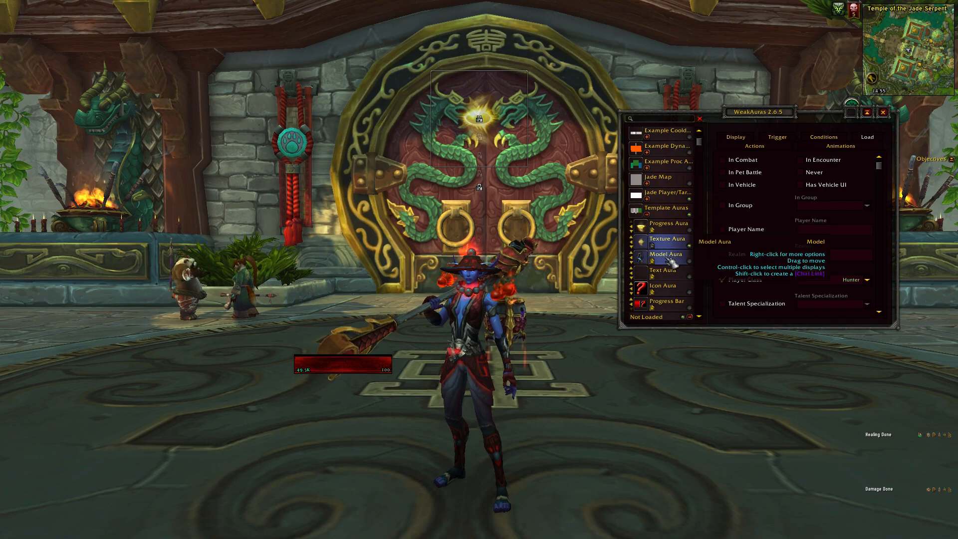
click(669, 279)
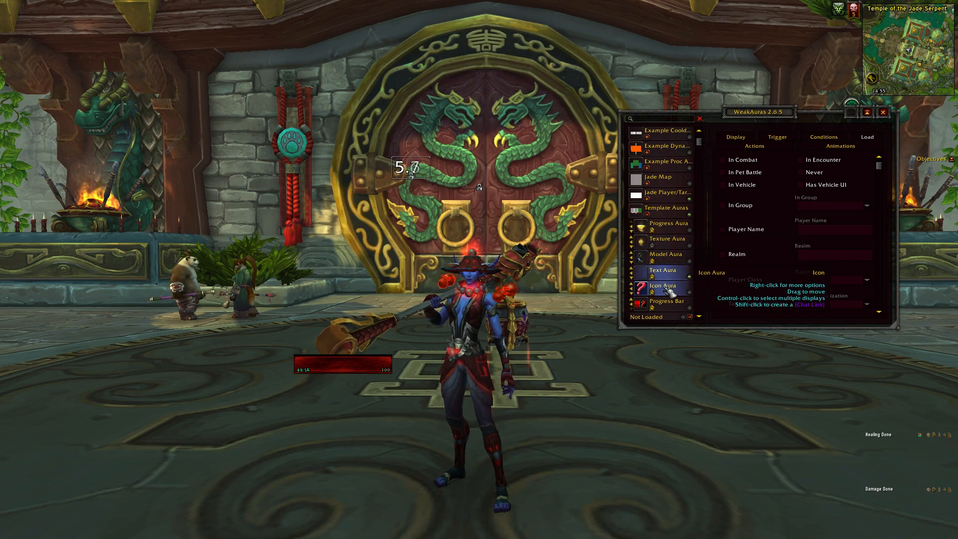
click(669, 290)
click(667, 306)
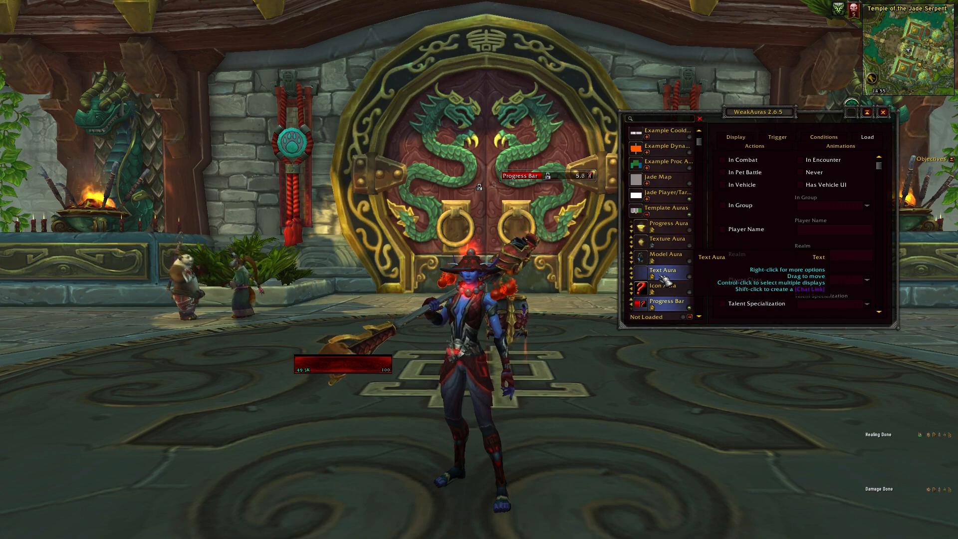
Make all Template Auras displays visible and review the management options available for Text Aura.
click(691, 215)
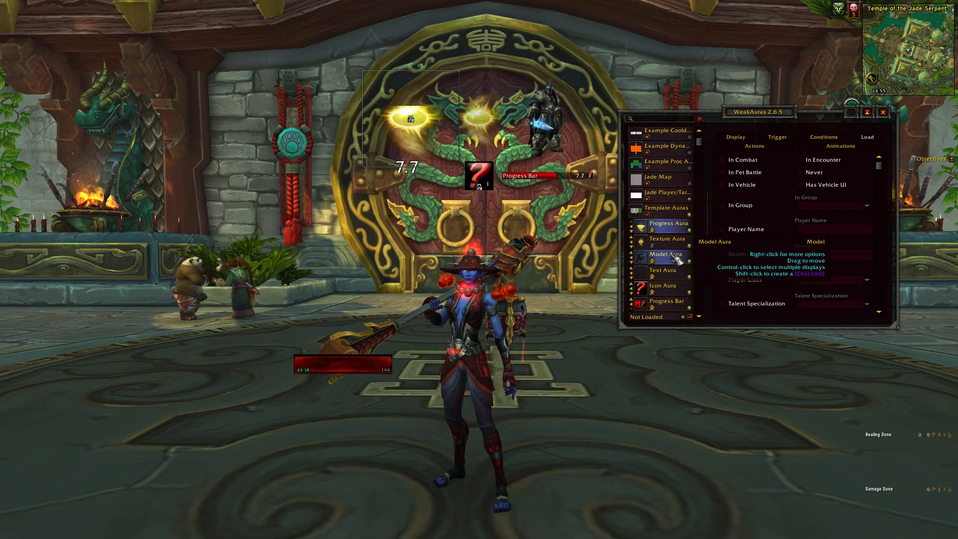
click(677, 278)
right_click(676, 277)
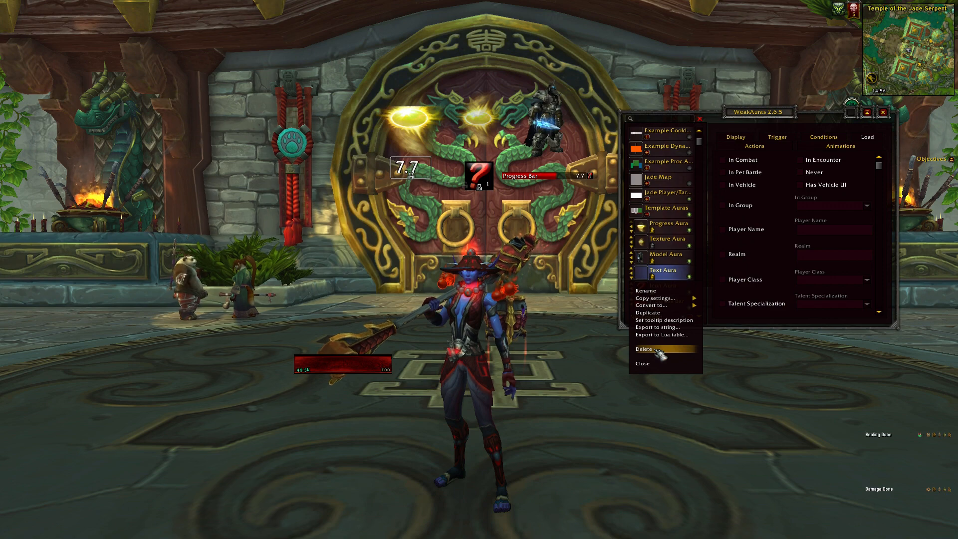
click(660, 364)
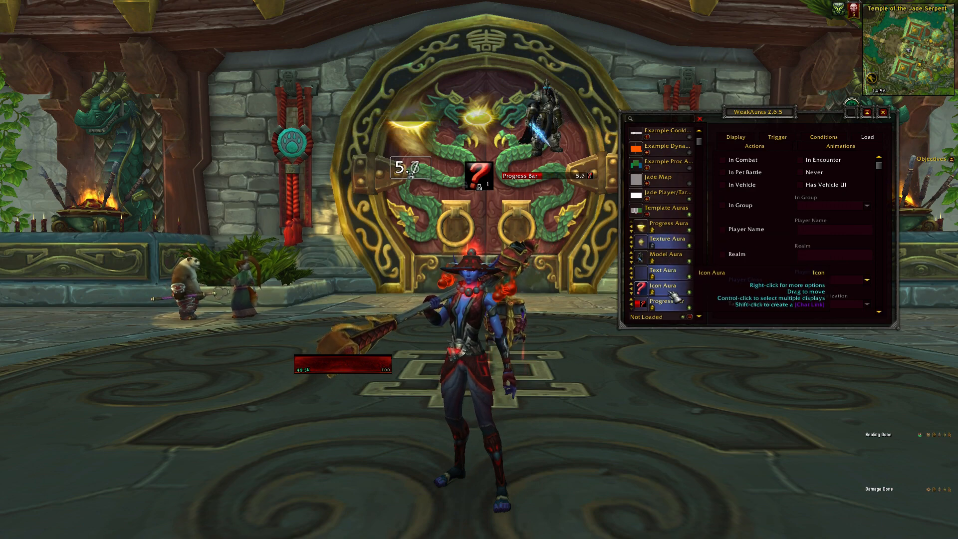
Select several auras in Template Auras together and review the bulk options such as Duplicate All and Delete all.
ctrl+click(666, 257)
ctrl+click(669, 231)
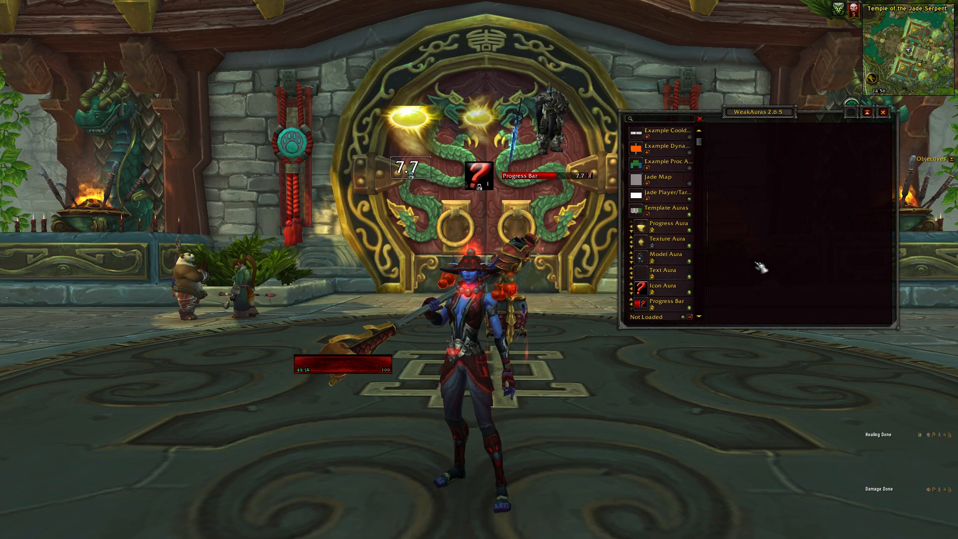
right_click(675, 310)
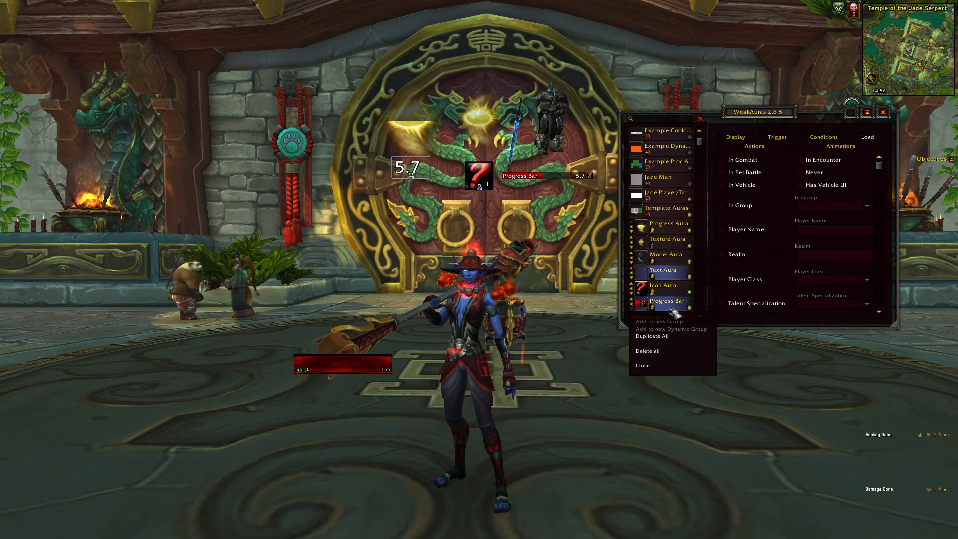
click(644, 366)
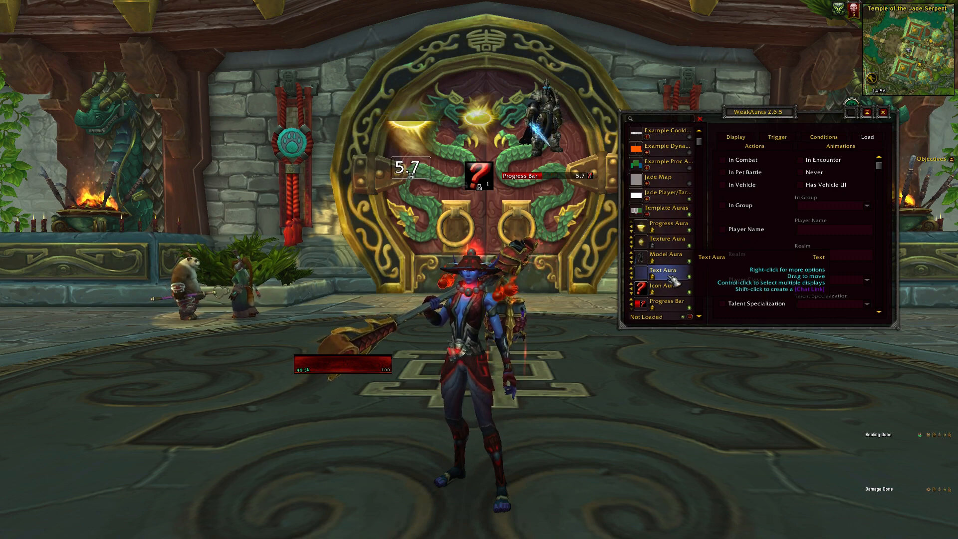
Duplicate Text Aura within the Template Auras group.
click(665, 247)
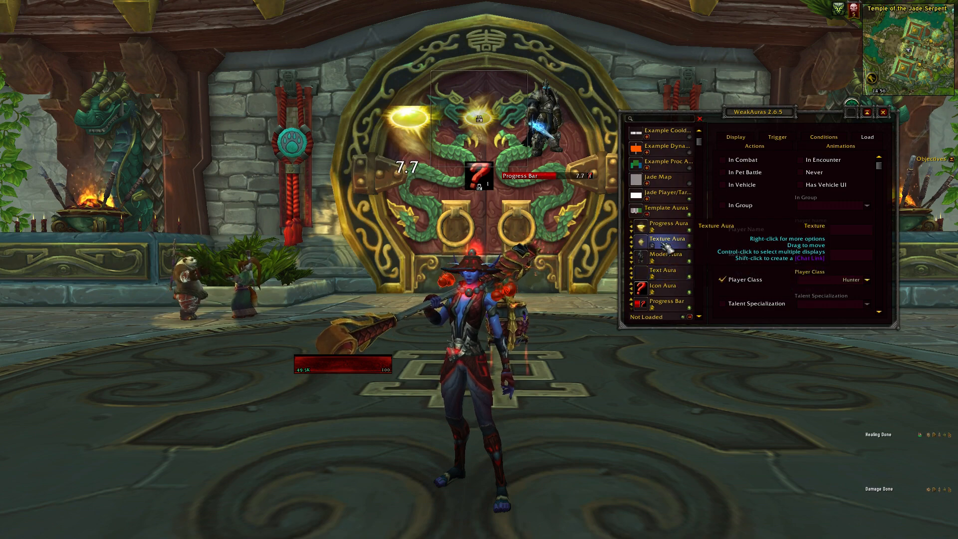
click(669, 274)
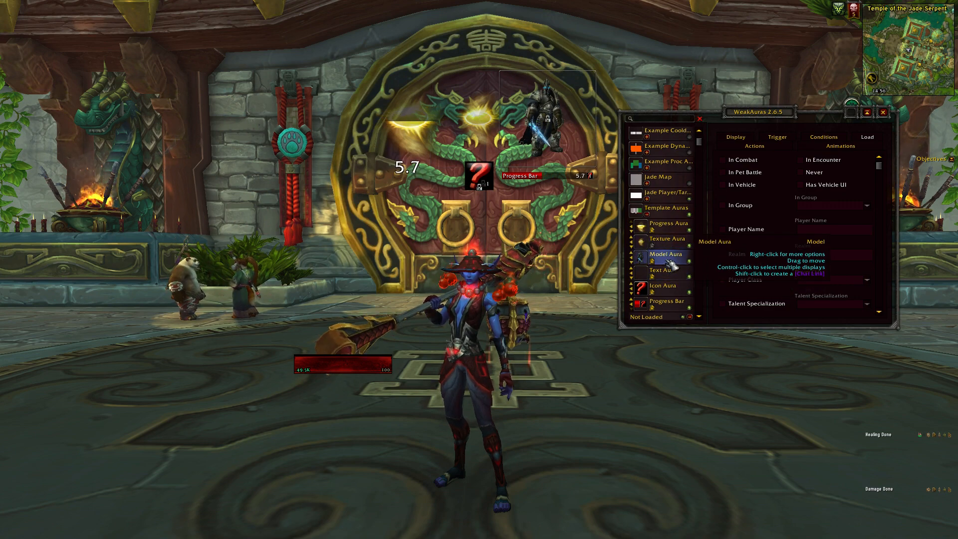
right_click(670, 279)
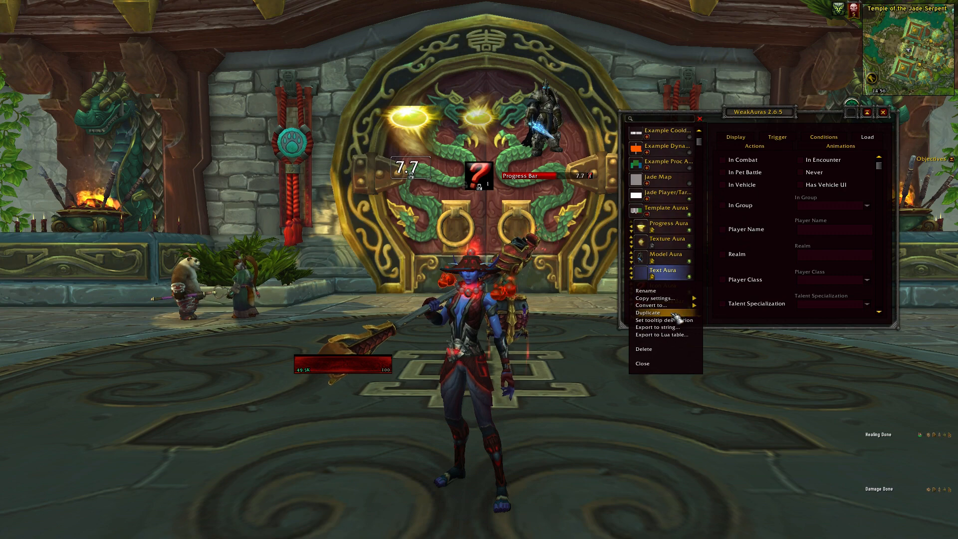
click(649, 313)
key(Return)
scroll(665, 261, down, 1)
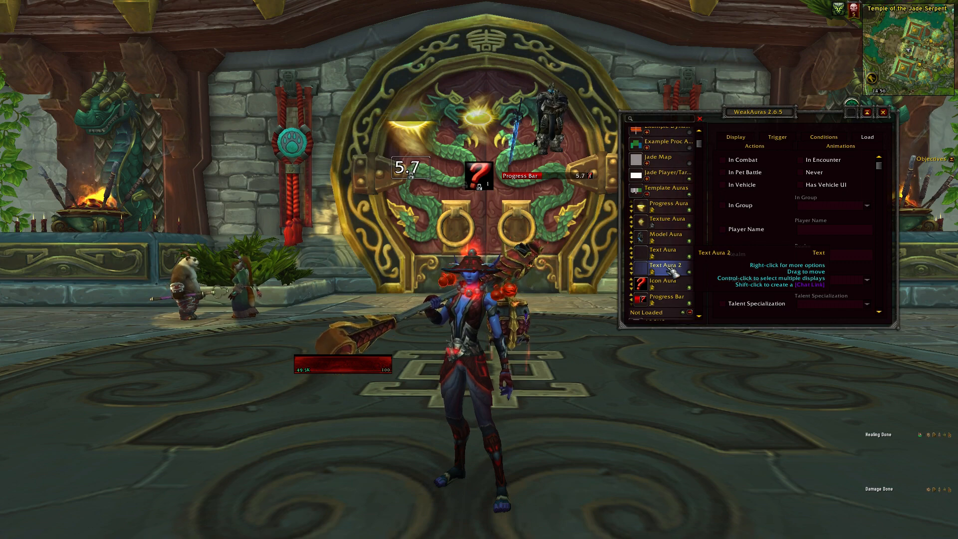
Convert Text Aura 2 to a Progress Texture and move its display slightly down on the game screen.
right_click(675, 272)
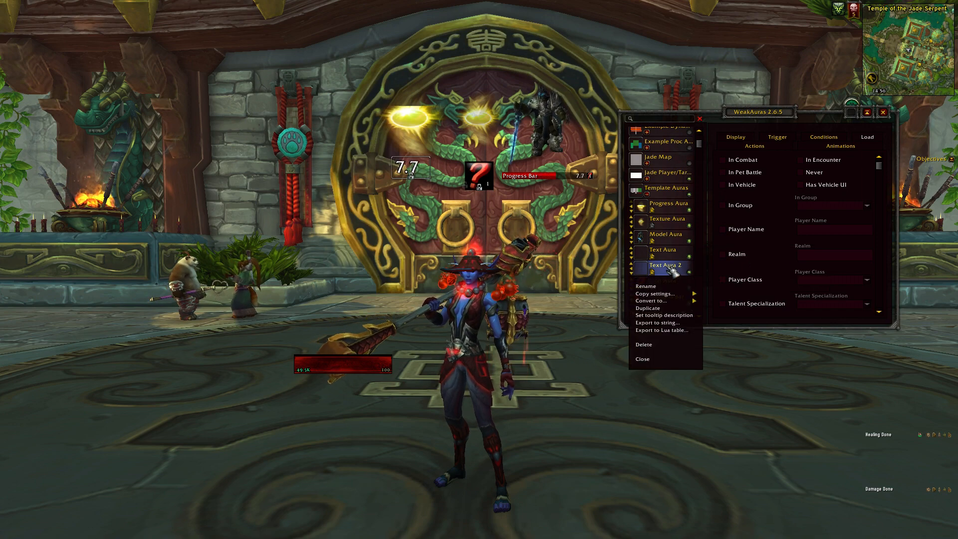
mouse_move(676, 302)
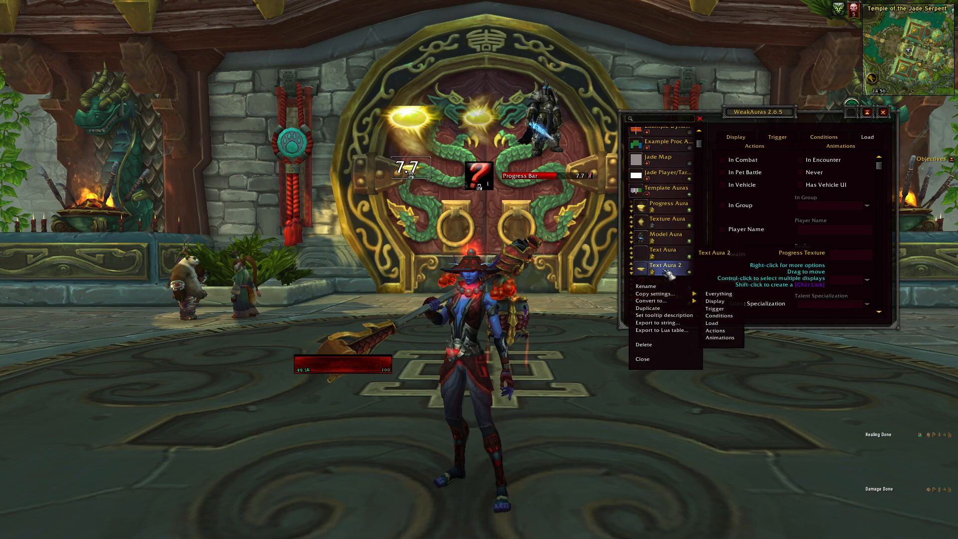
drag(414, 169, 432, 205)
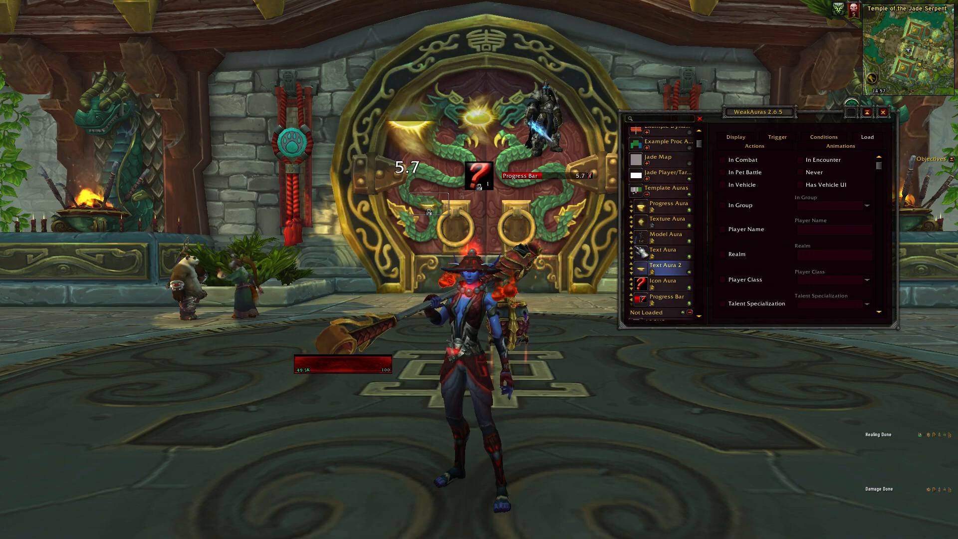
Move Text Aura up within the Template Auras group order and return it to its place below Model Aura.
click(632, 248)
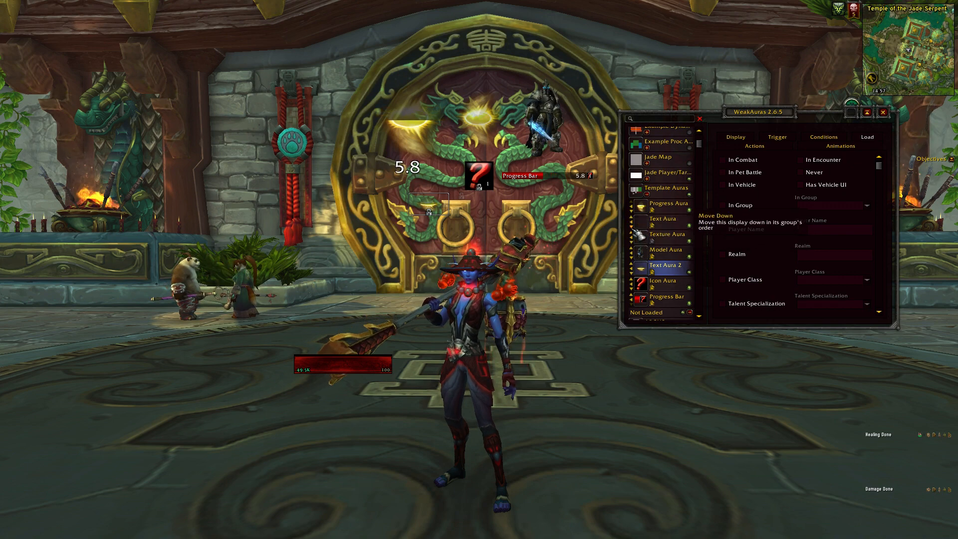
click(631, 225)
click(631, 241)
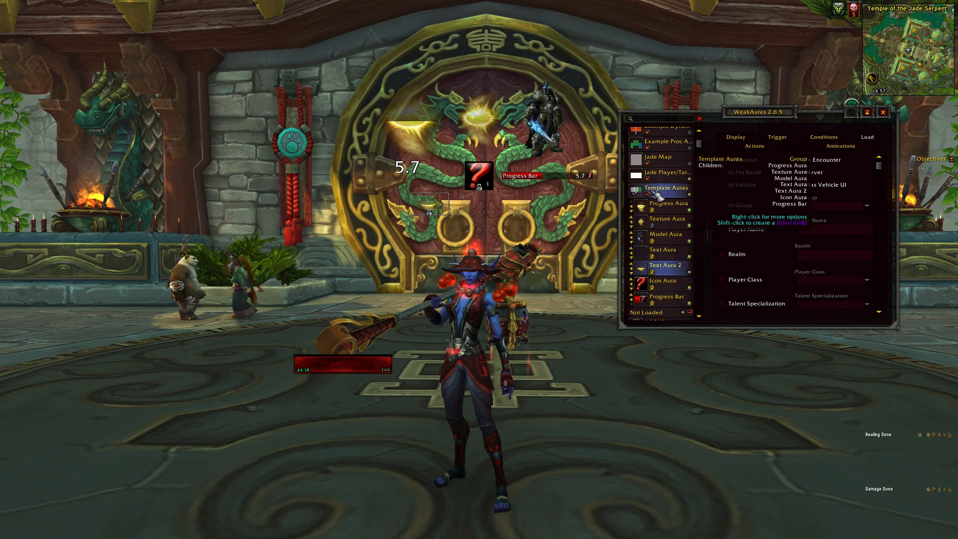
Ungroup Text Aura and Texture Aura from Template Auras, and reorder the remaining auras with Icon Aura above and Model Aura below Text Aura 2.
click(634, 258)
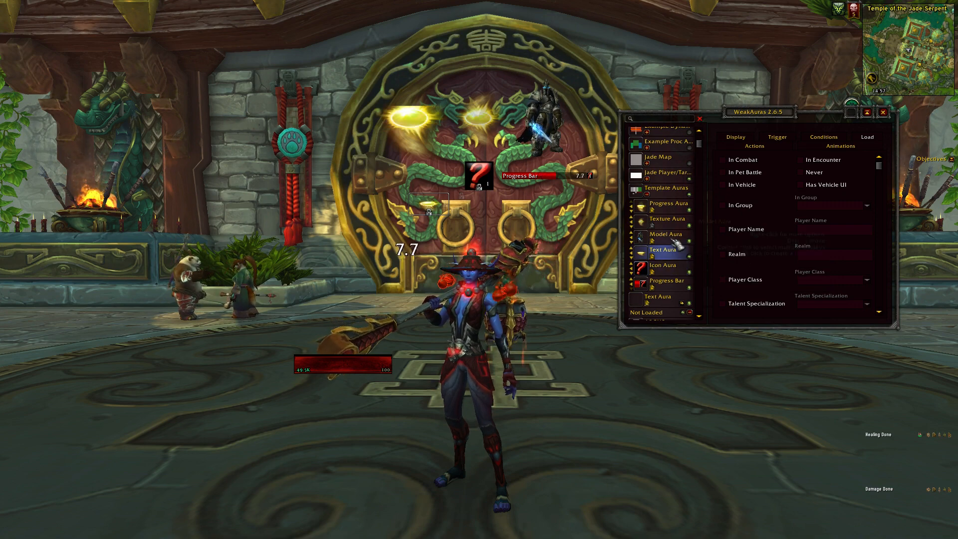
click(635, 226)
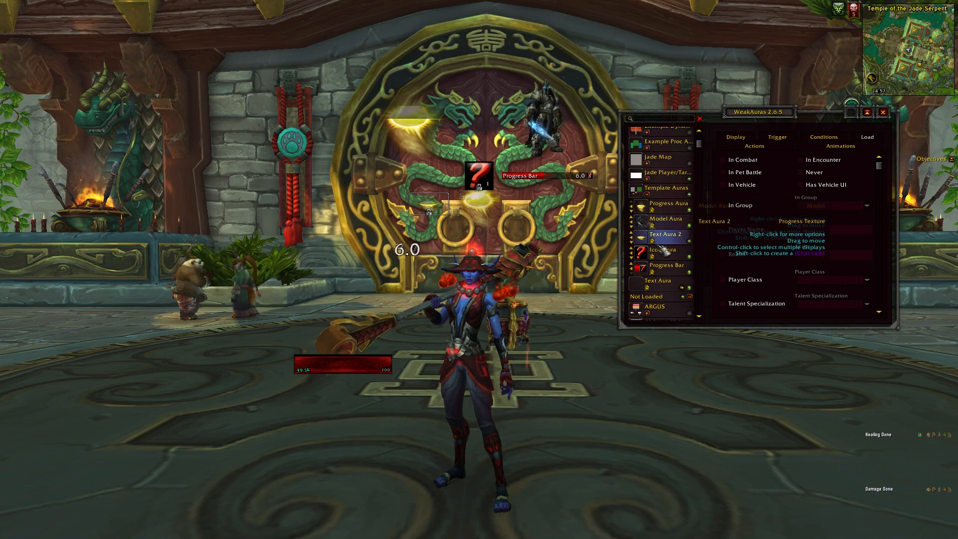
click(668, 227)
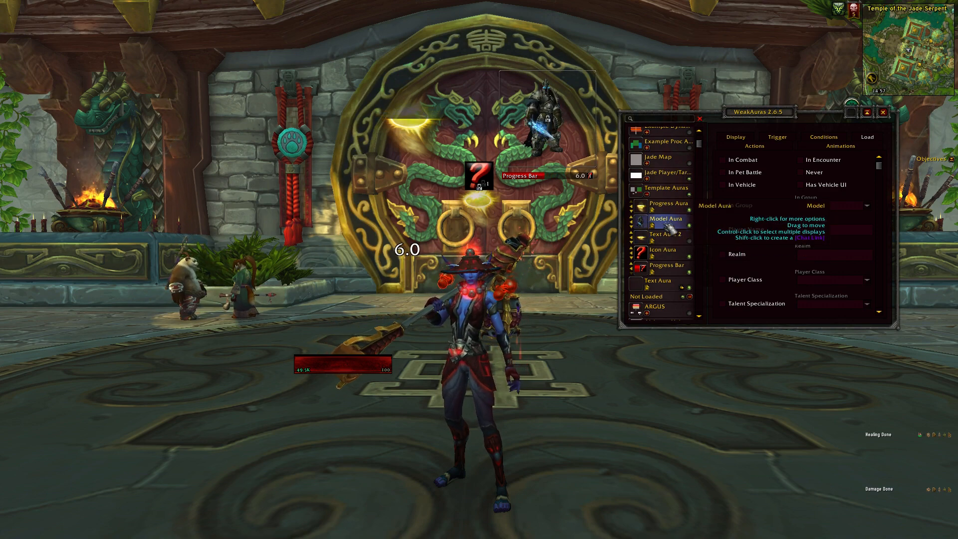
drag(667, 252, 664, 228)
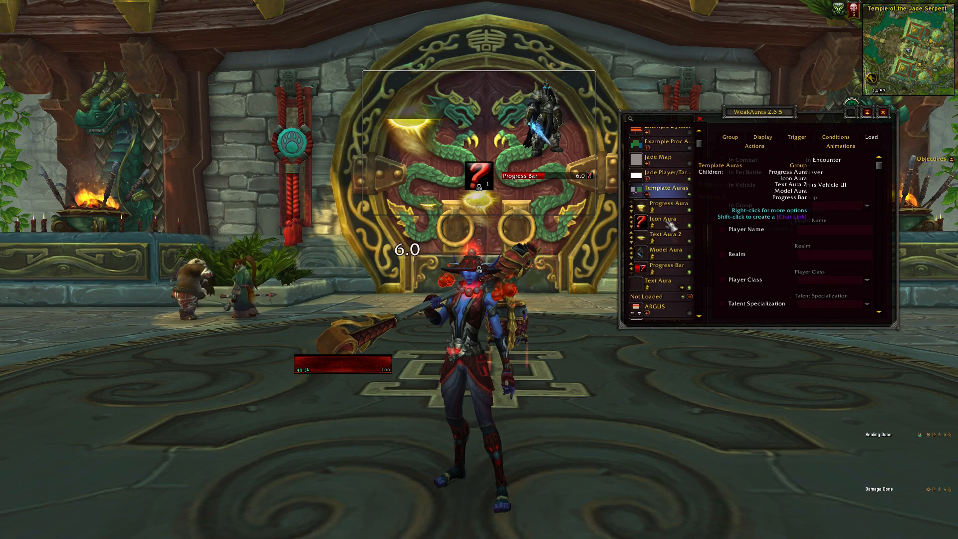
Put the ungrouped Text Aura back into the Template Auras group.
click(665, 293)
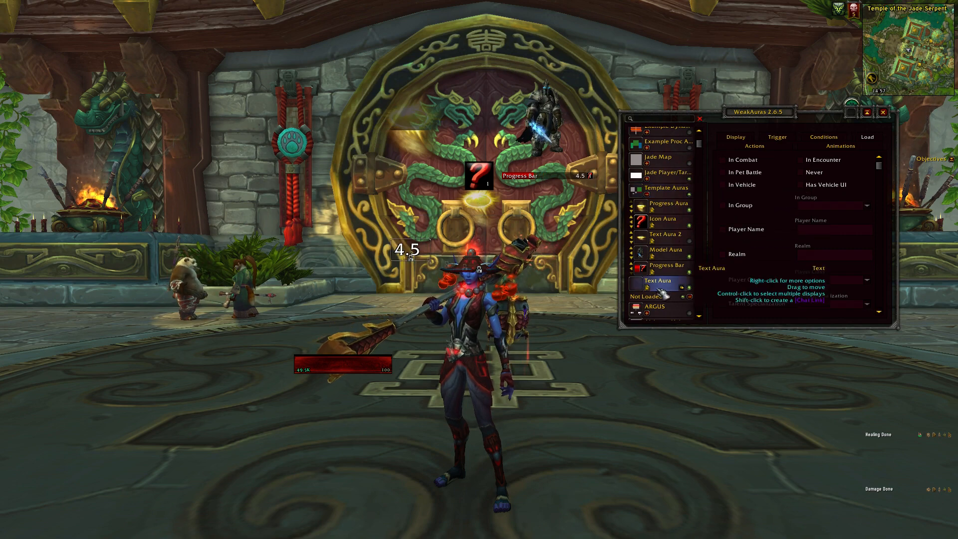
click(684, 291)
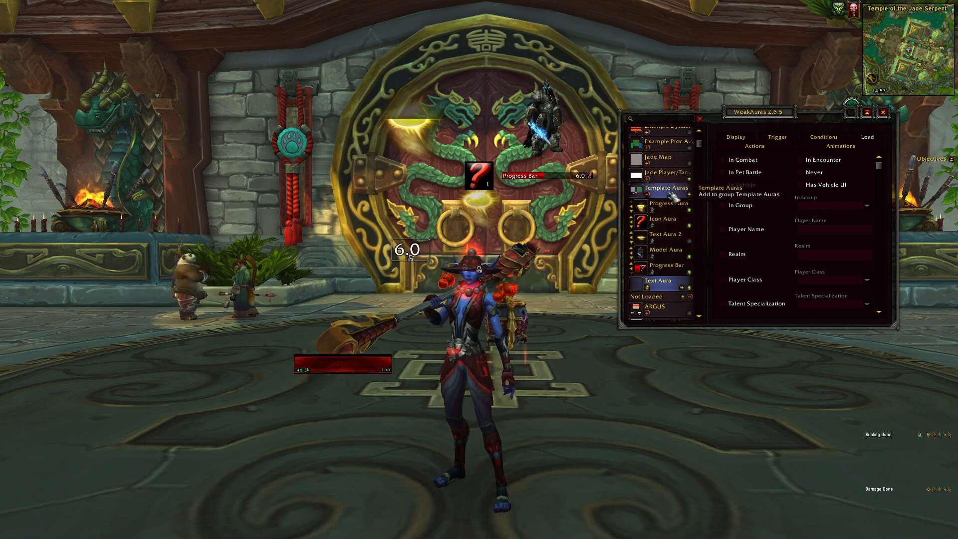
click(673, 196)
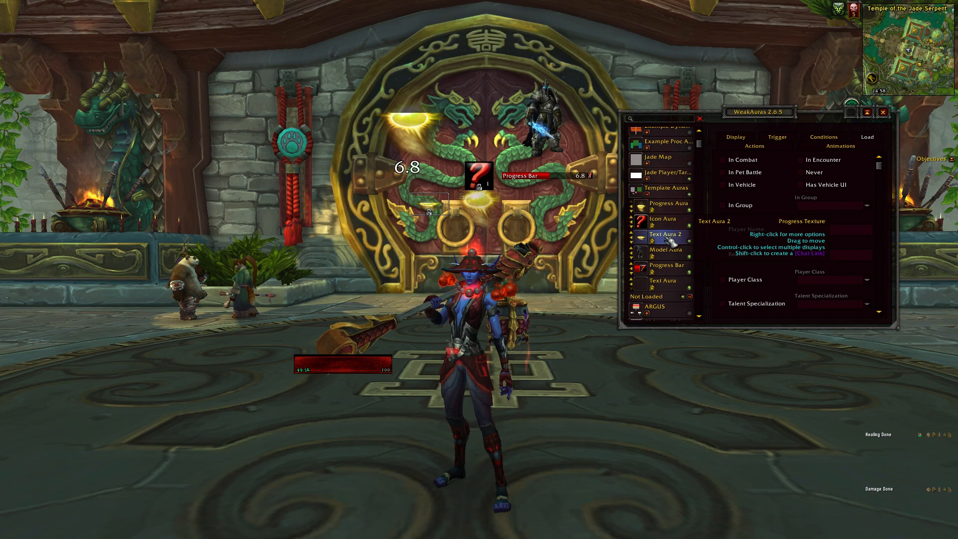
Search the aura list for "Texture" and select Texture Aura.
scroll(664, 234, down, 10)
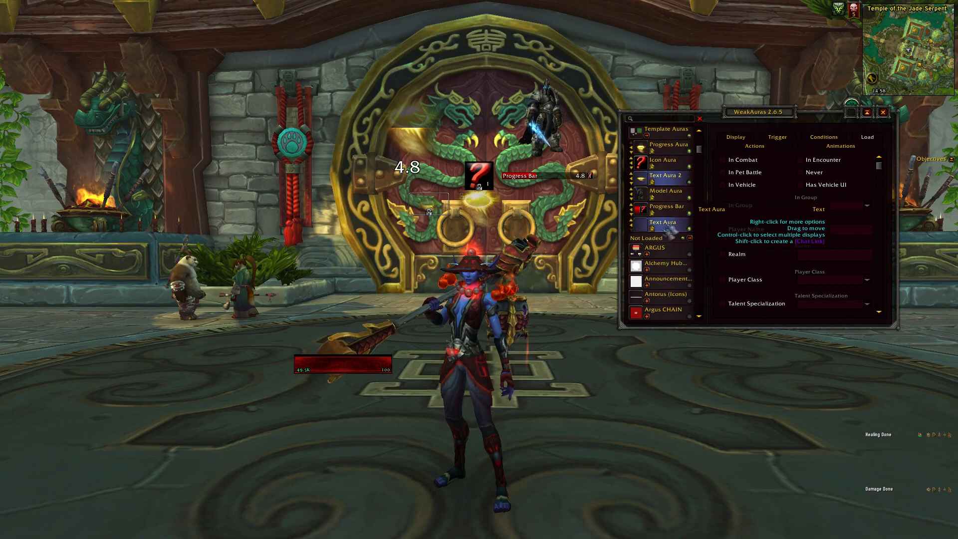
drag(702, 194, 698, 139)
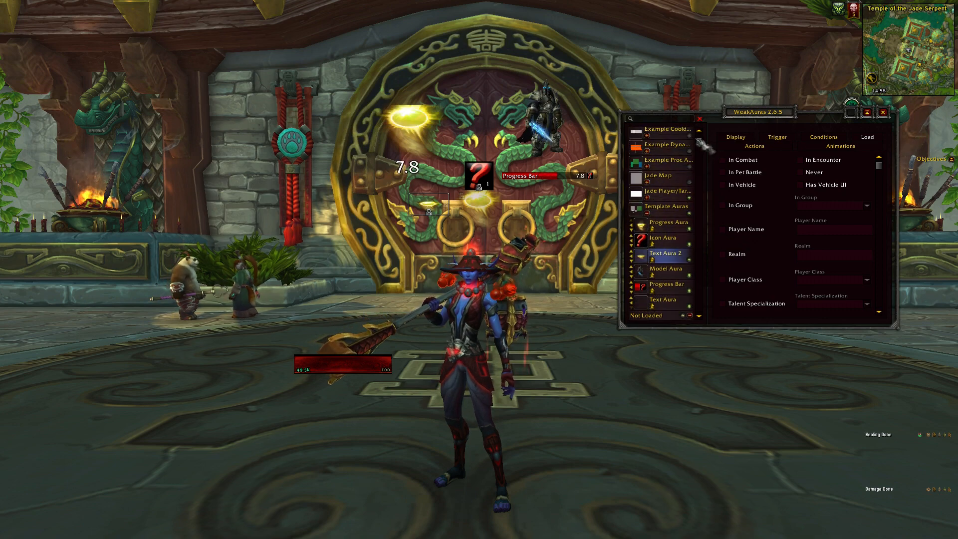
click(648, 119)
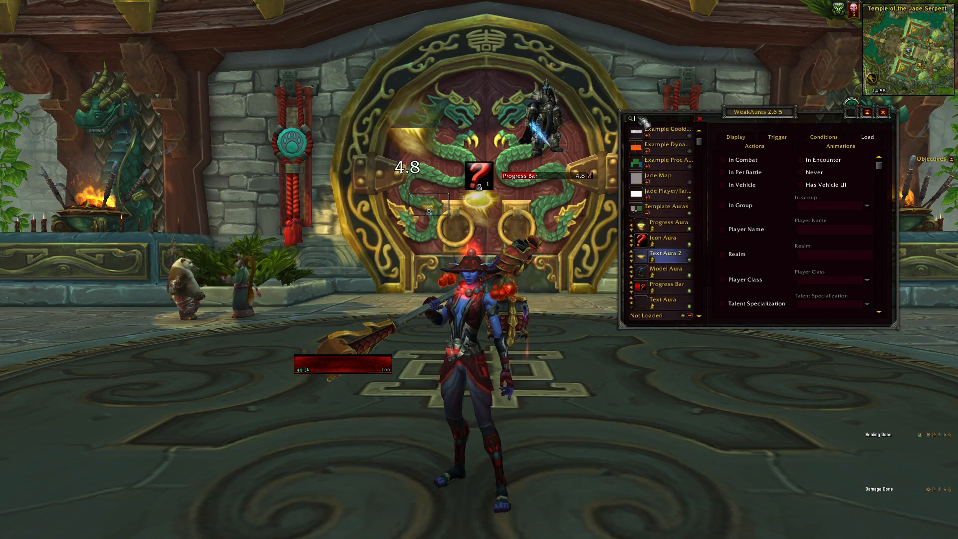
text(texture)
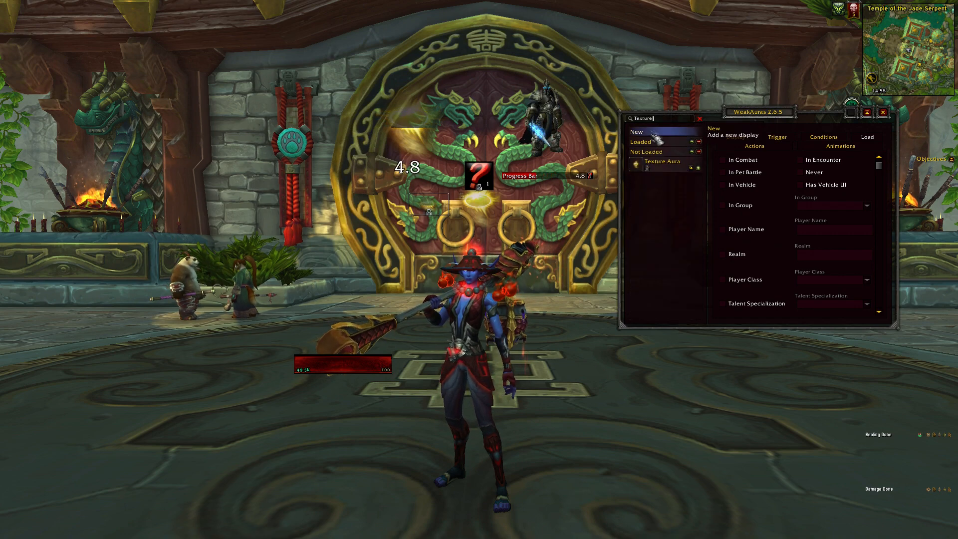
click(663, 168)
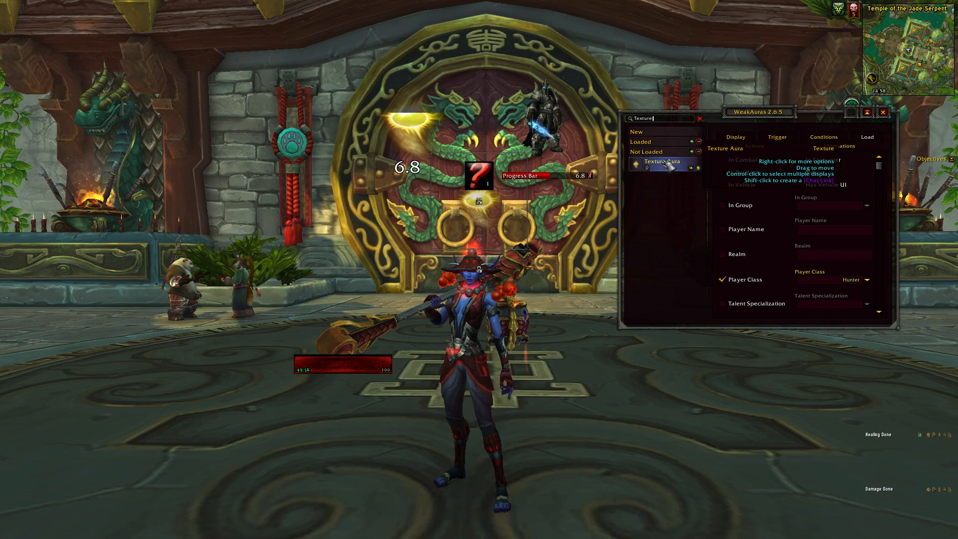
Clear the search, add Texture Aura to Template Auras, and place it below Icon Aura with Text Aura directly below Text Aura 2.
click(701, 119)
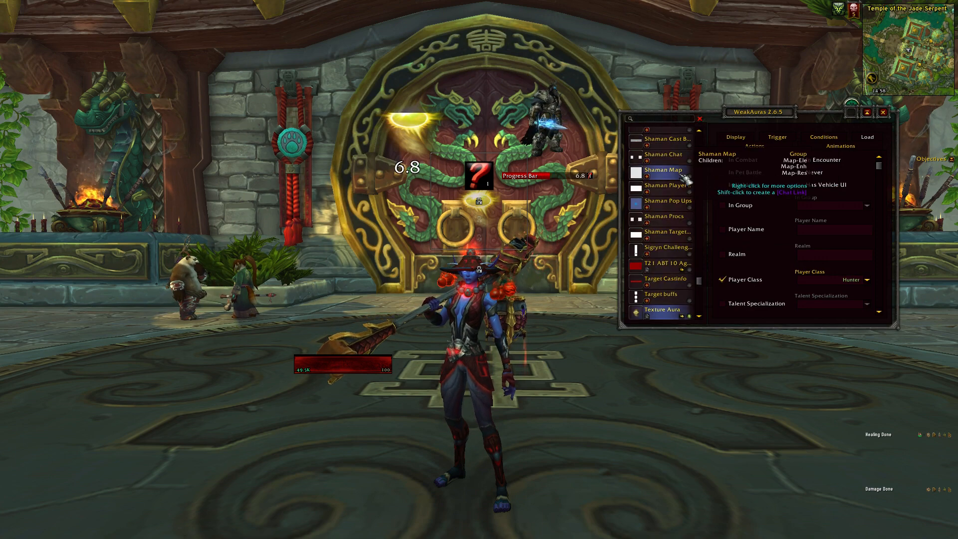
scroll(659, 215, down, 5)
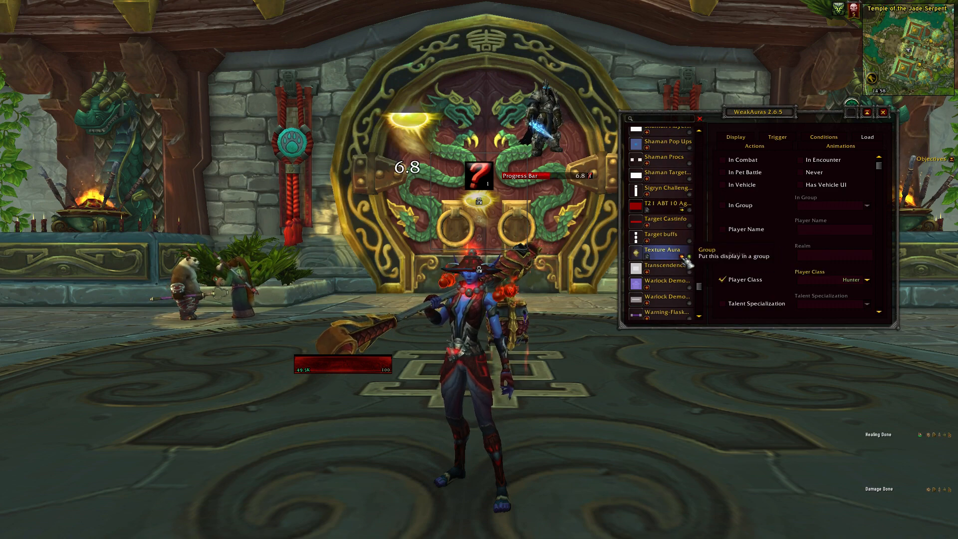
drag(701, 283, 708, 148)
click(666, 185)
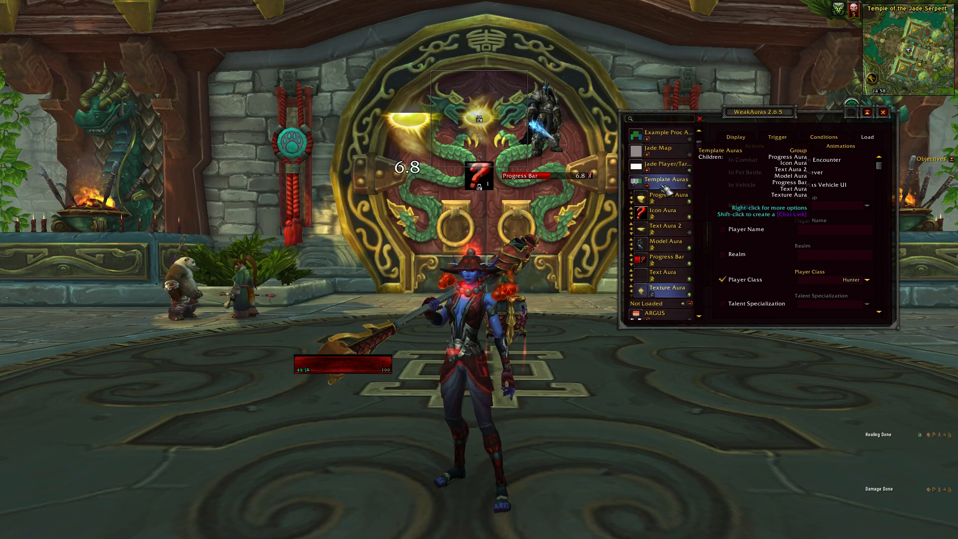
drag(667, 292, 664, 222)
drag(674, 298, 669, 272)
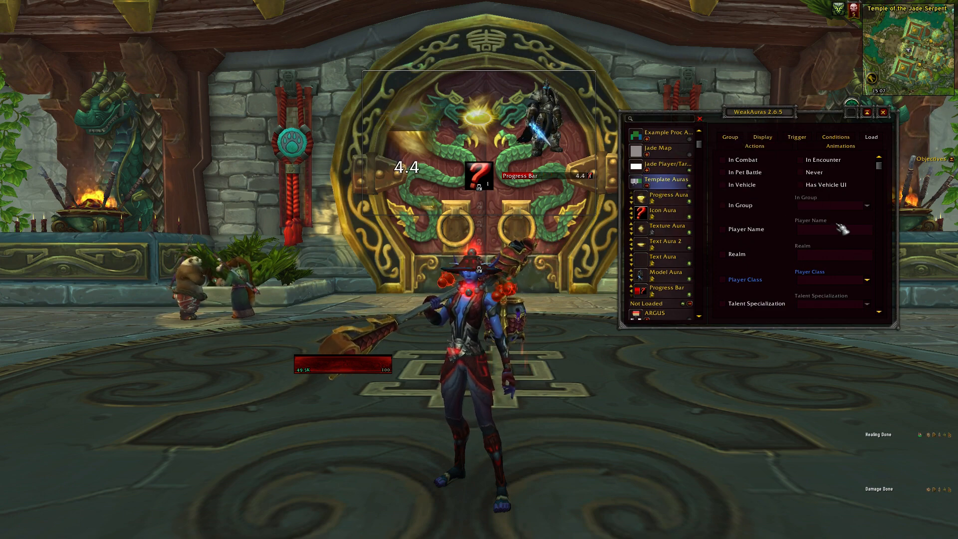
Compare the Display settings of the different aura types in Template Auras, from Progress Aura through Progress Bar.
click(775, 141)
scroll(808, 194, up, 5)
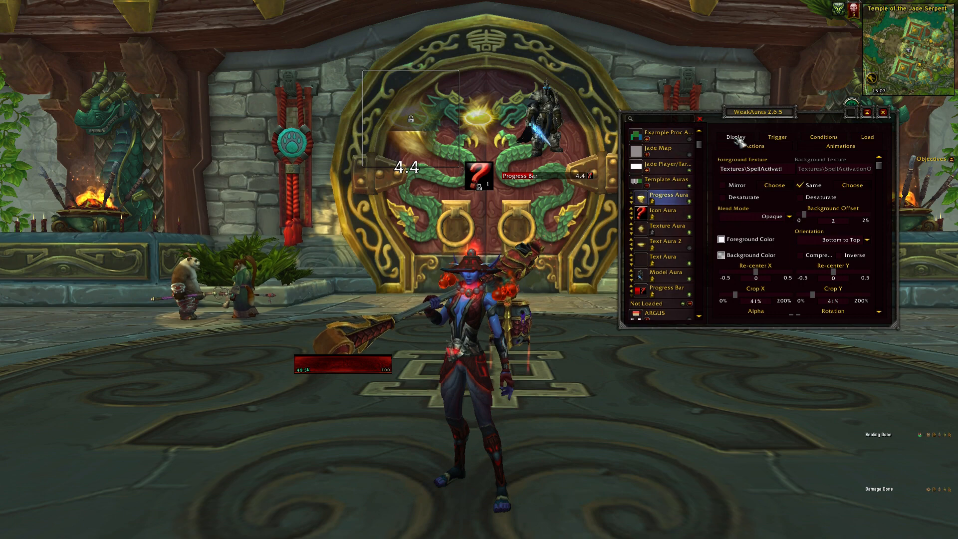
click(667, 228)
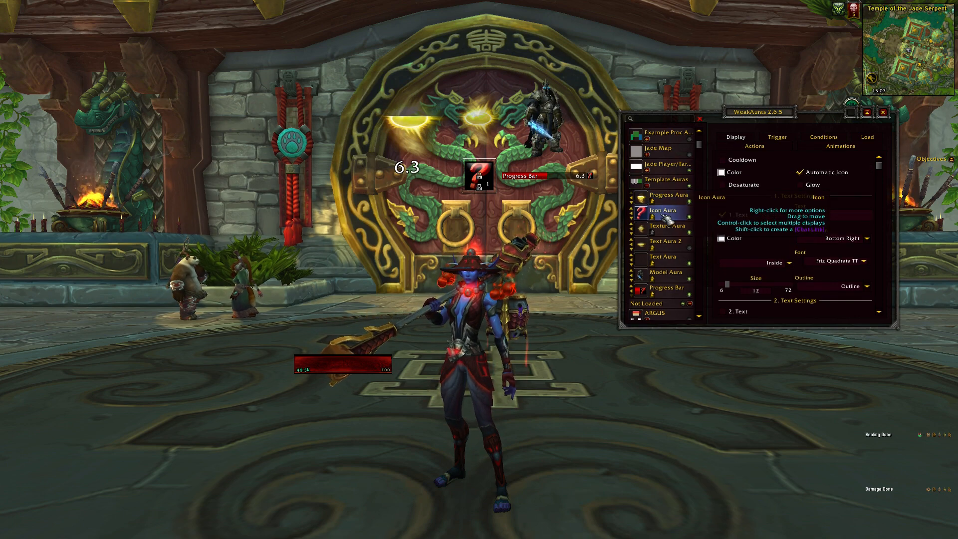
click(674, 244)
click(668, 274)
click(665, 294)
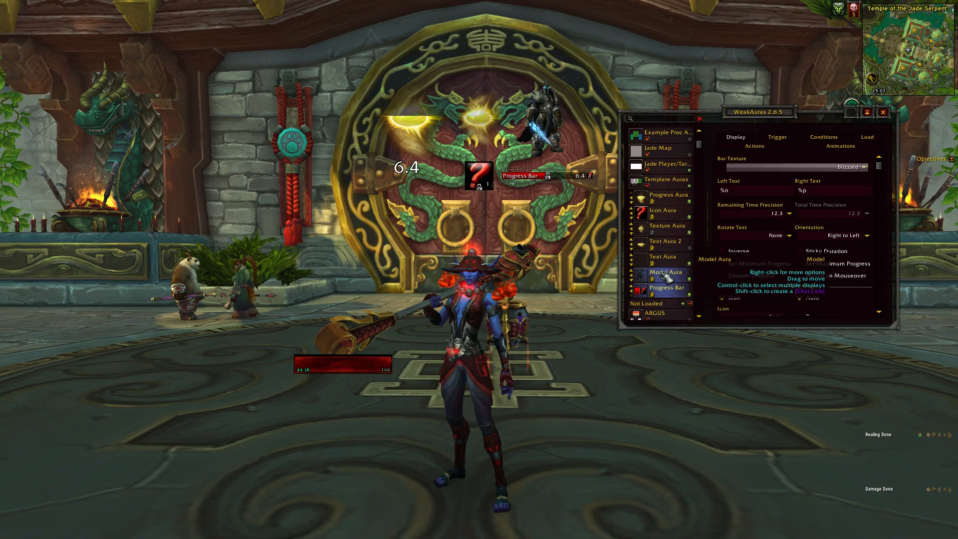
click(667, 275)
Review the Trigger, Conditions, Load and Actions settings across the grouped auras, finishing with Icon Aura's Display settings.
click(672, 198)
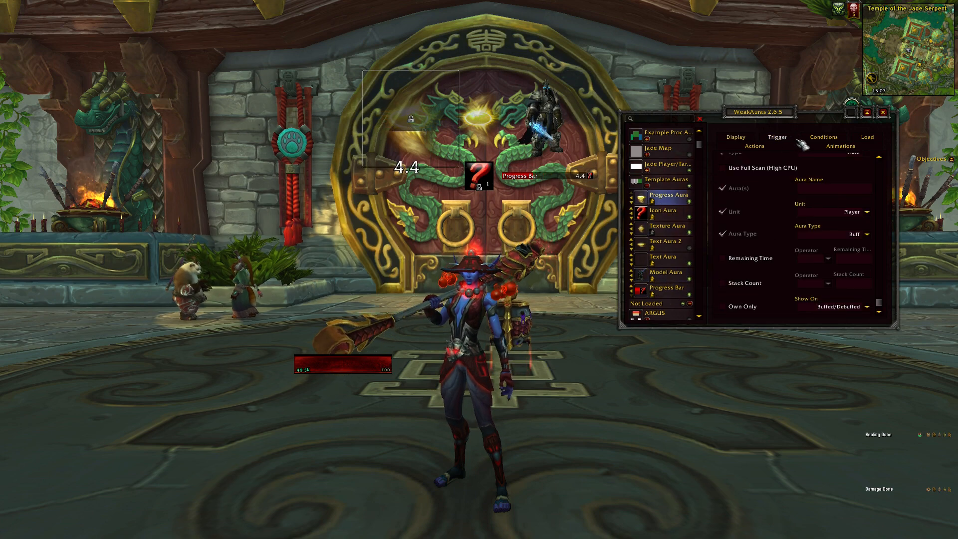
click(777, 137)
click(664, 226)
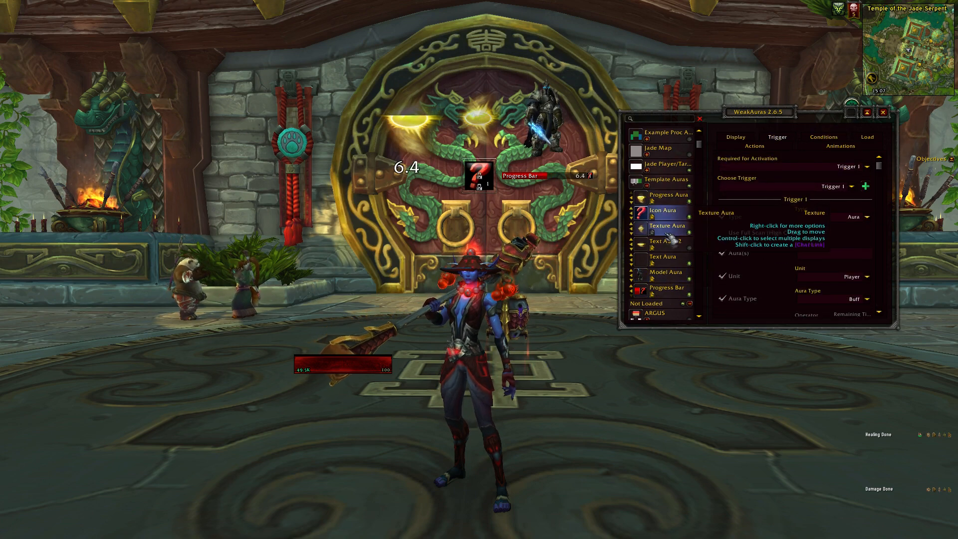
click(664, 258)
click(824, 137)
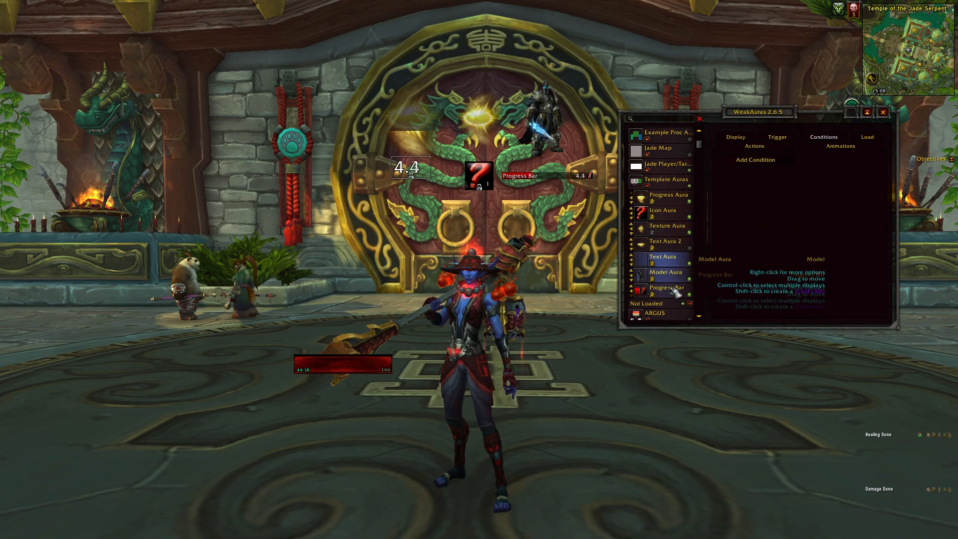
click(868, 137)
click(662, 212)
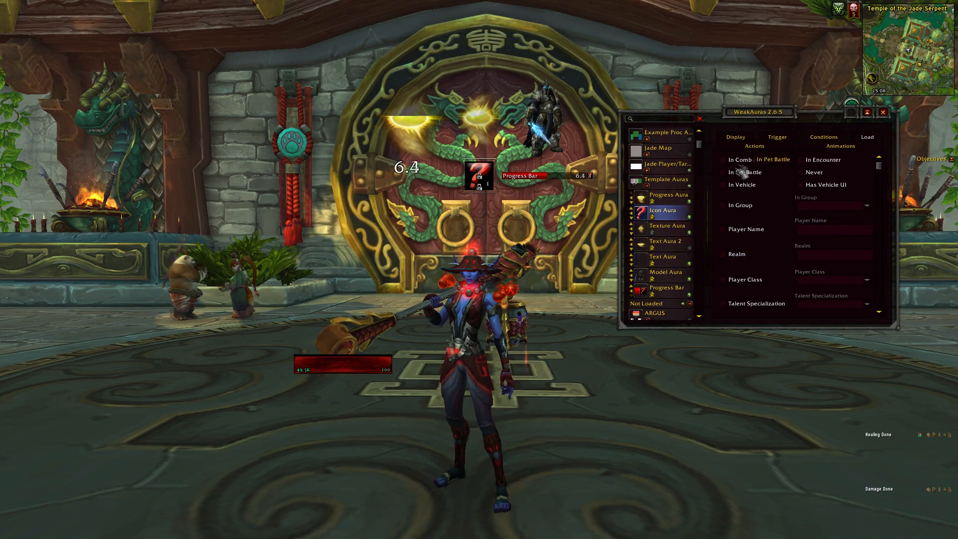
click(753, 145)
click(736, 138)
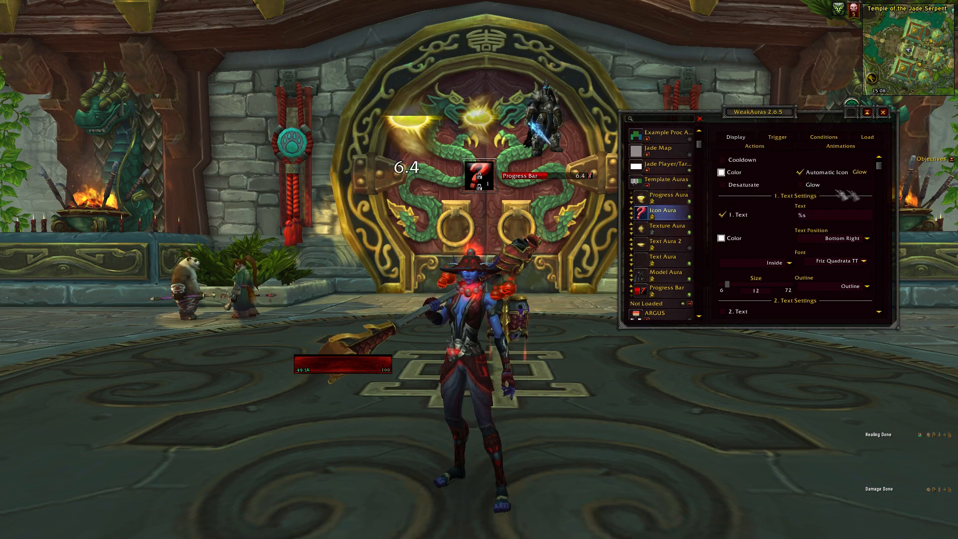
Nudge Texture Aura's display on the game screen and set its X Offset to 30 and Y Offset to 150.
click(693, 225)
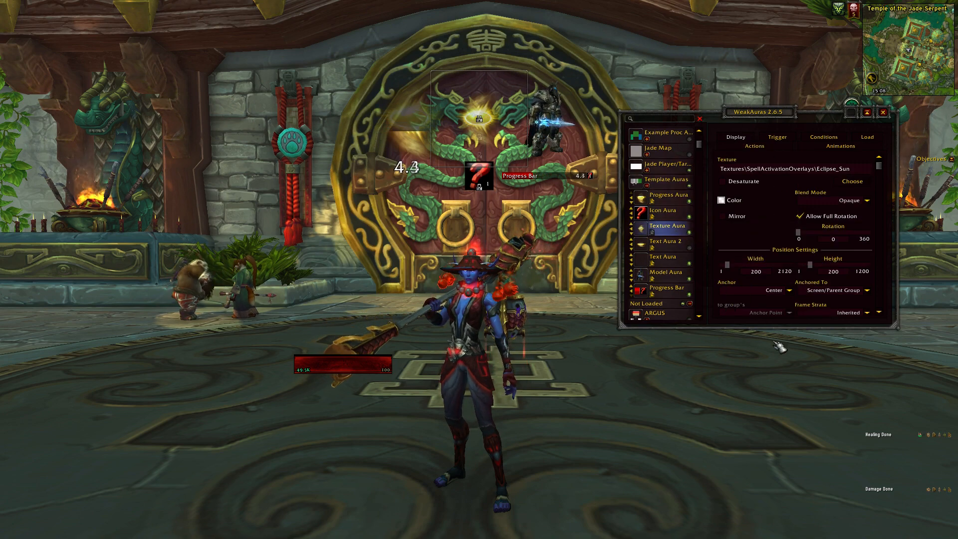
drag(484, 121, 488, 125)
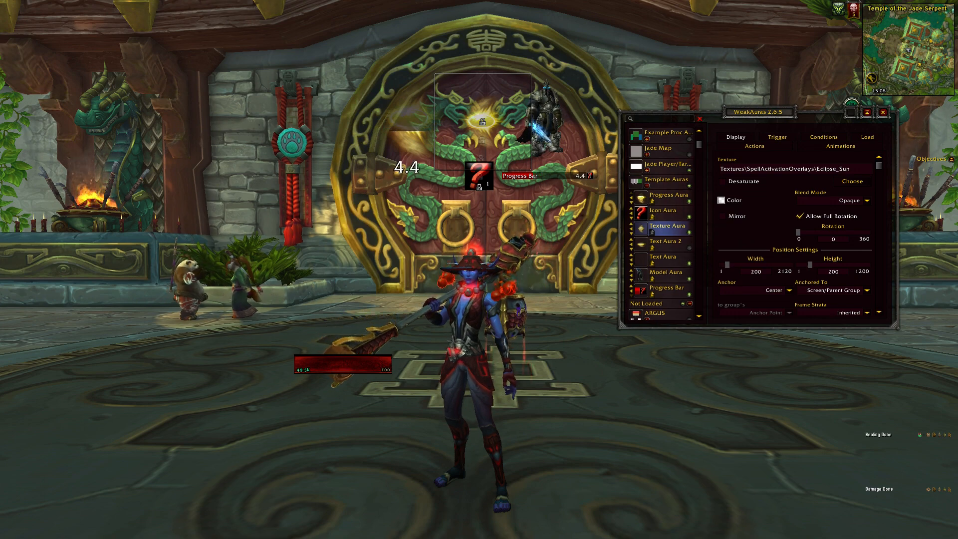
scroll(775, 295, down, 1)
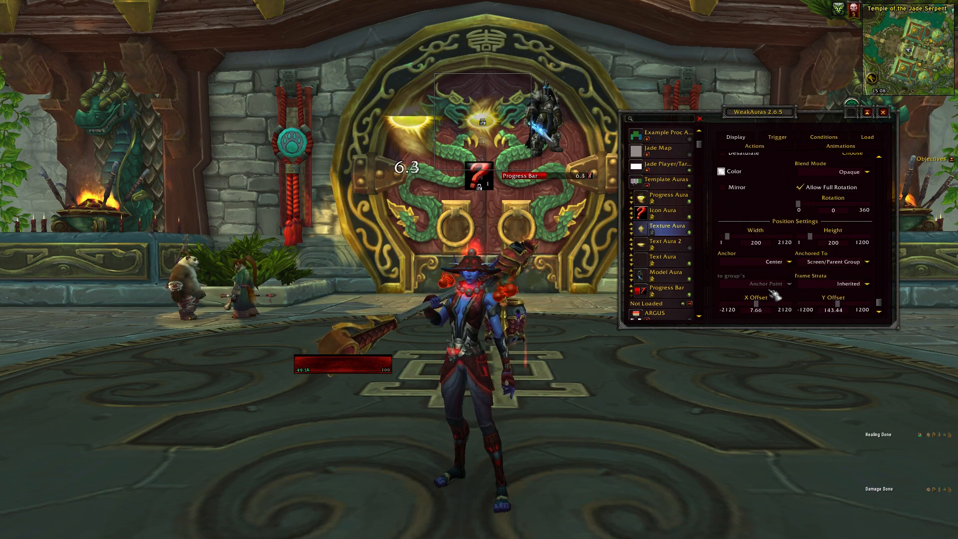
drag(756, 303, 755, 303)
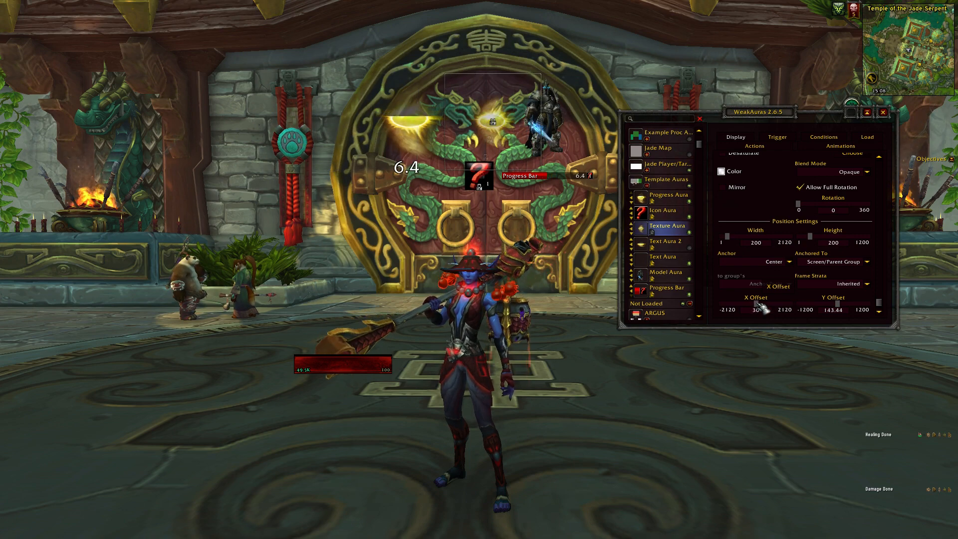
drag(836, 304, 846, 309)
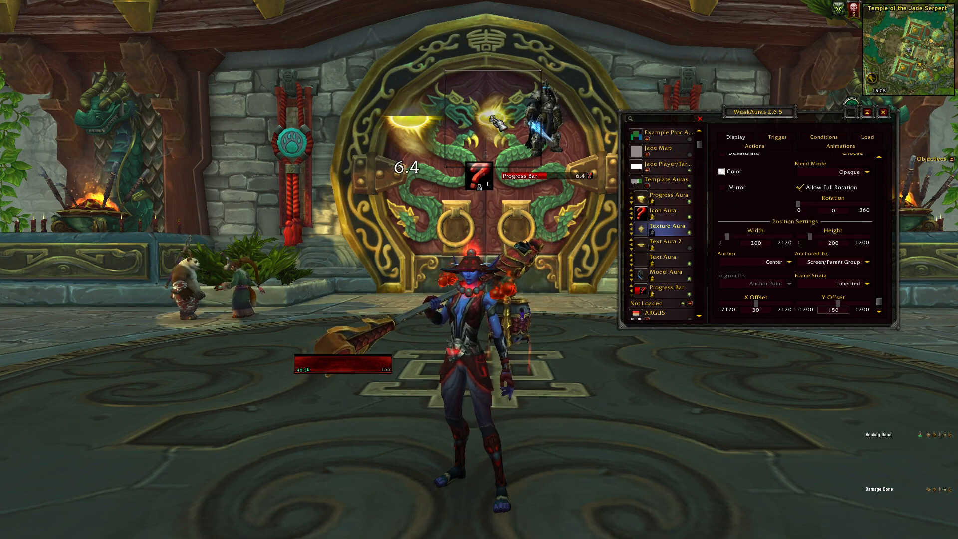
Move Texture Aura's display over the character's head, at about X 7 and Y -146, and set its width and height to 400.
drag(492, 122, 302, 222)
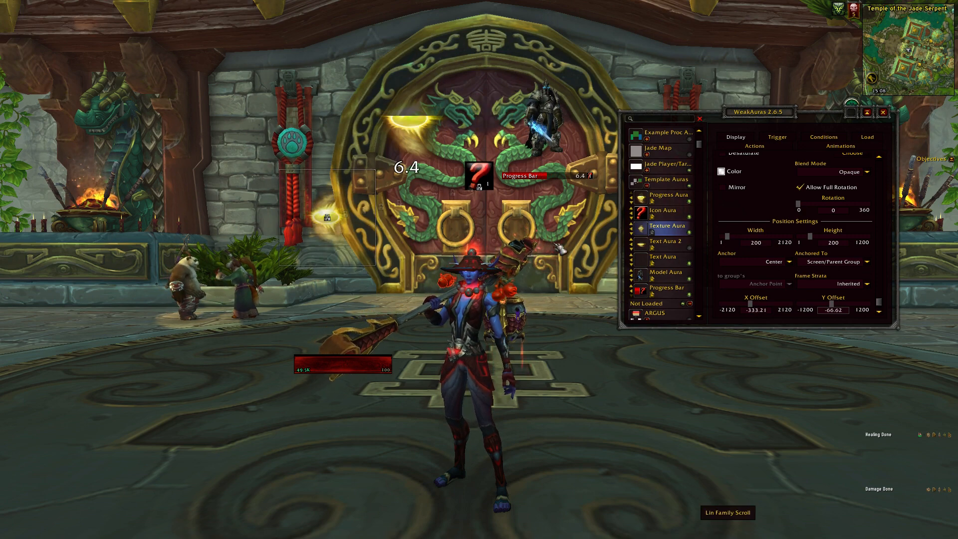
drag(330, 223, 483, 255)
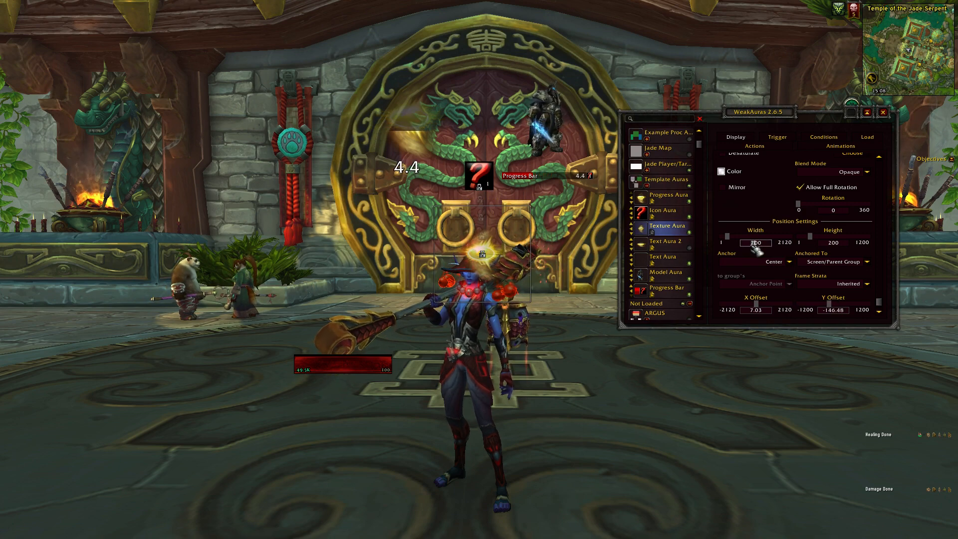
key(Return)
click(832, 244)
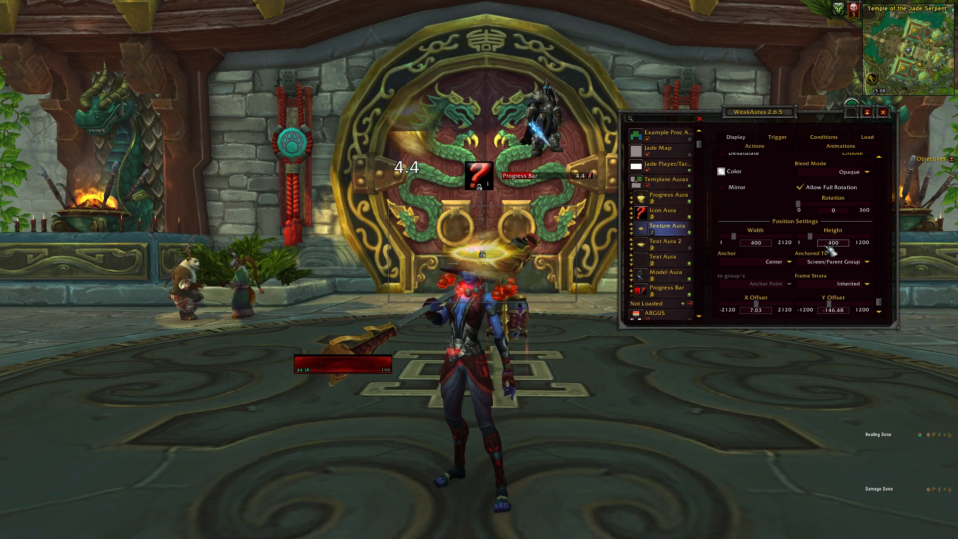
key(Return)
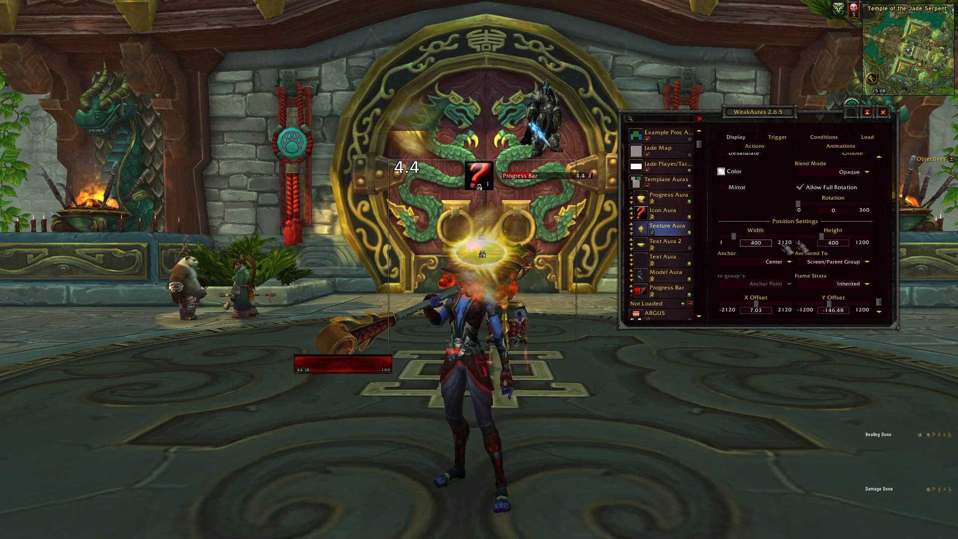
Set Texture Aura's width to 405 and height to 473, moving and resizing its display beside the hanging red banner.
drag(742, 240, 742, 241)
mouse_move(828, 239)
mouse_down()
mouse_move(836, 241)
mouse_move(823, 256)
mouse_up()
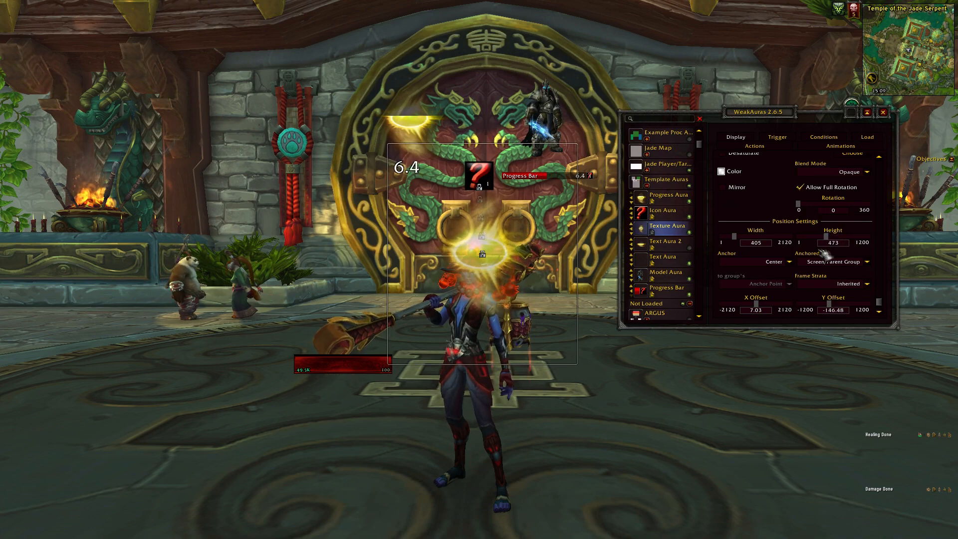
drag(476, 254, 215, 167)
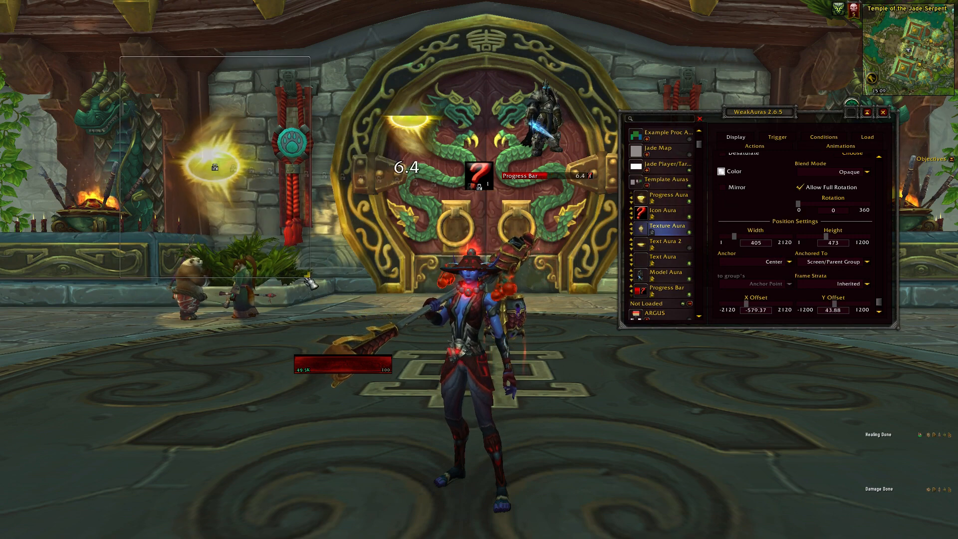
drag(308, 282, 317, 288)
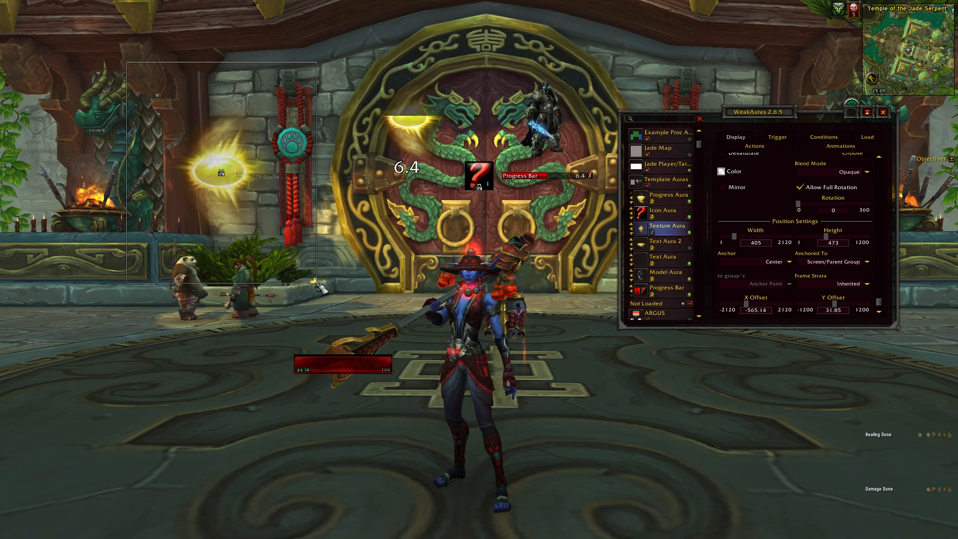
drag(320, 289, 256, 169)
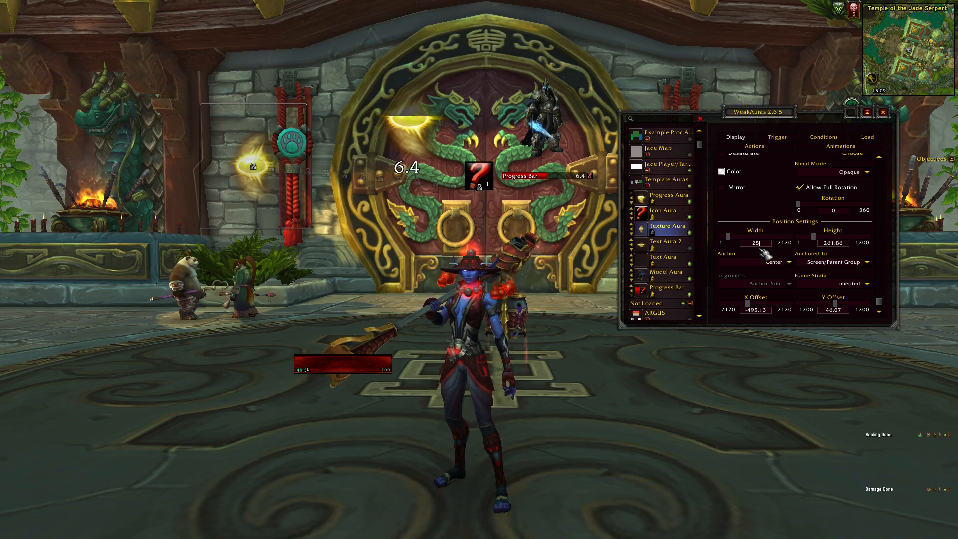
Set Texture Aura's width and height to 225 and move its display onto the upper door, at about X 19 and Y 195.
text(5)
key(Return)
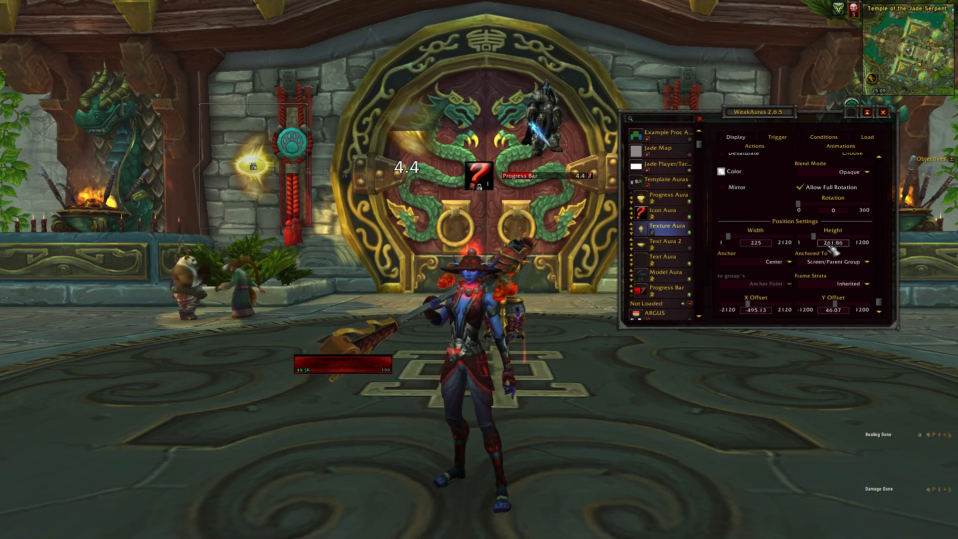
drag(831, 245, 848, 247)
key(BackSpace)
key(BackSpace)
key(BackSpace)
text(225)
key(Return)
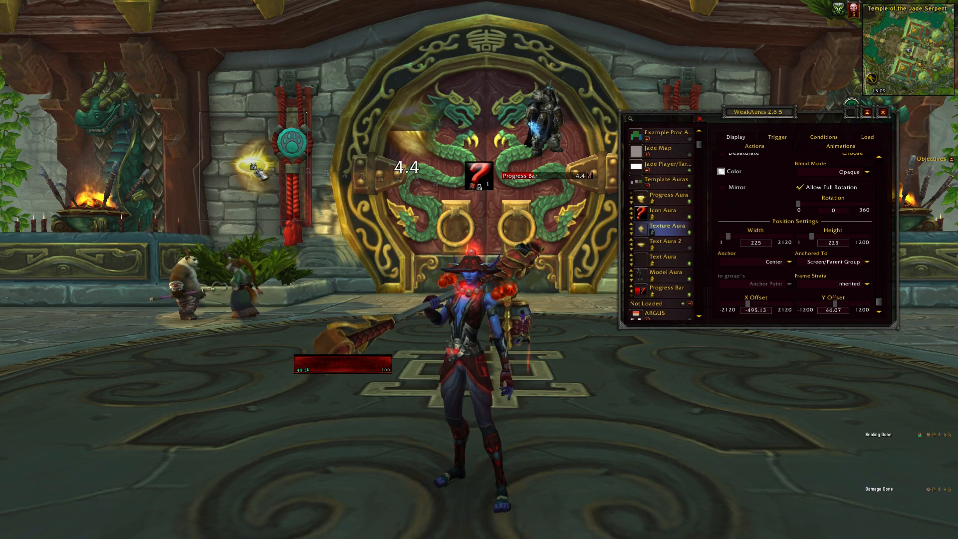
drag(261, 171, 490, 104)
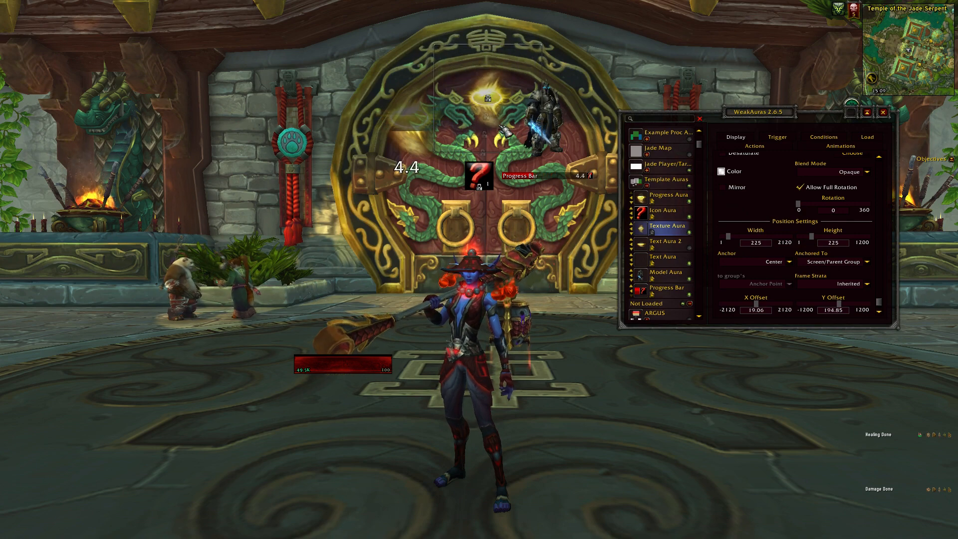
Change Texture Aura's color to fefffc with alpha 100.
scroll(754, 216, up, 2)
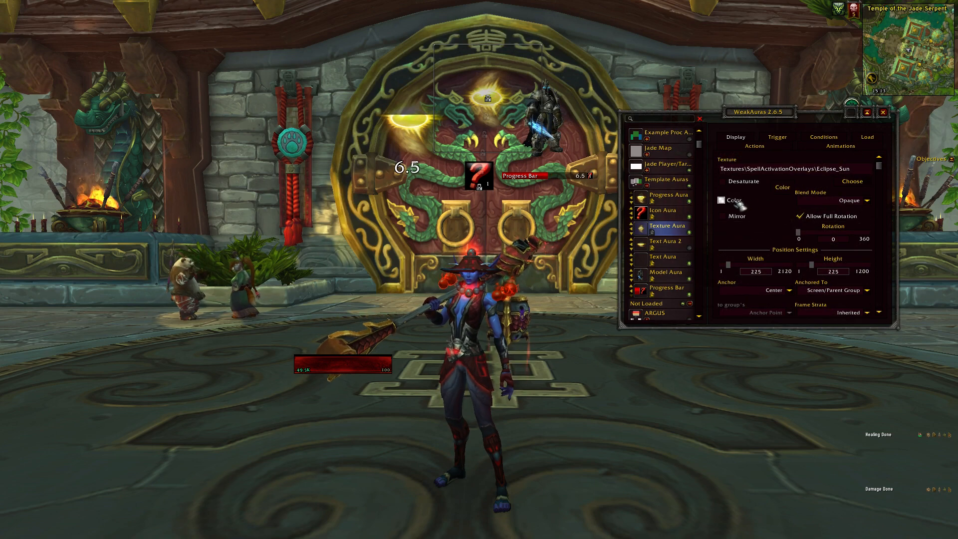
click(741, 205)
mouse_move(424, 259)
mouse_down()
mouse_move(409, 248)
mouse_move(430, 269)
mouse_move(422, 264)
mouse_move(433, 254)
mouse_move(425, 261)
mouse_up()
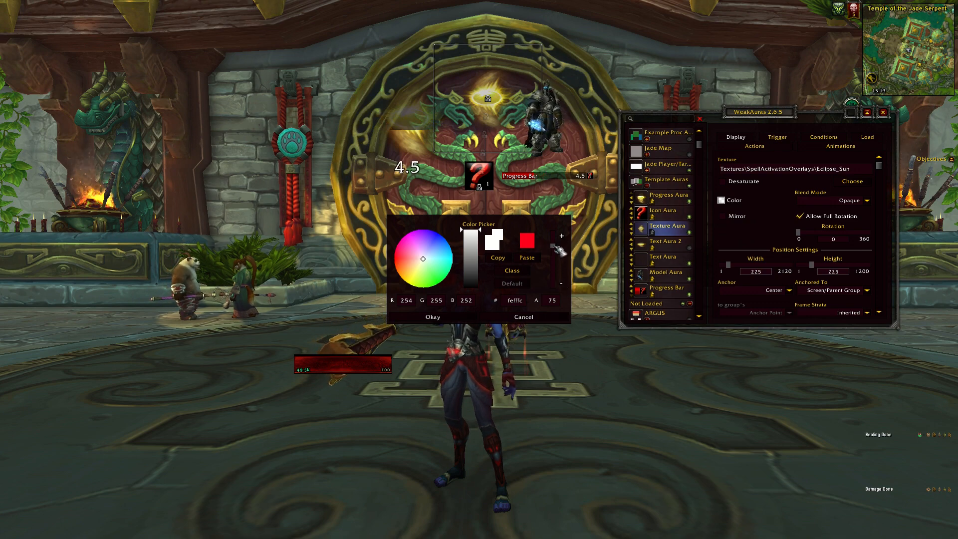
drag(554, 252, 555, 228)
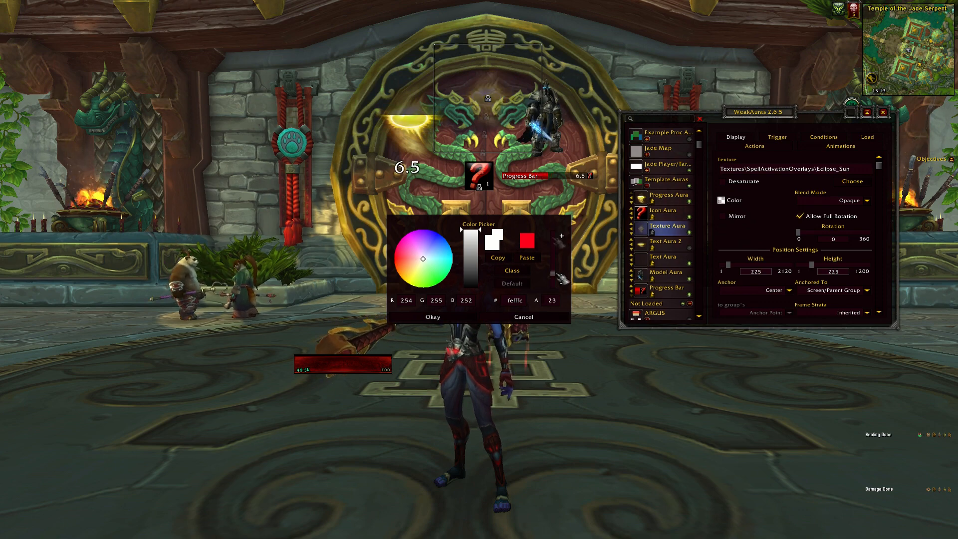
click(430, 317)
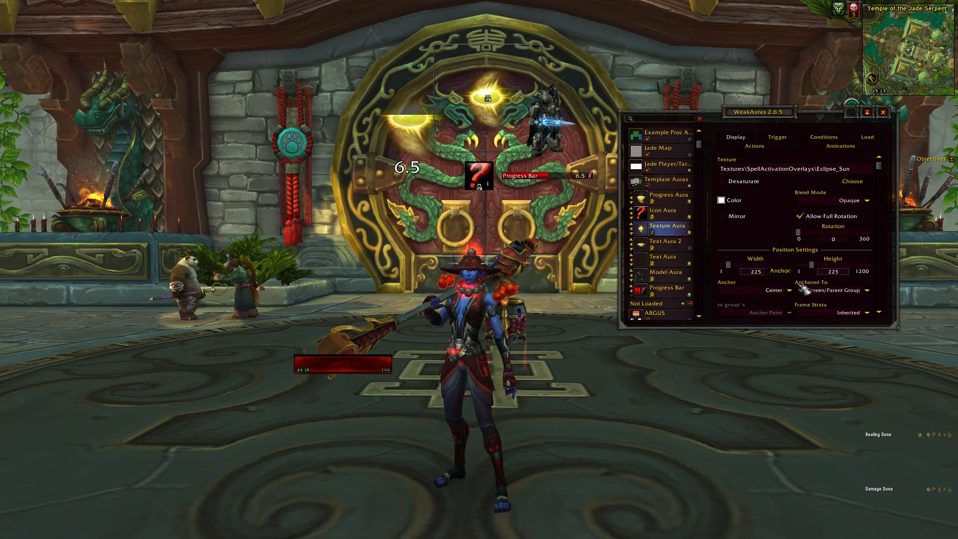
Hide the other displays in the Template Auras group and try out Texture Aura's rotation control.
mouse_move(799, 232)
mouse_down()
mouse_move(855, 234)
mouse_move(798, 236)
mouse_up()
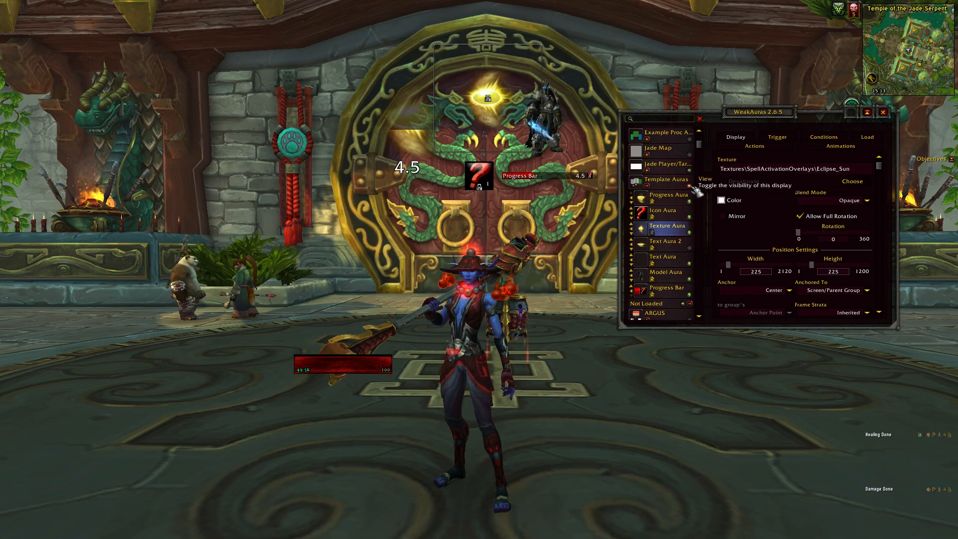
click(693, 188)
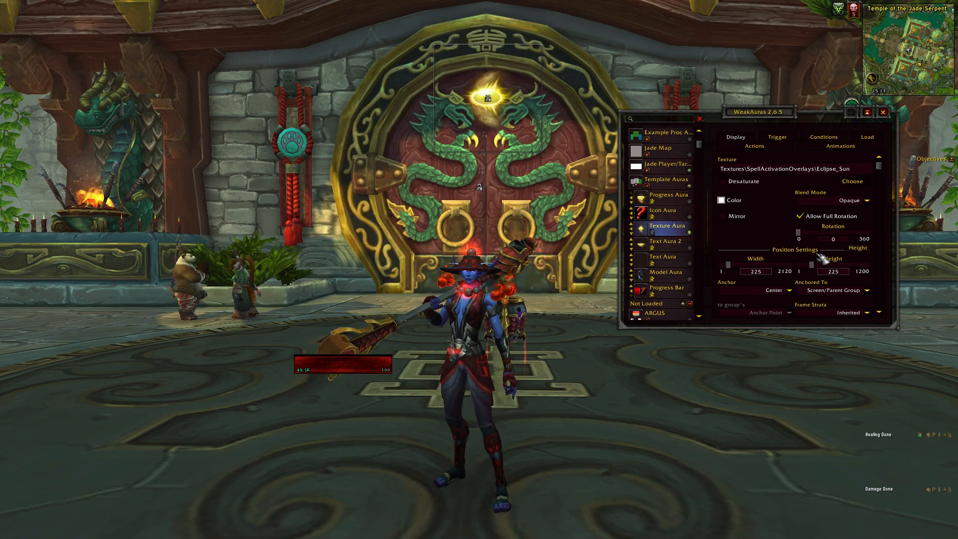
mouse_move(798, 233)
mouse_down()
mouse_move(861, 235)
mouse_move(798, 235)
mouse_up()
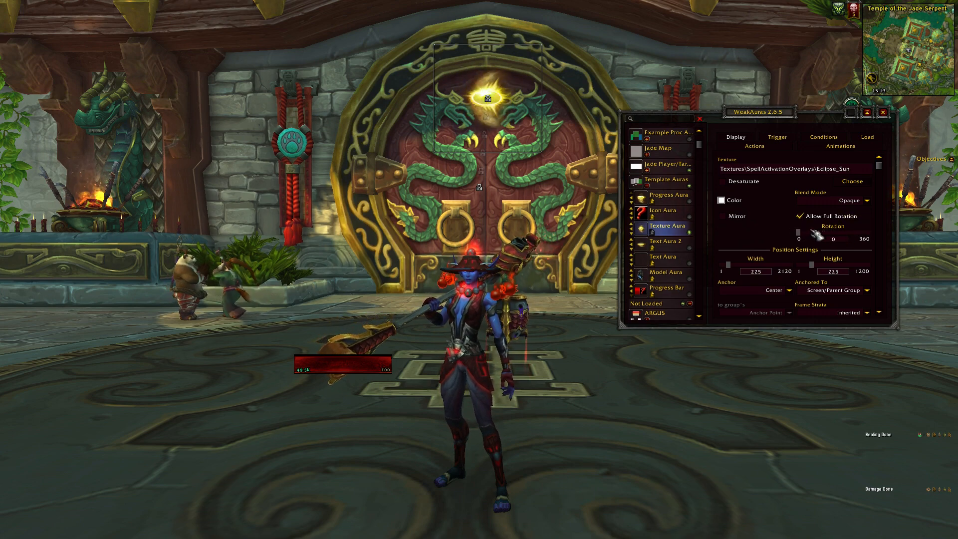
Move Texture Aura's display beside the character, at about X -163 and Y -302, and set its Frame Strata to BACKGROUND.
drag(882, 168, 879, 307)
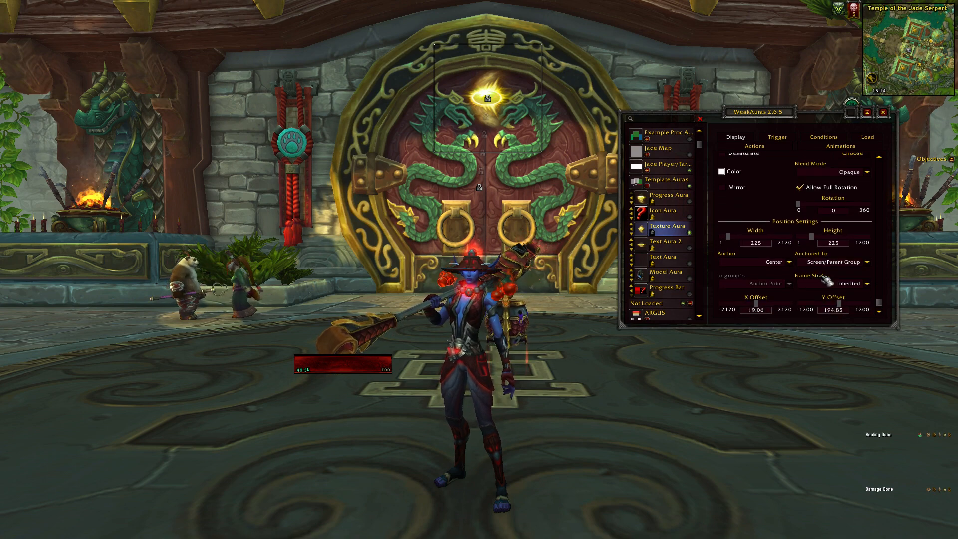
drag(502, 106, 484, 263)
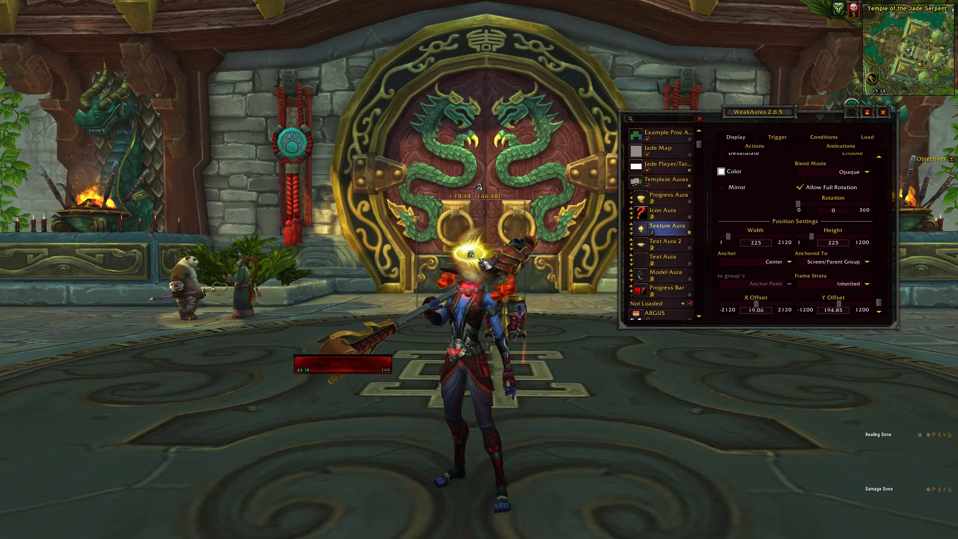
drag(441, 296, 435, 298)
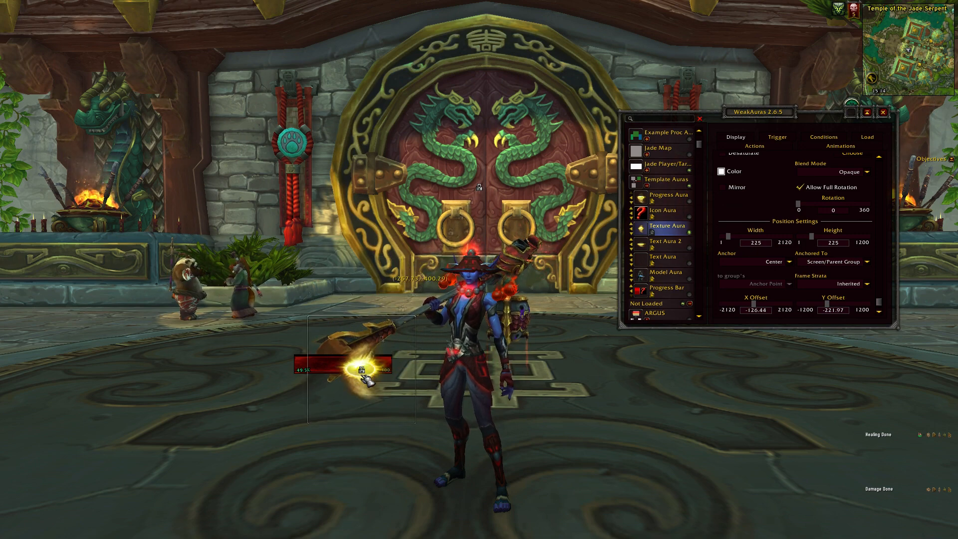
drag(410, 336, 423, 326)
click(844, 284)
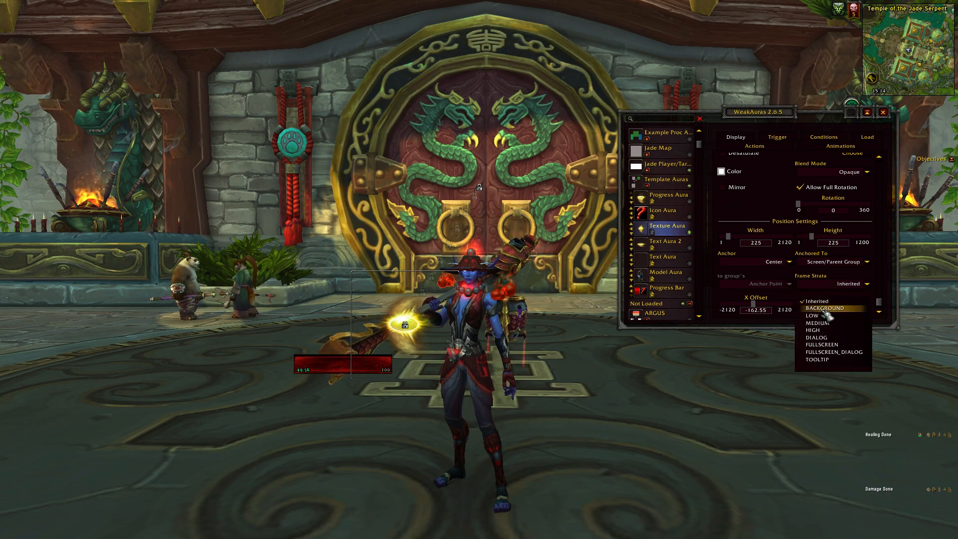
click(838, 329)
Move Texture Aura's display across the character and up in front of the door, and turn the camera slightly.
drag(404, 349, 471, 330)
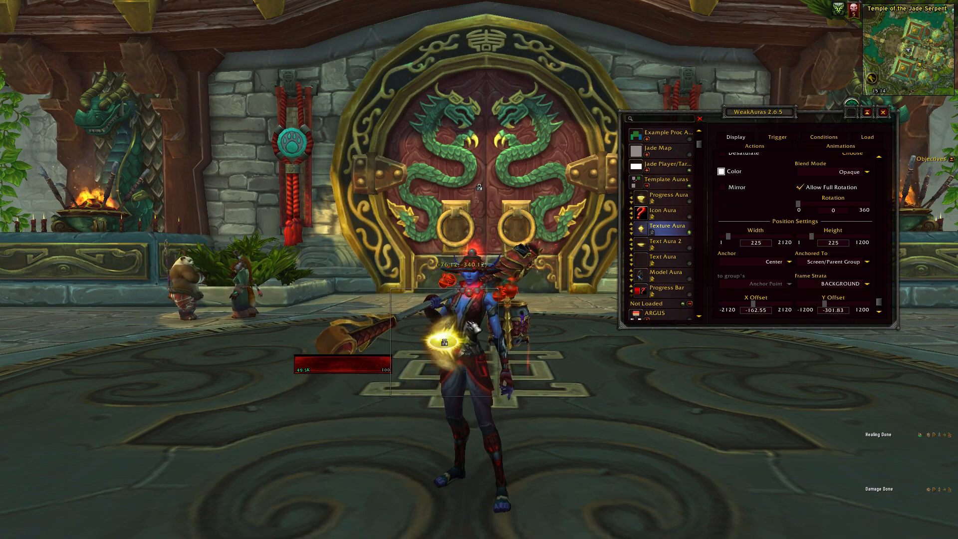
drag(482, 225, 496, 258)
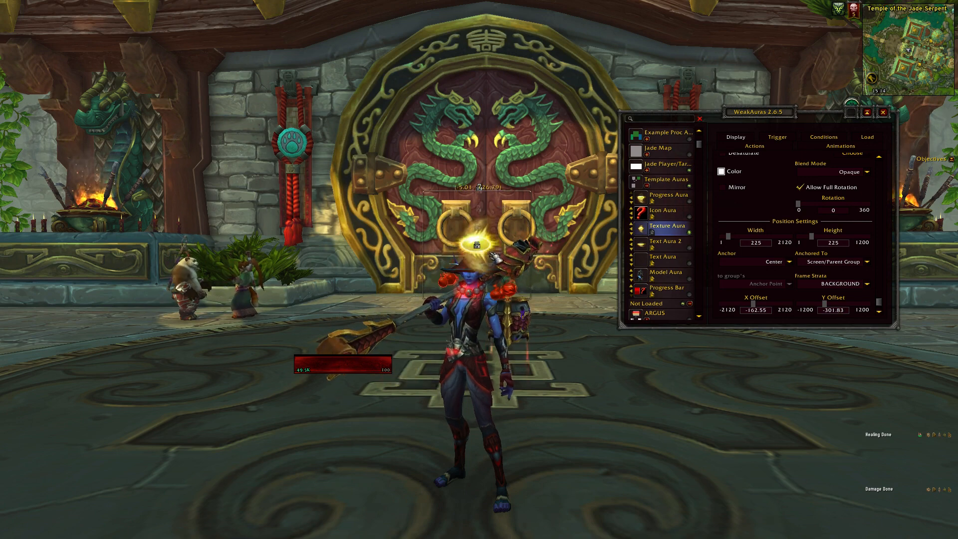
drag(387, 356, 510, 176)
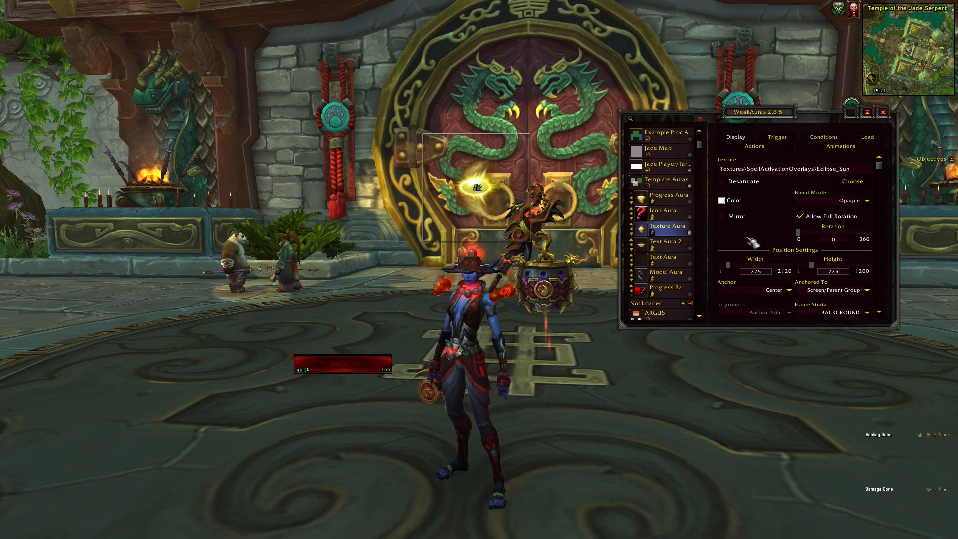
Review Texture Aura's Trigger, Actions and Animations settings.
click(781, 141)
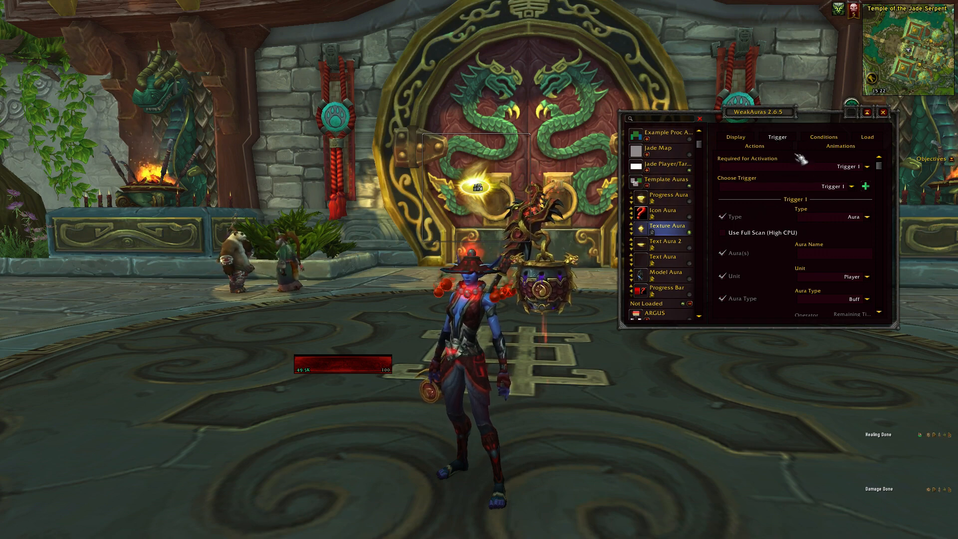
click(824, 141)
click(823, 147)
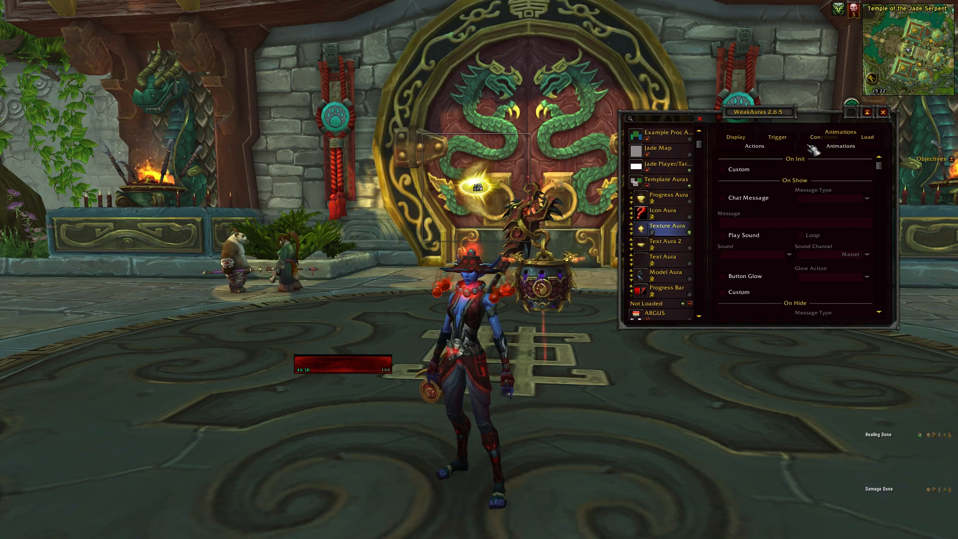
click(828, 148)
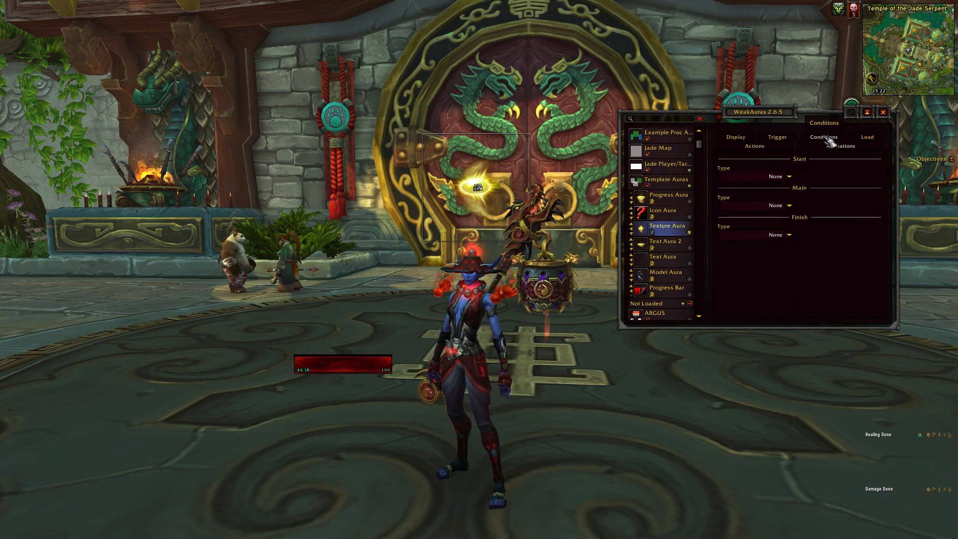
Add a condition to Texture Aura that applies if Trigger 1's Stacks = 1.
click(827, 139)
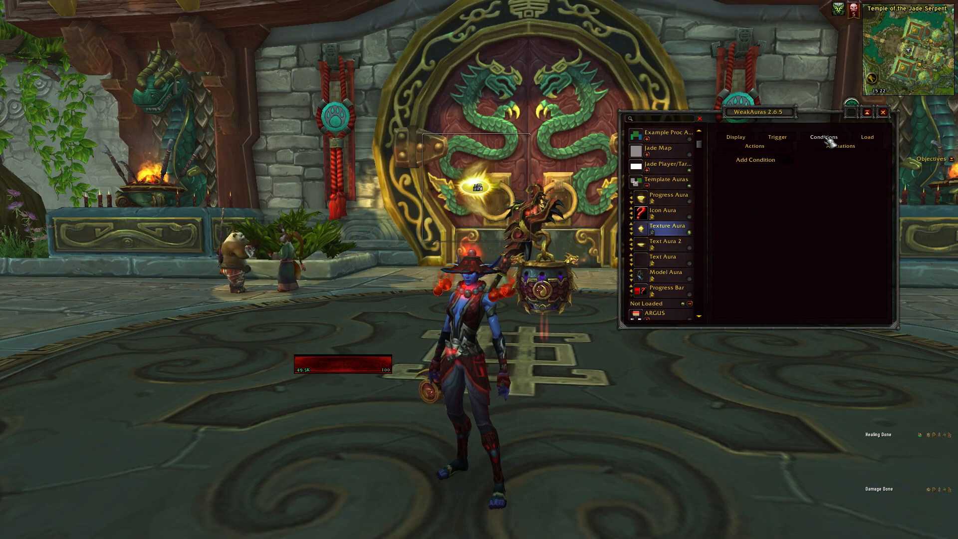
click(779, 161)
click(773, 185)
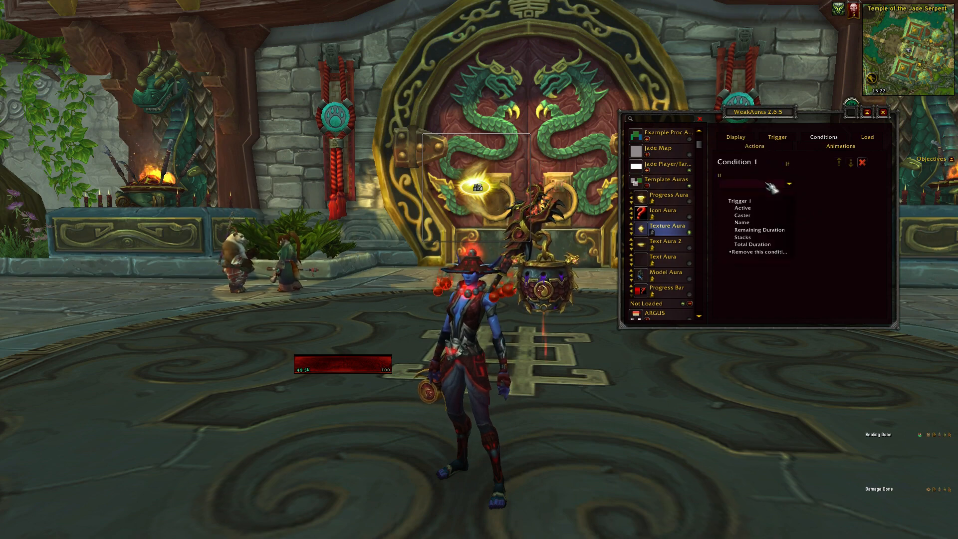
click(759, 238)
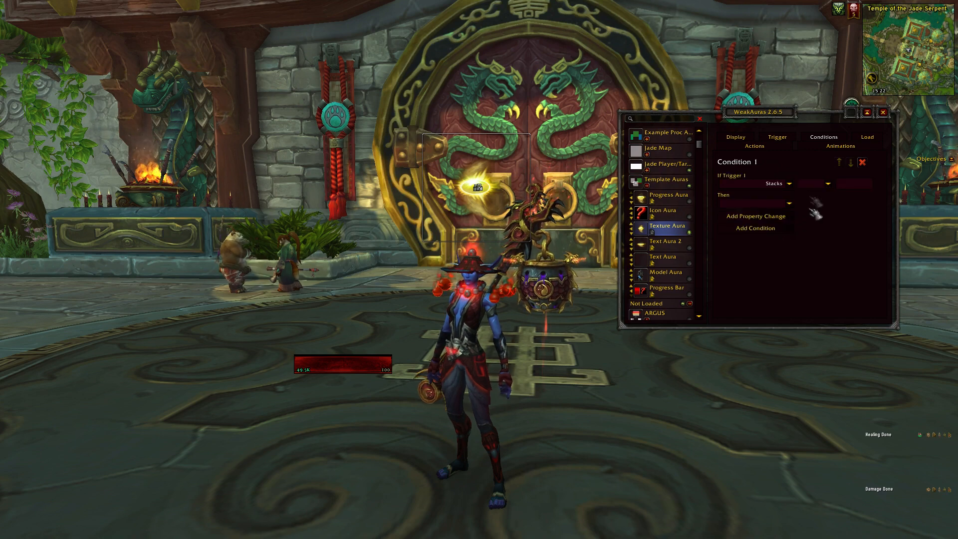
click(828, 183)
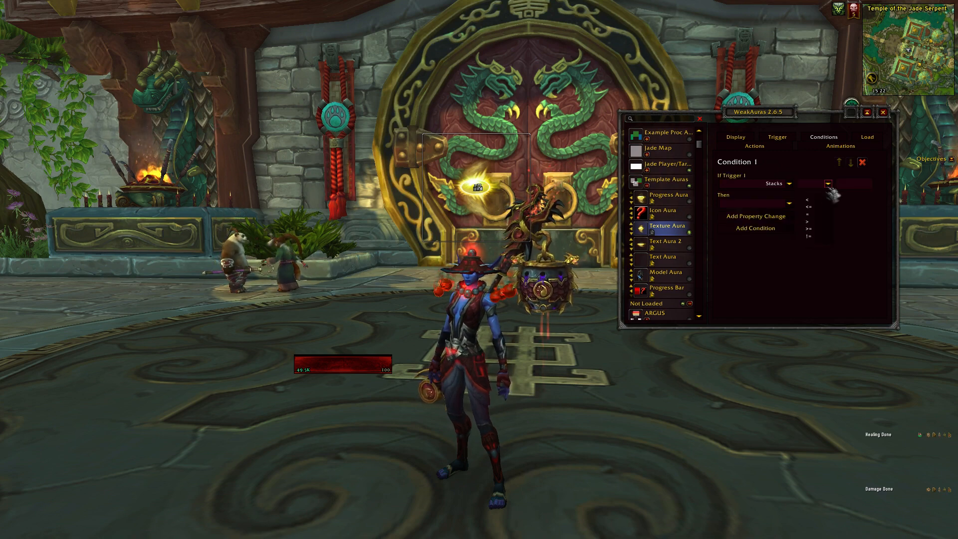
click(814, 215)
click(841, 186)
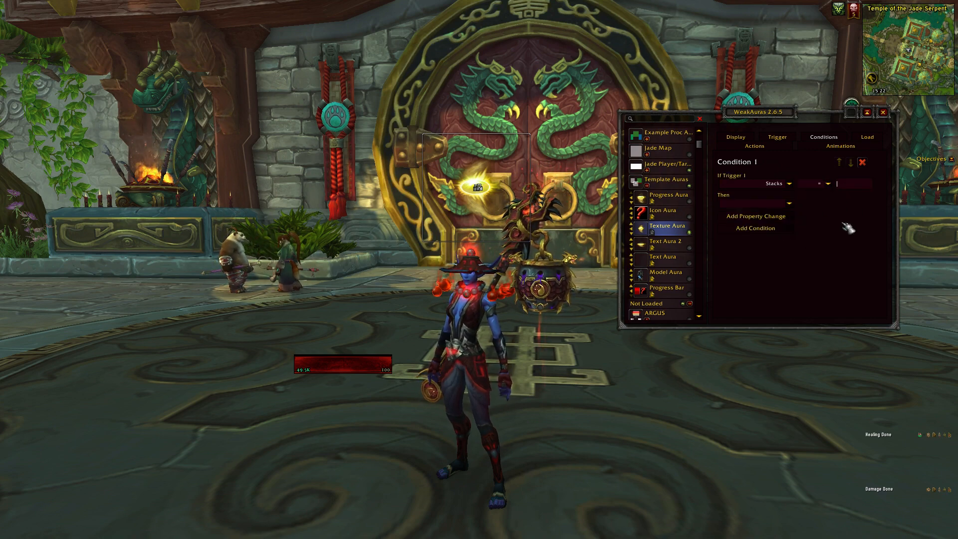
text(1)
key(Return)
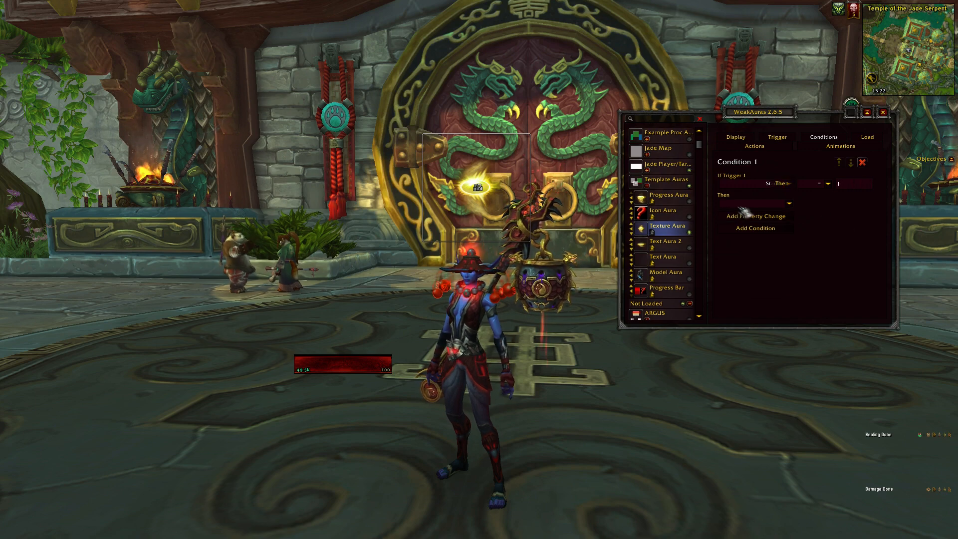
Try Color and Height as the condition's property change, and remove the condition from Texture Aura.
click(759, 203)
click(751, 228)
click(788, 204)
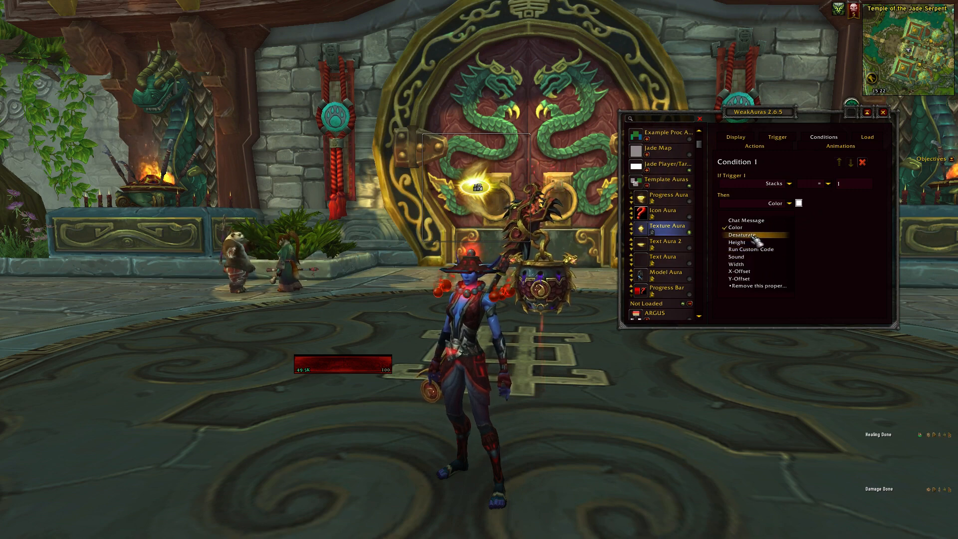
click(753, 242)
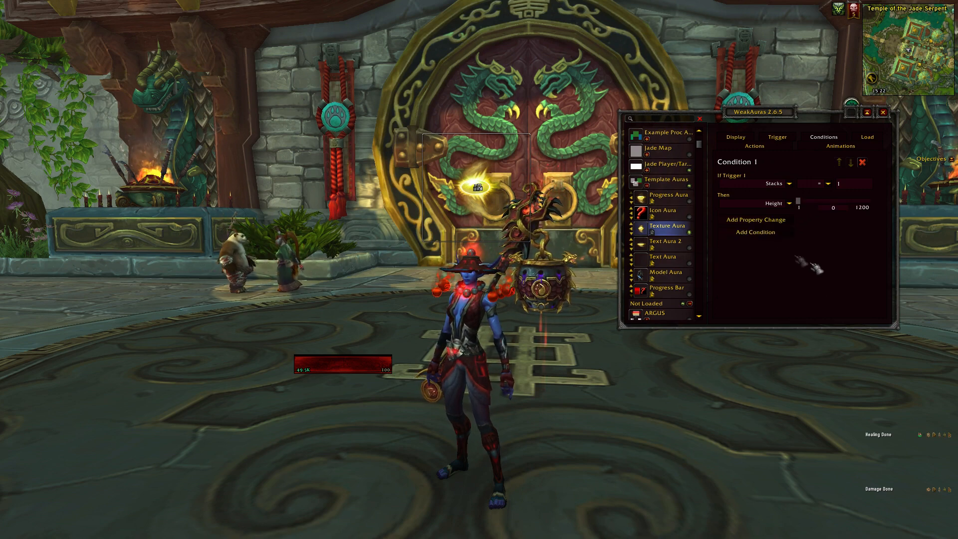
click(750, 186)
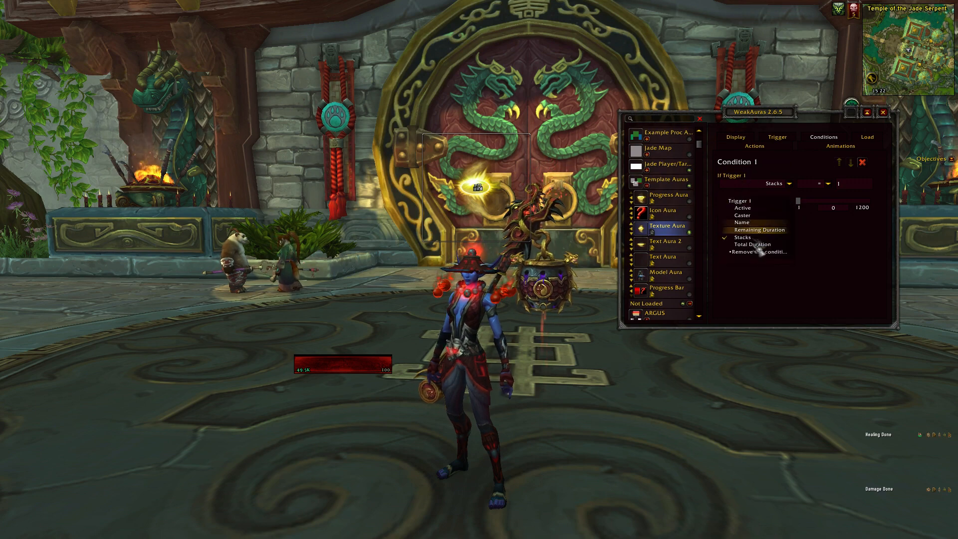
click(757, 252)
Review Texture Aura's Actions settings, including the On Init and On Show options.
click(773, 148)
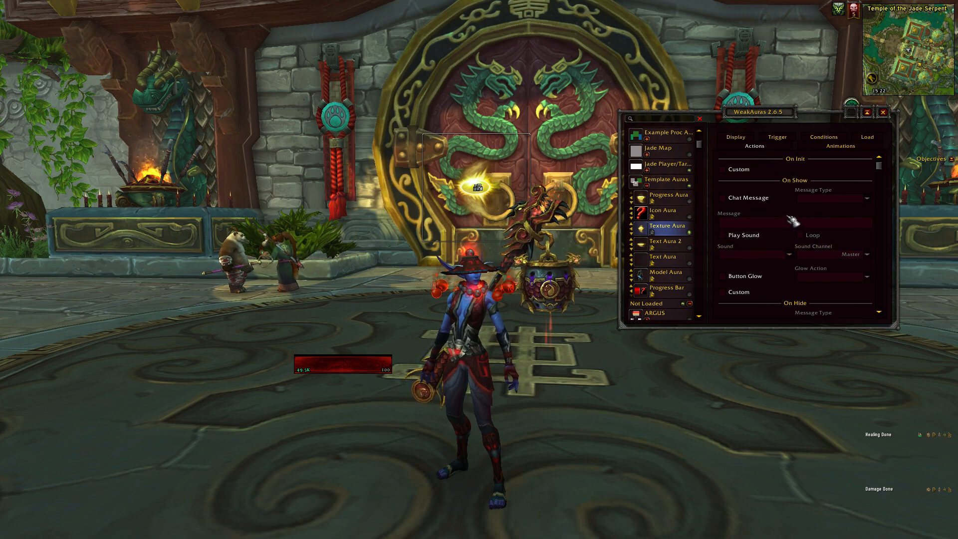
scroll(794, 219, down, 3)
scroll(791, 217, up, 3)
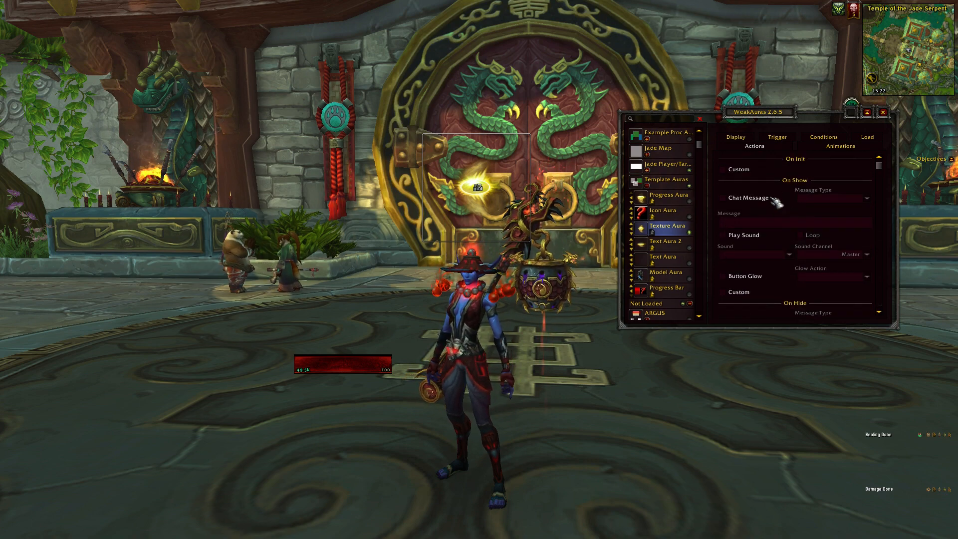
Give Texture Aura a preset Start animation using Fade In.
click(854, 146)
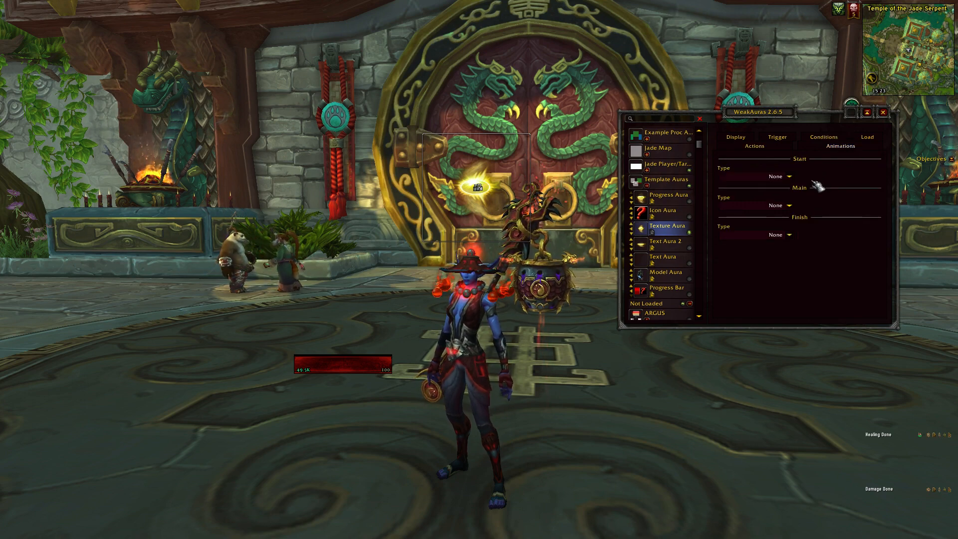
click(772, 177)
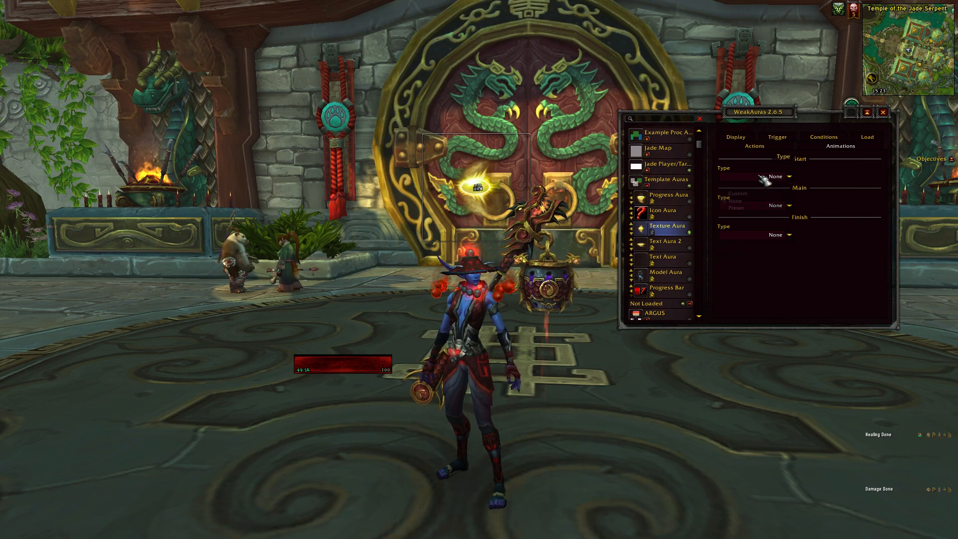
click(750, 209)
click(825, 178)
click(829, 201)
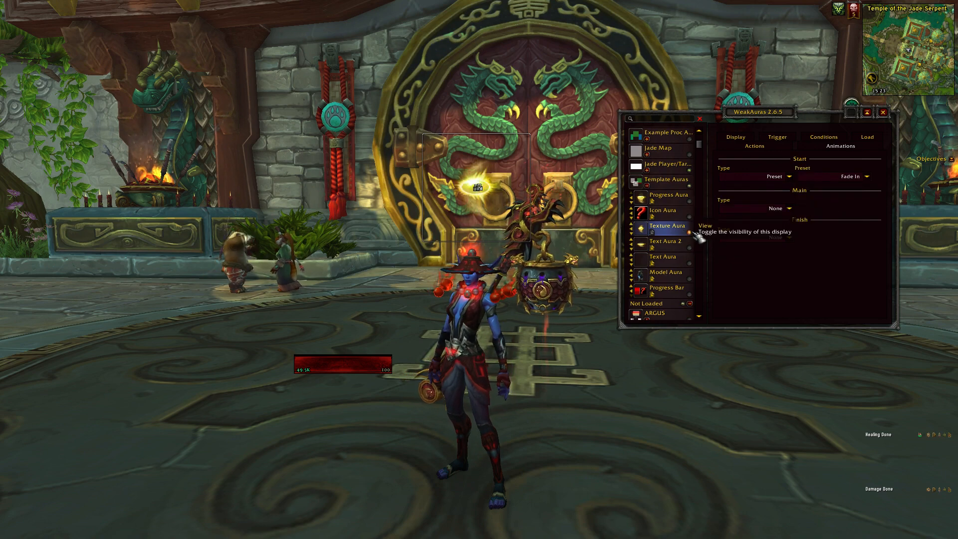
Give Texture Aura a preset Finish animation using Fade Out, and toggle the aura's visibility to preview it.
click(777, 238)
click(764, 269)
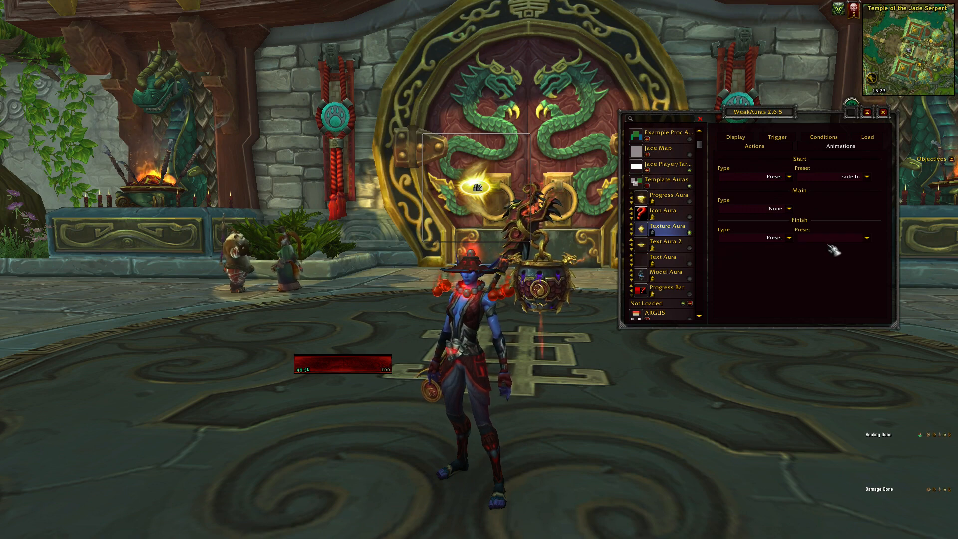
click(831, 238)
click(835, 264)
click(691, 234)
click(690, 232)
Change Texture Aura's Start animation preset to Grow and preview it by toggling the aura's visibility.
click(829, 177)
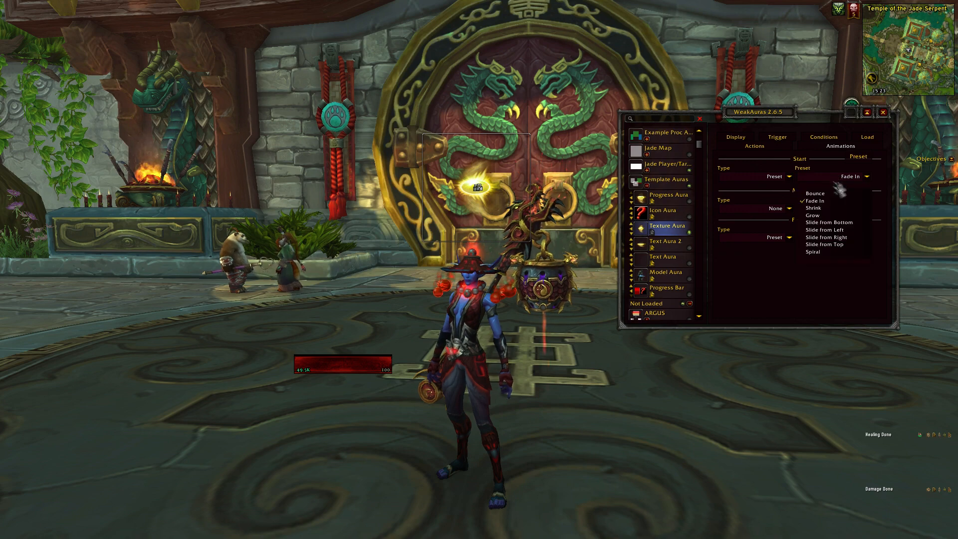
click(822, 217)
click(691, 233)
click(691, 233)
click(691, 233)
click(690, 233)
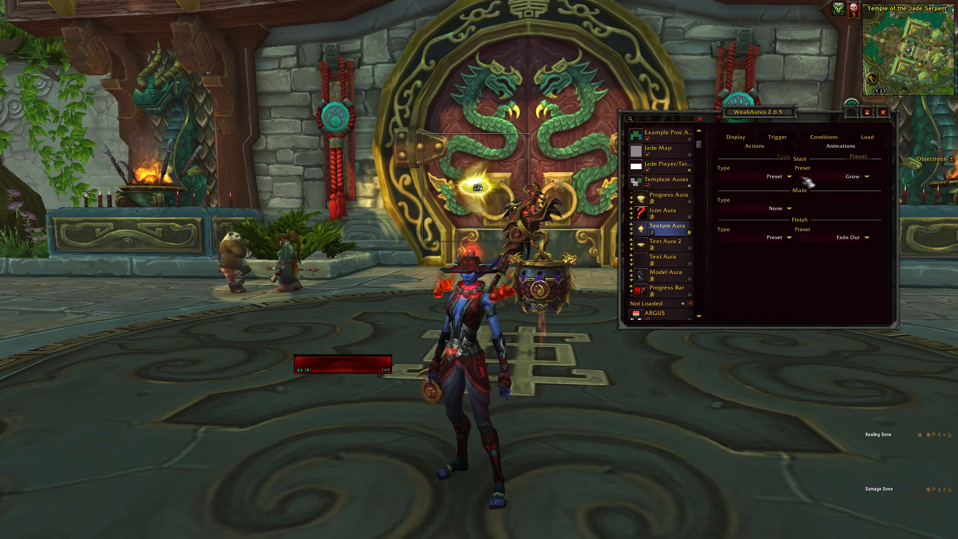
click(812, 179)
click(812, 179)
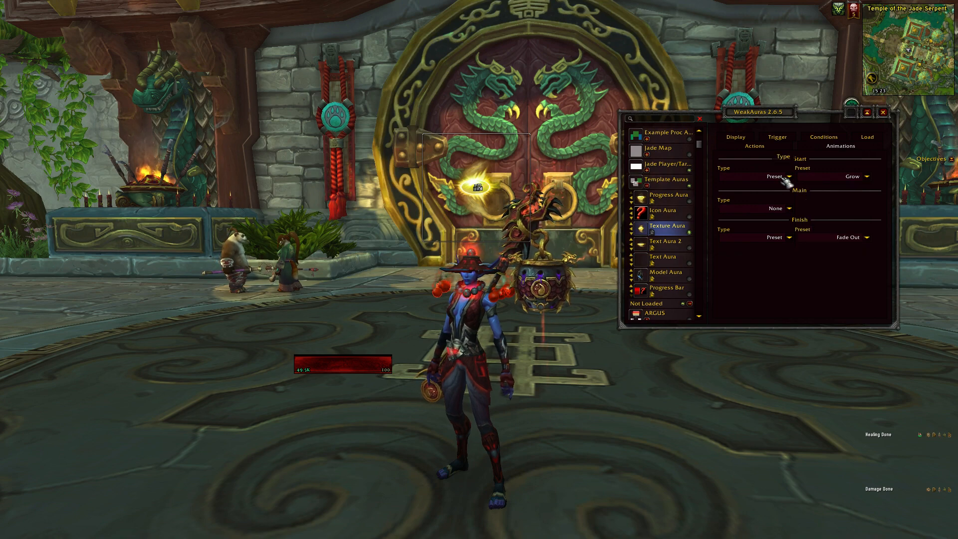
click(818, 137)
click(836, 146)
click(827, 138)
click(832, 145)
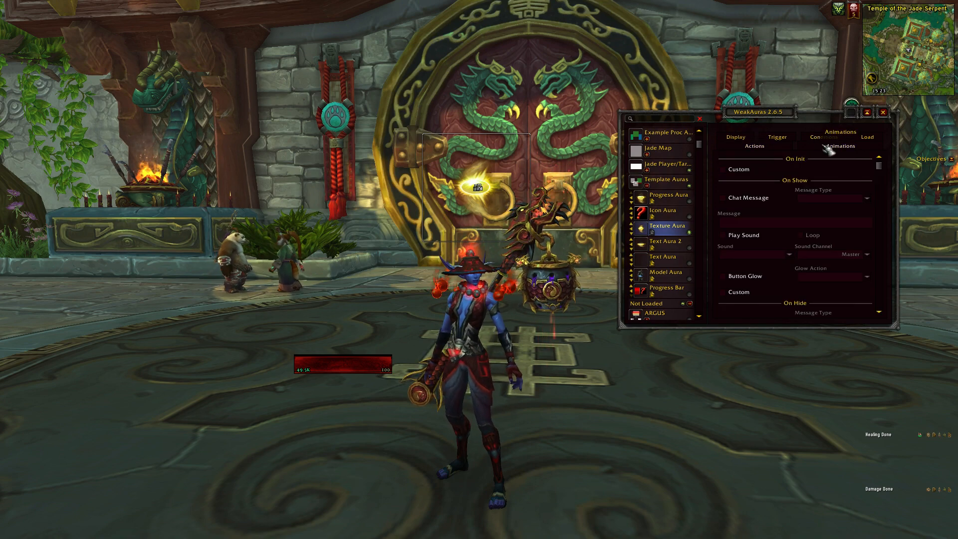
click(824, 138)
click(829, 146)
click(824, 140)
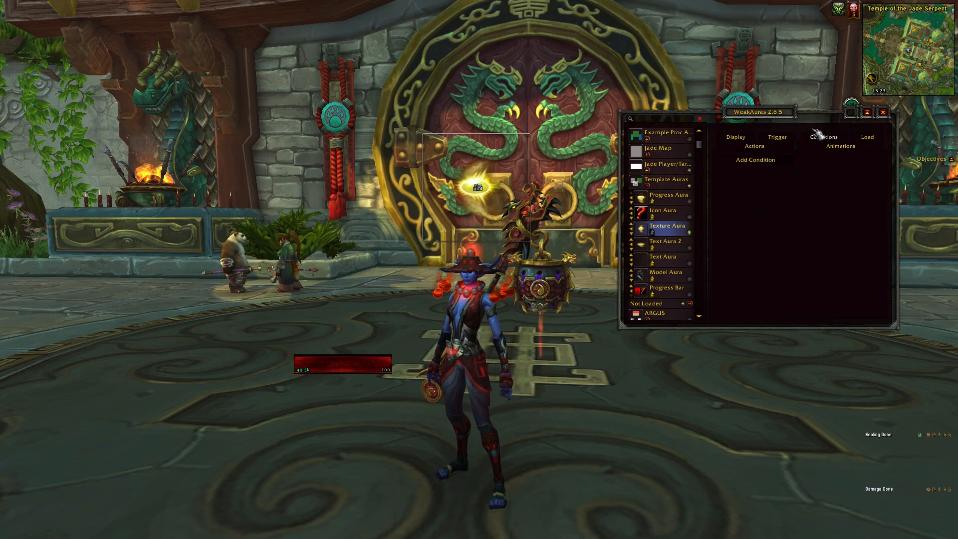
click(832, 146)
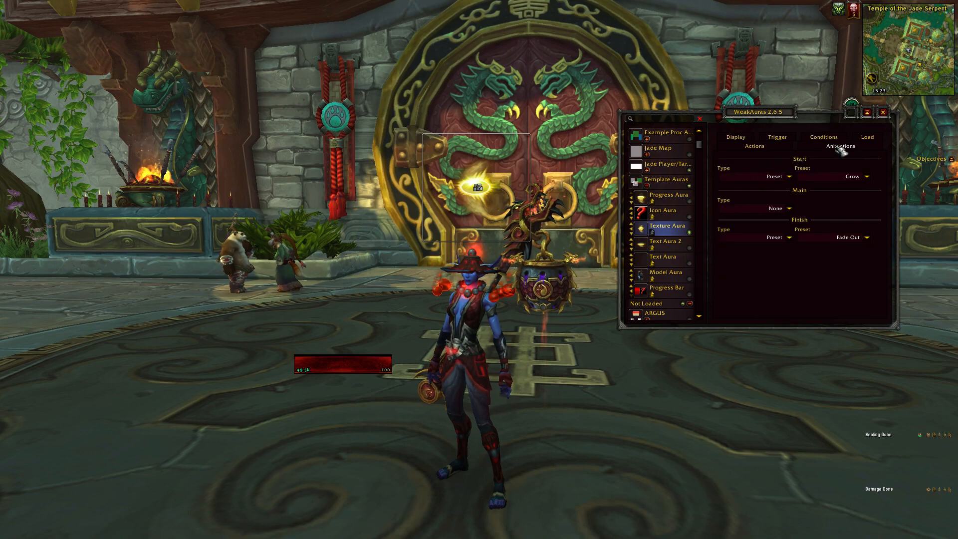
Examine the Load settings of Texture Aura and of the collapsed Template Auras group, and look through the Not Loaded auras.
click(868, 137)
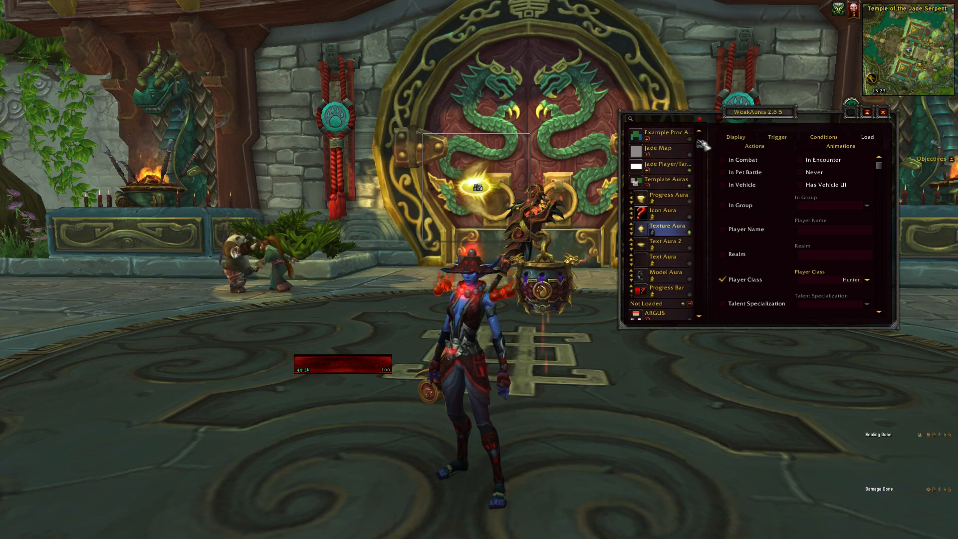
scroll(705, 145, up, 3)
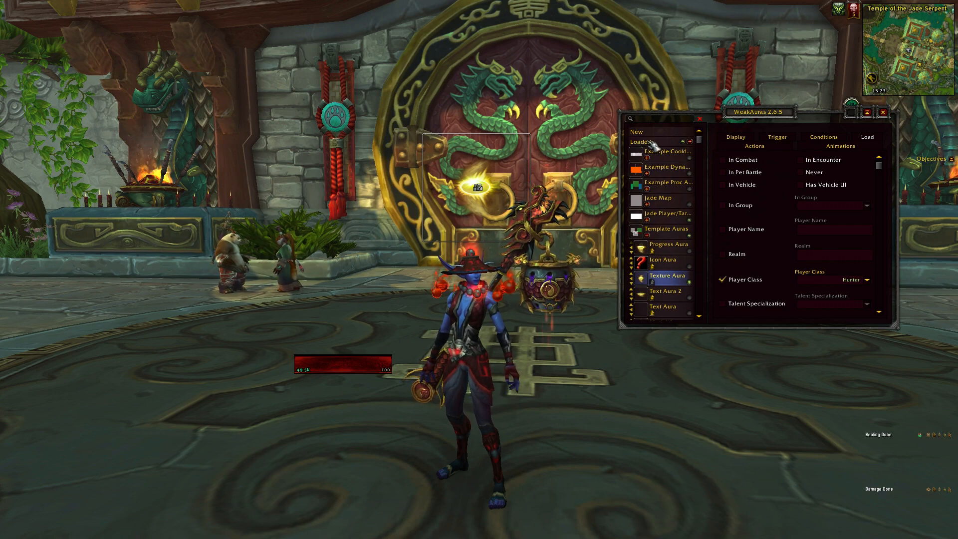
click(649, 236)
click(669, 235)
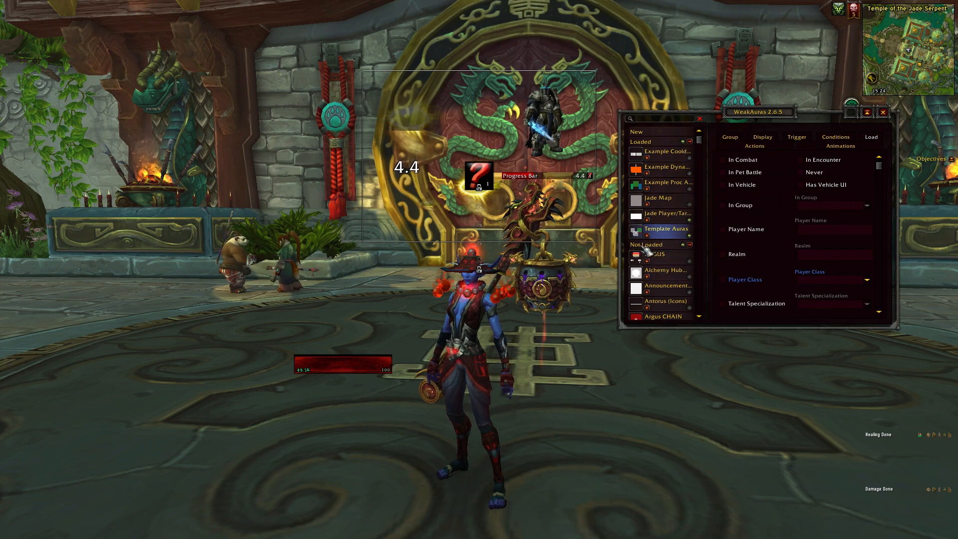
scroll(647, 239, down, 2)
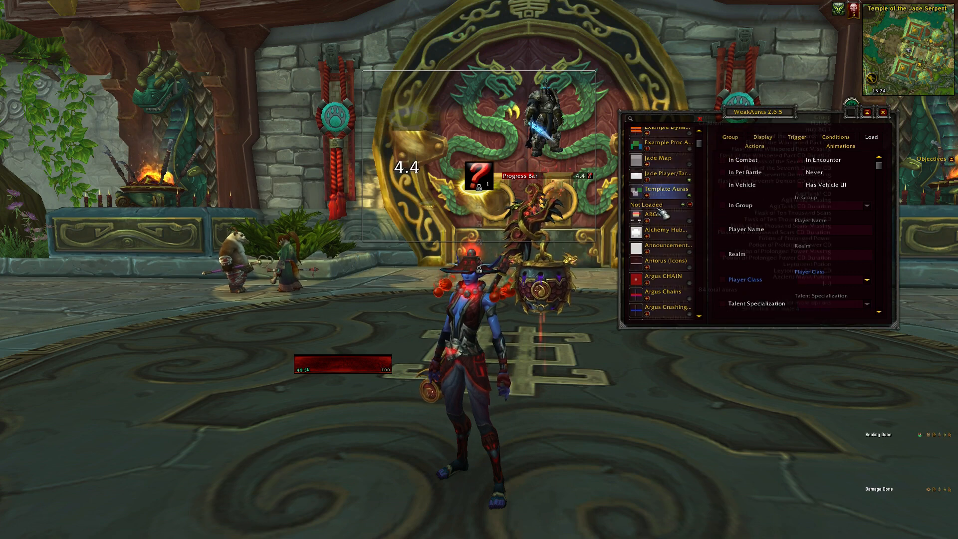
scroll(665, 212, down, 2)
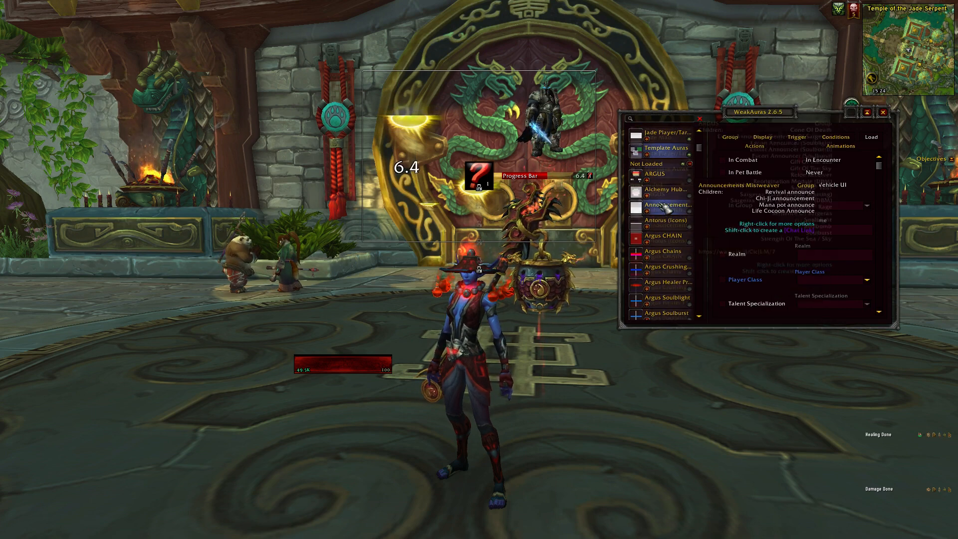
scroll(665, 207, up, 2)
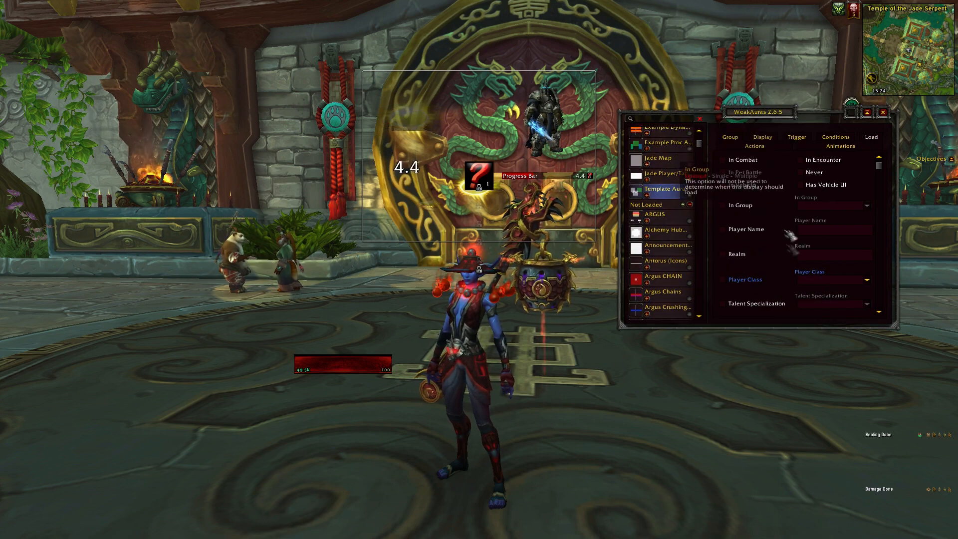
Expand the Template Auras group and check the Player Class choices in Texture Aura's Load settings.
click(648, 197)
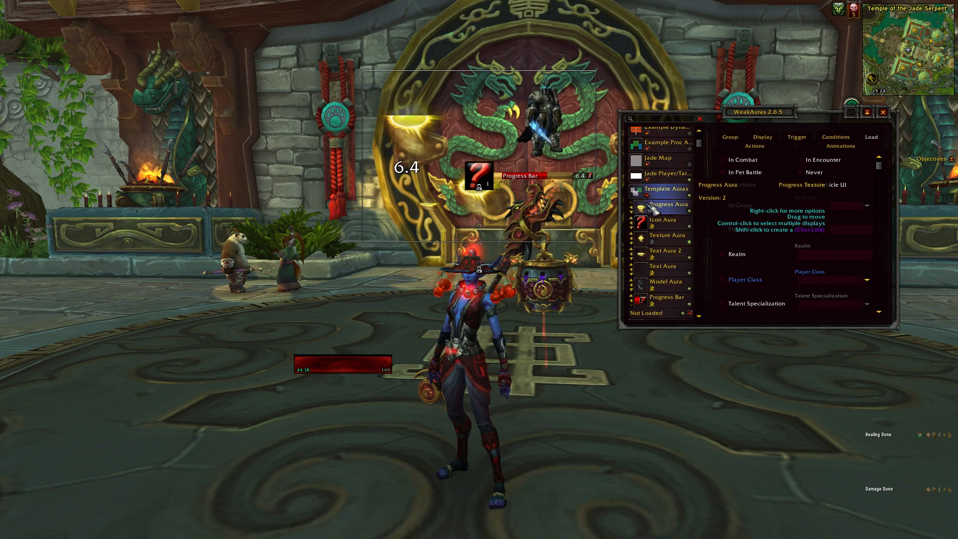
scroll(664, 215, down, 1)
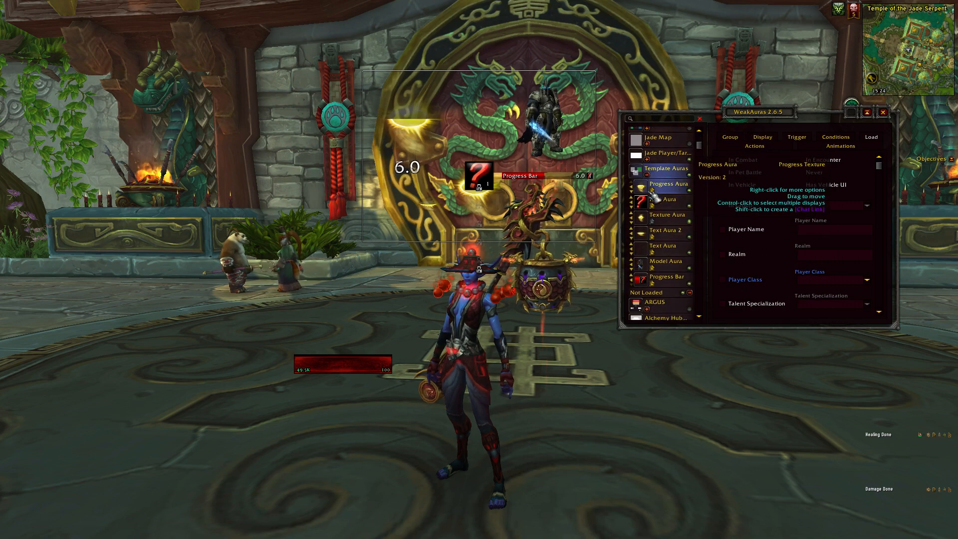
click(666, 218)
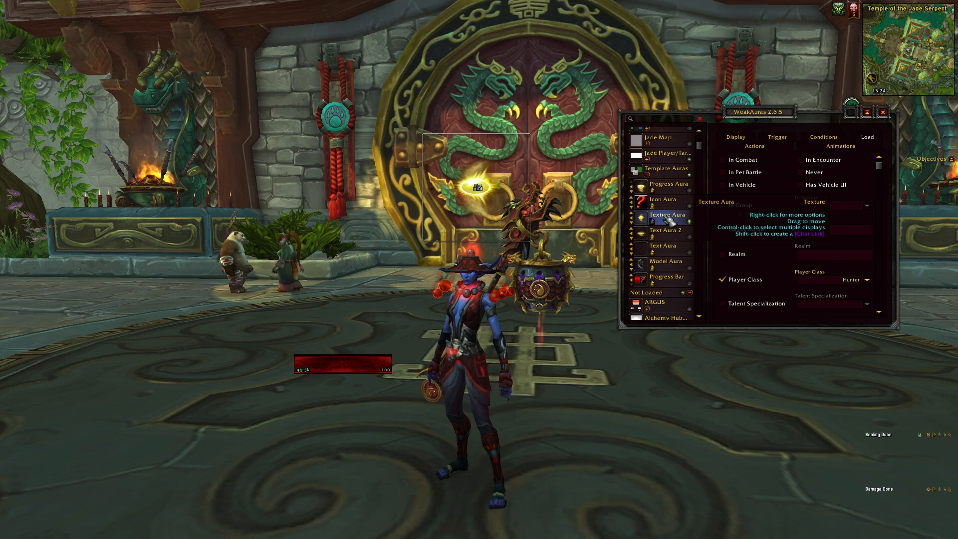
click(830, 283)
click(832, 283)
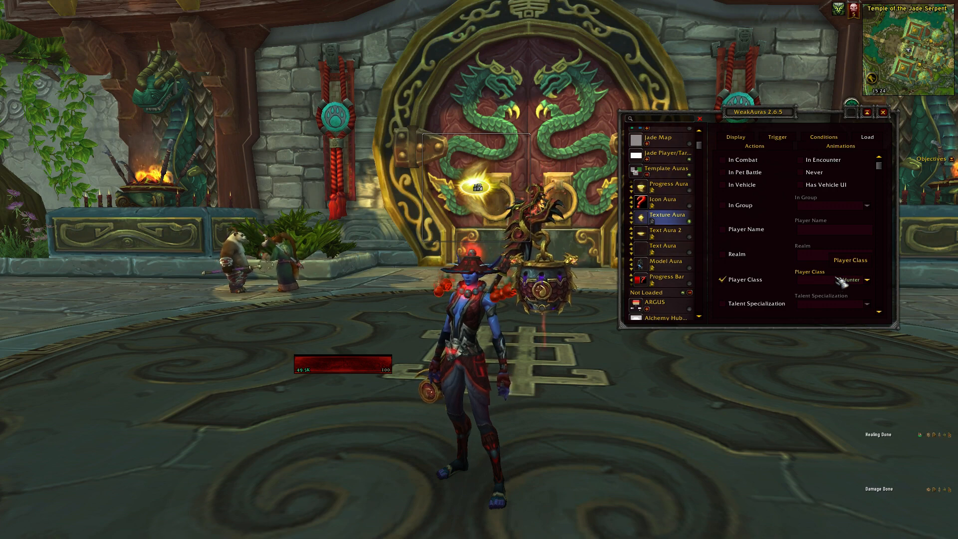
Compare the Load settings of Icon Aura with those of the Template Auras group.
click(668, 202)
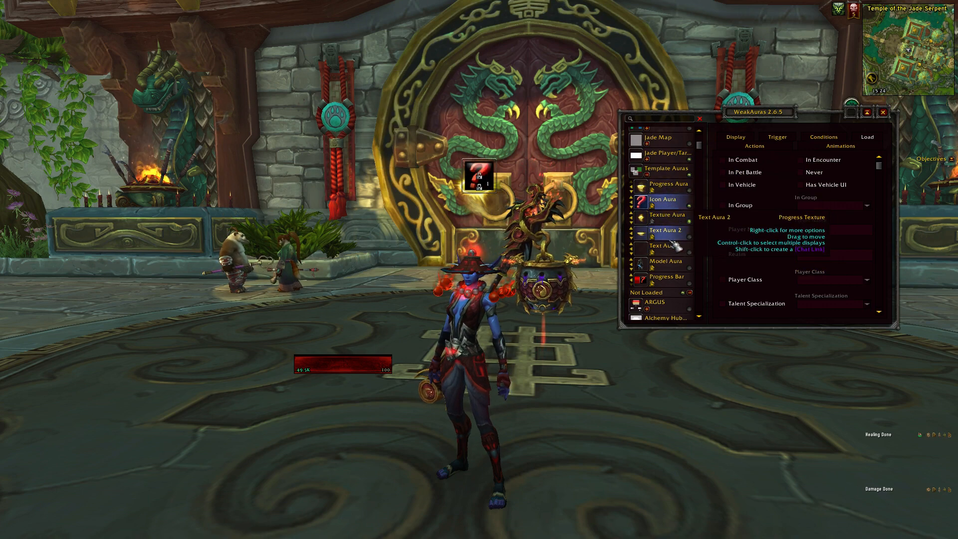
click(667, 172)
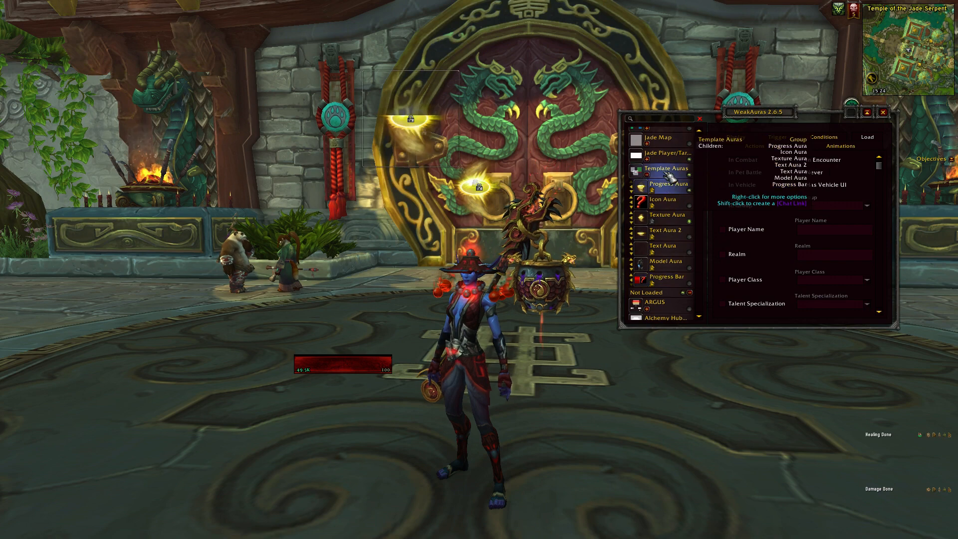
scroll(670, 178, up, 3)
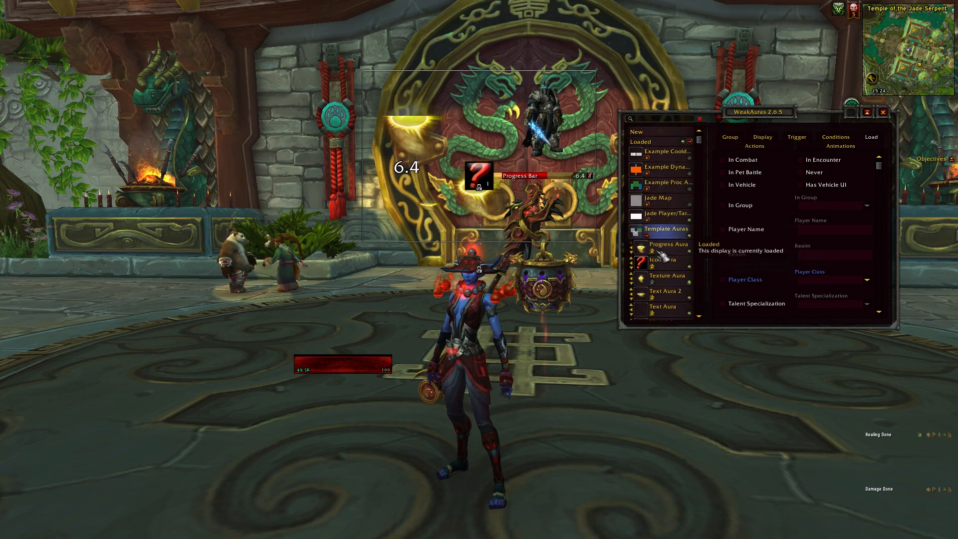
click(664, 259)
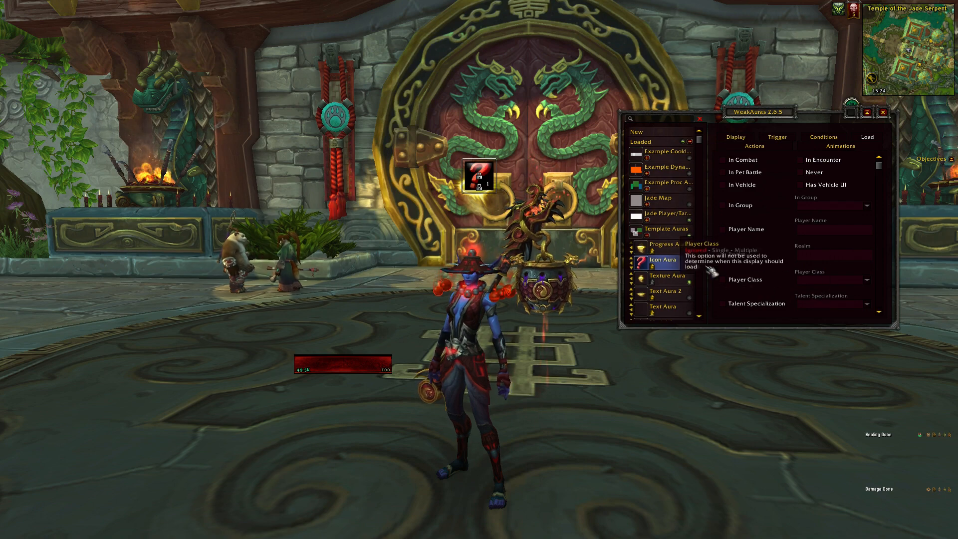
Set the Player Class load condition of Texture Aura to Monk.
scroll(674, 275, down, 3)
click(665, 219)
scroll(649, 238, up, 2)
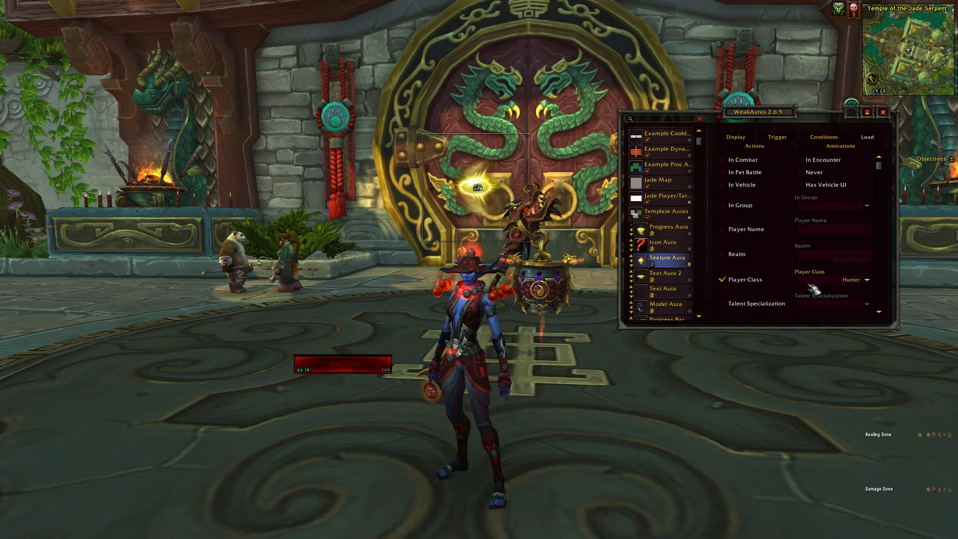
click(810, 286)
click(832, 334)
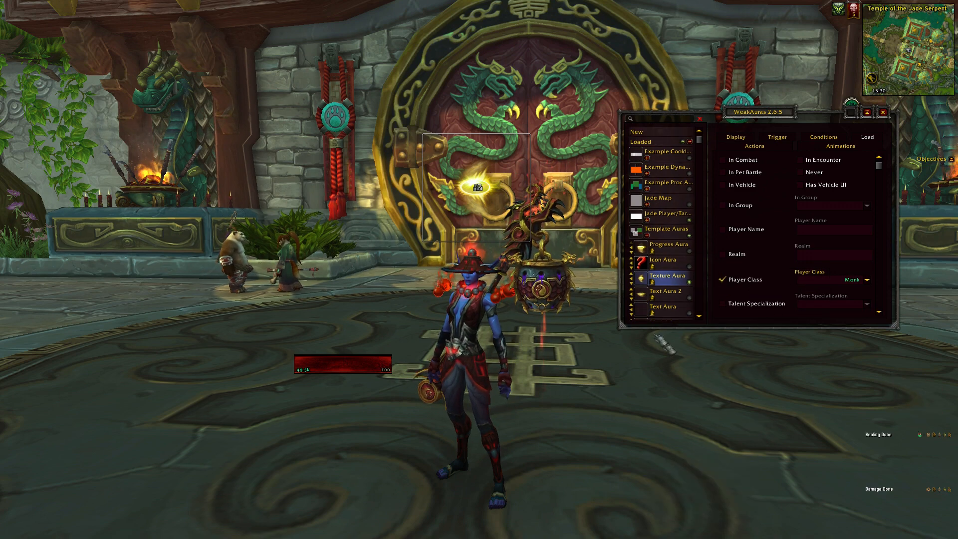
Collapse the Template Auras group, display the Example Cooldown Auras group, and close the WeakAuras options.
scroll(659, 230, down, 1)
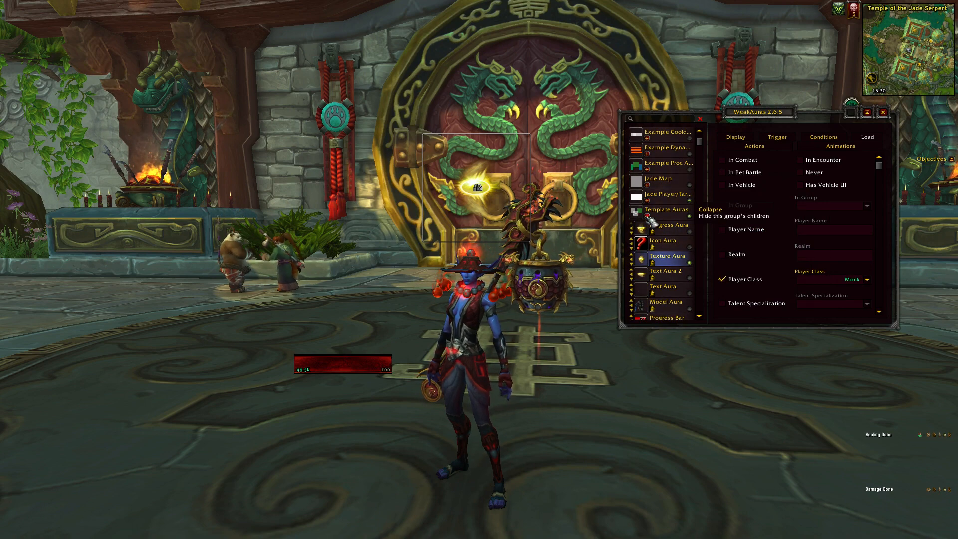
click(650, 218)
scroll(654, 220, up, 1)
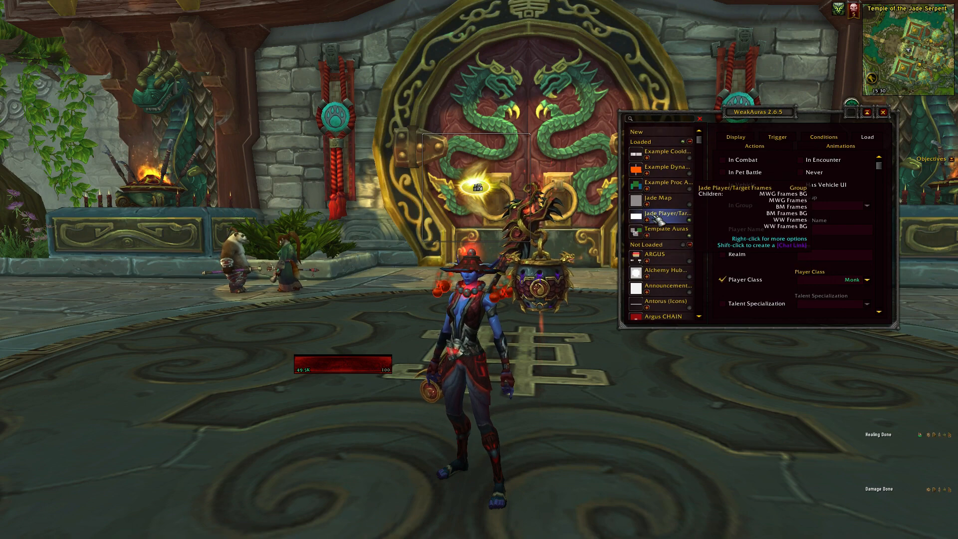
click(673, 160)
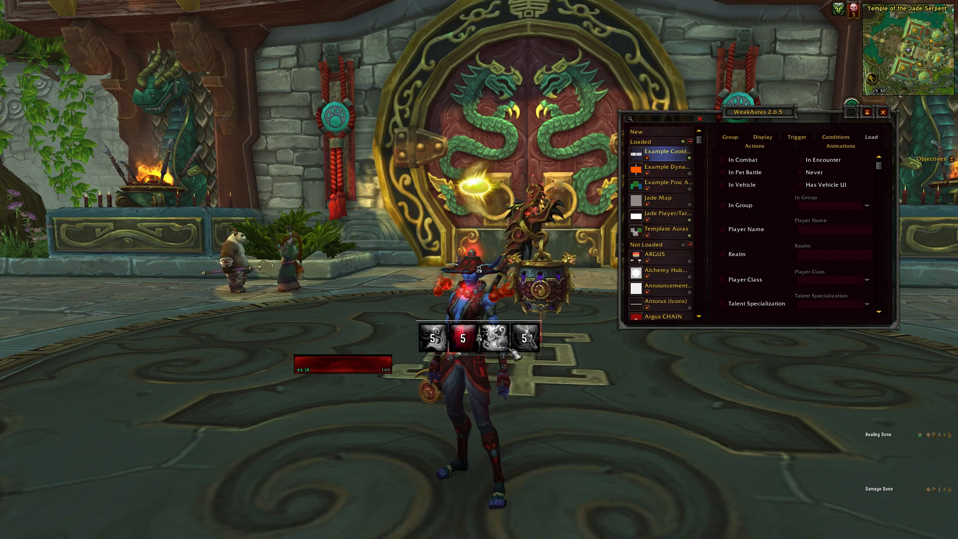
click(885, 113)
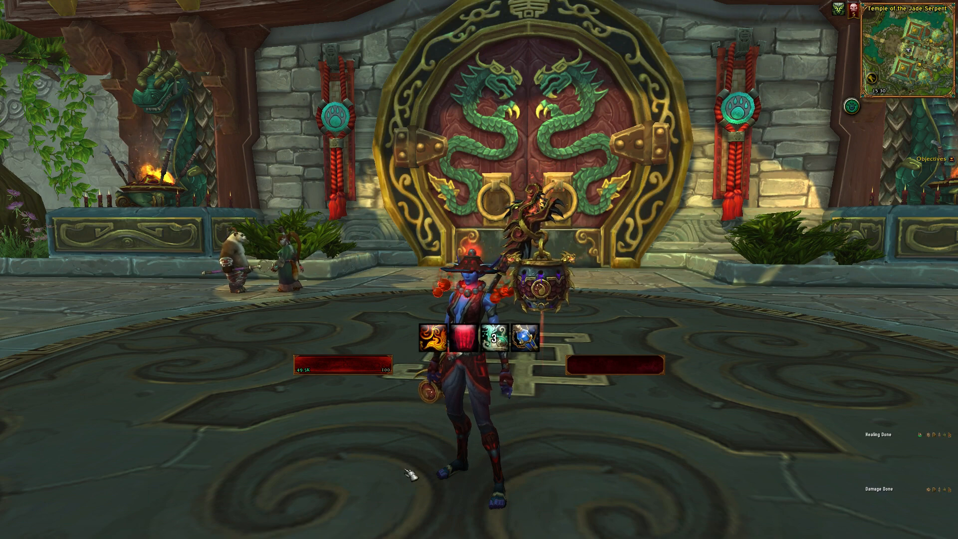
Use Breath of Fire, the trinket, Ironskin Brew and the potion in turn to test the example cooldown auras.
key(1)
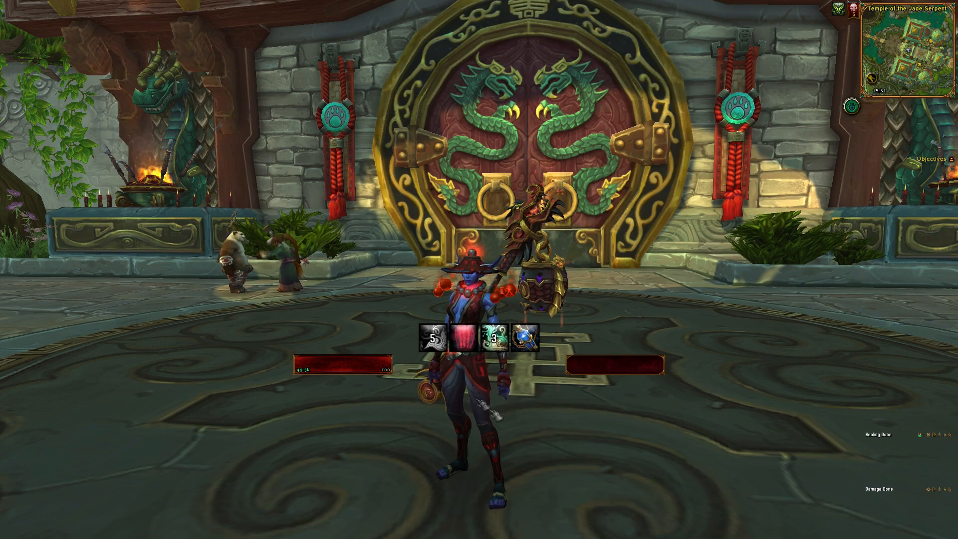
key(2)
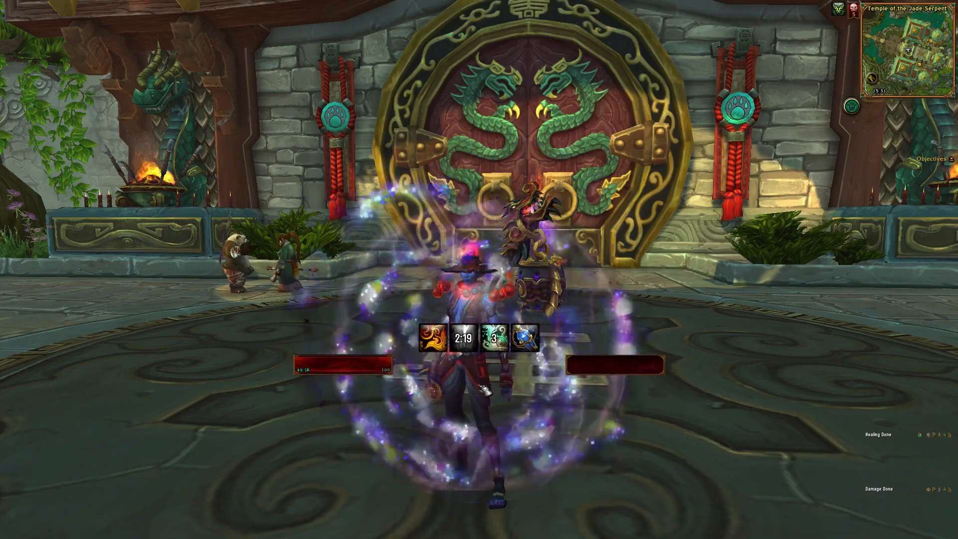
key(3)
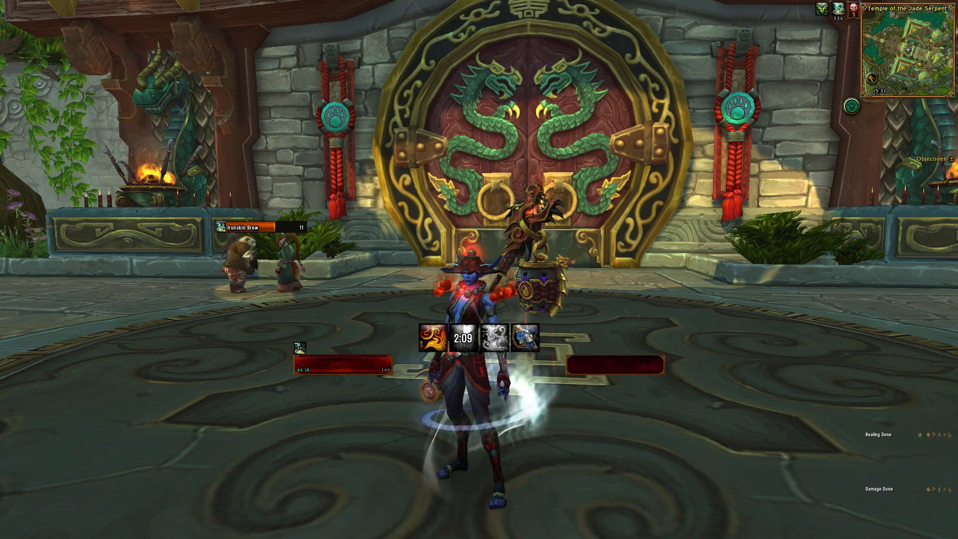
key(4)
key(4)
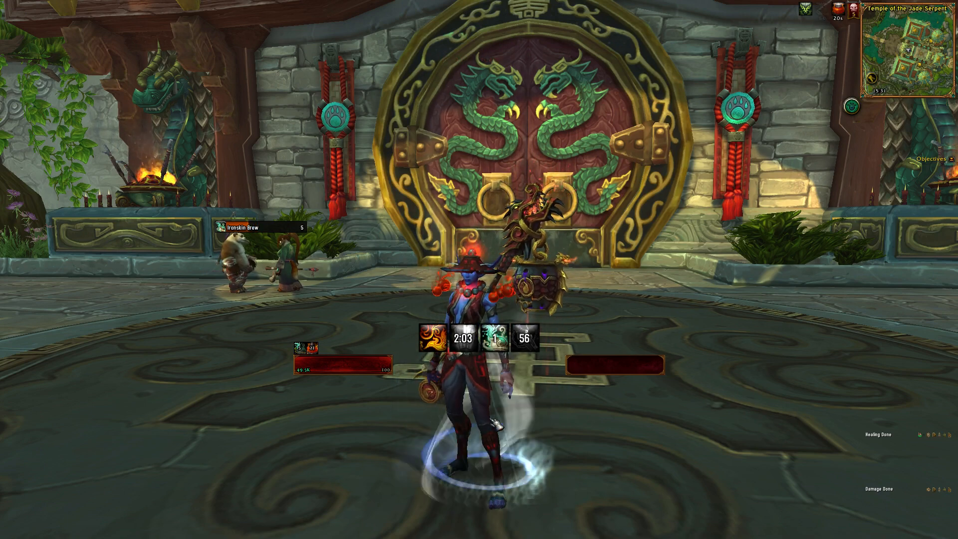
key(1)
Open the WeakAuras options with the /wa command and expand the Example Cooldown Auras group.
key(Return)
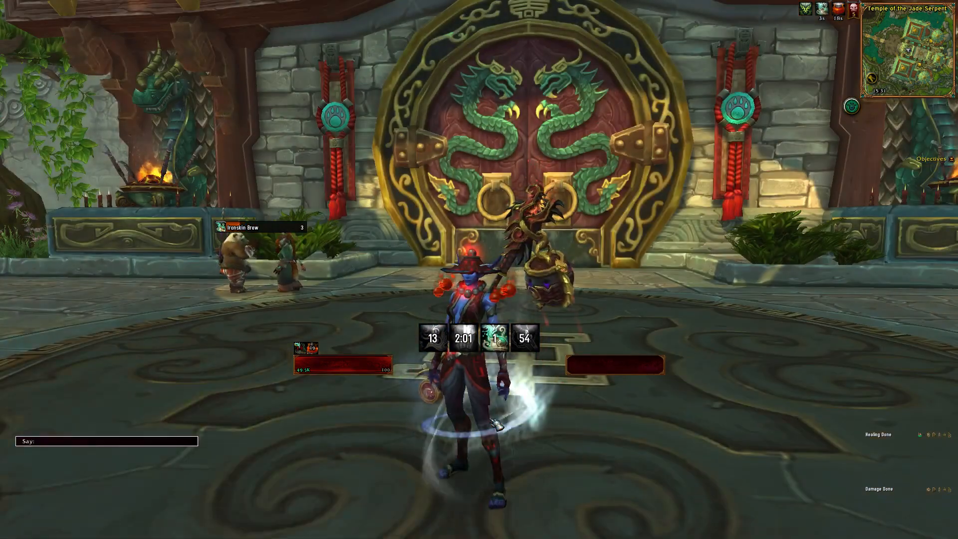
text(/Wa)
key(Return)
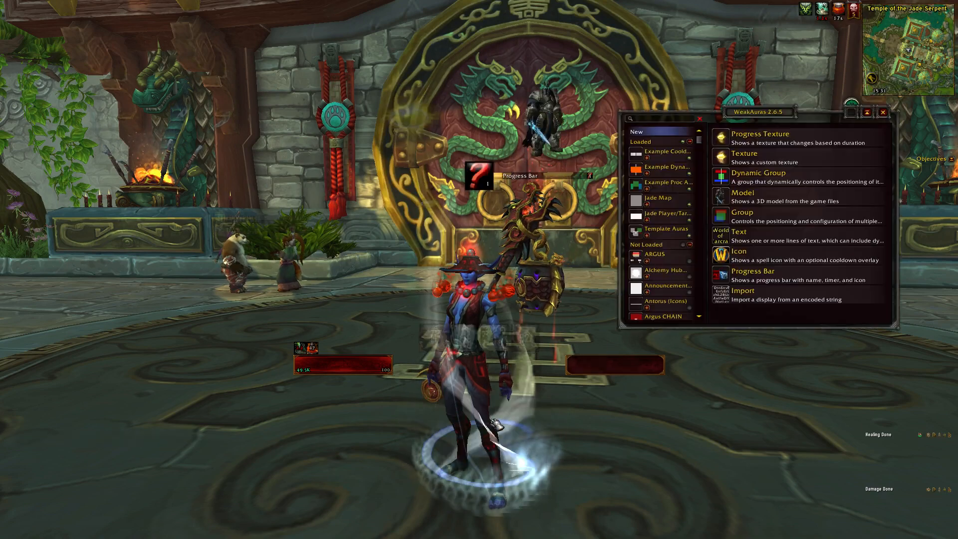
click(668, 154)
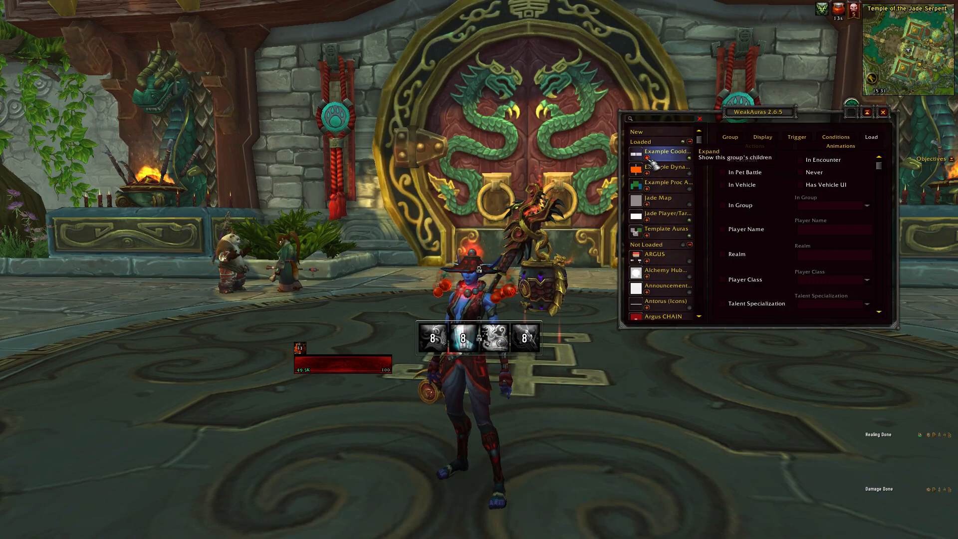
click(648, 158)
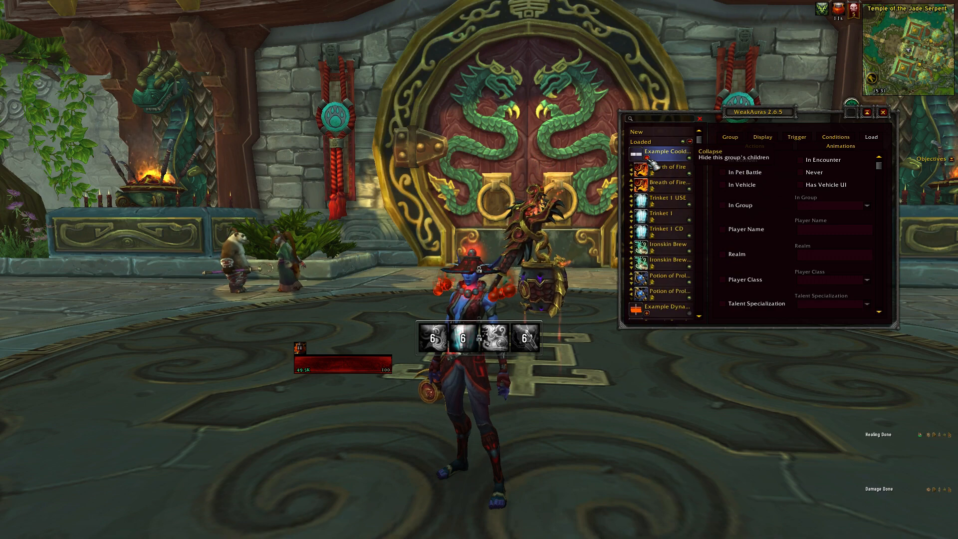
Preview the Breath of Fire, Breath of Fire CD and Trinket 1 auras of the cooldown group individually.
click(670, 173)
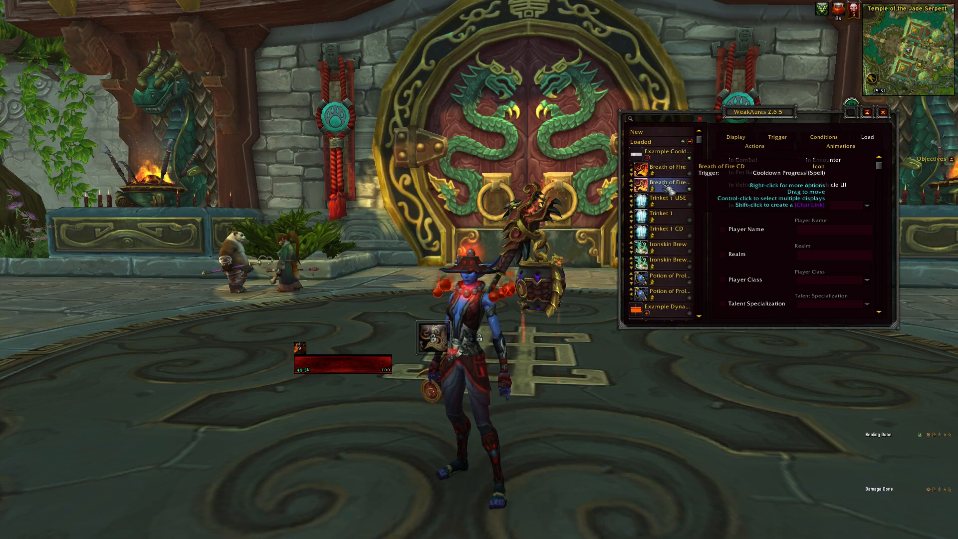
click(669, 183)
click(665, 214)
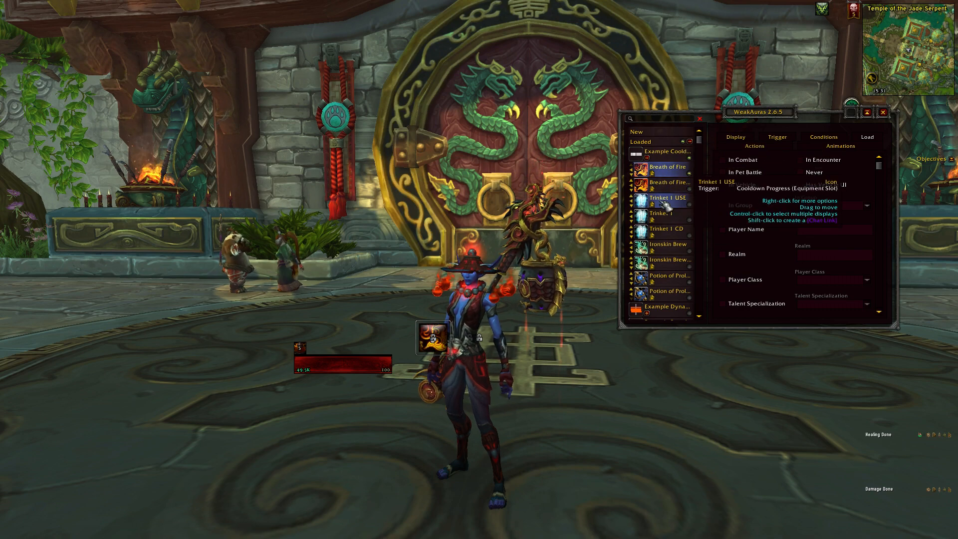
click(668, 200)
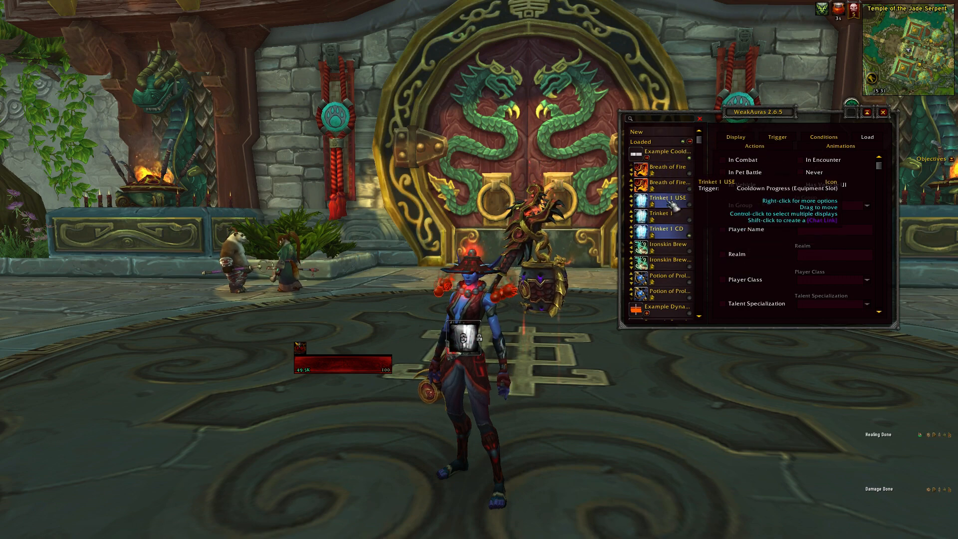
click(664, 170)
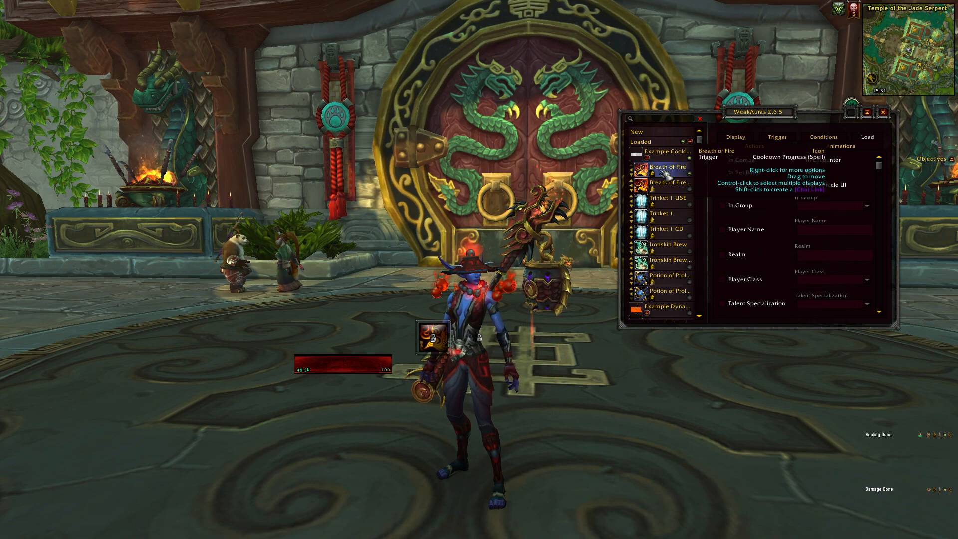
Check the conditions of the Breath of Fire aura and compare its trigger settings with those of Breath of Fire CD.
click(824, 137)
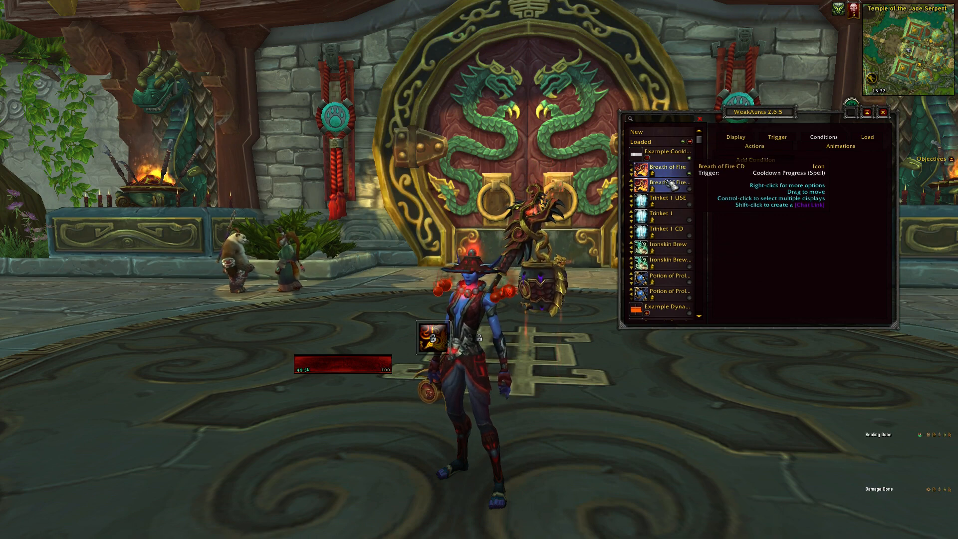
click(792, 144)
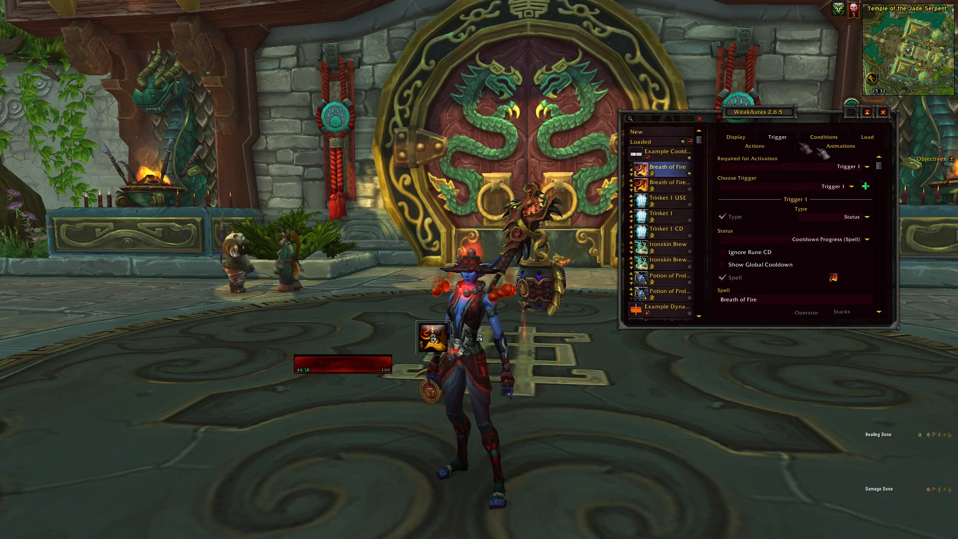
drag(884, 168, 885, 303)
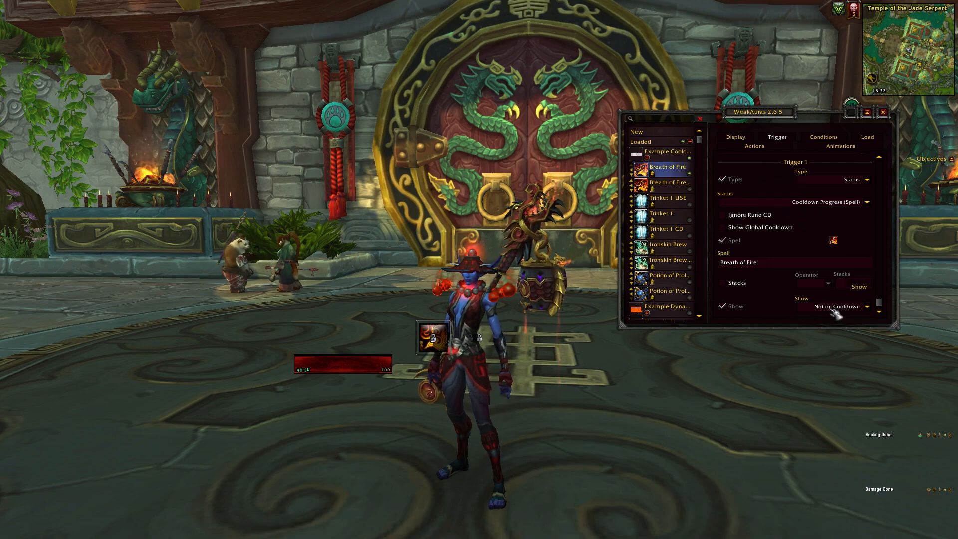
click(680, 185)
scroll(892, 305, down, 3)
scroll(889, 302, down, 1)
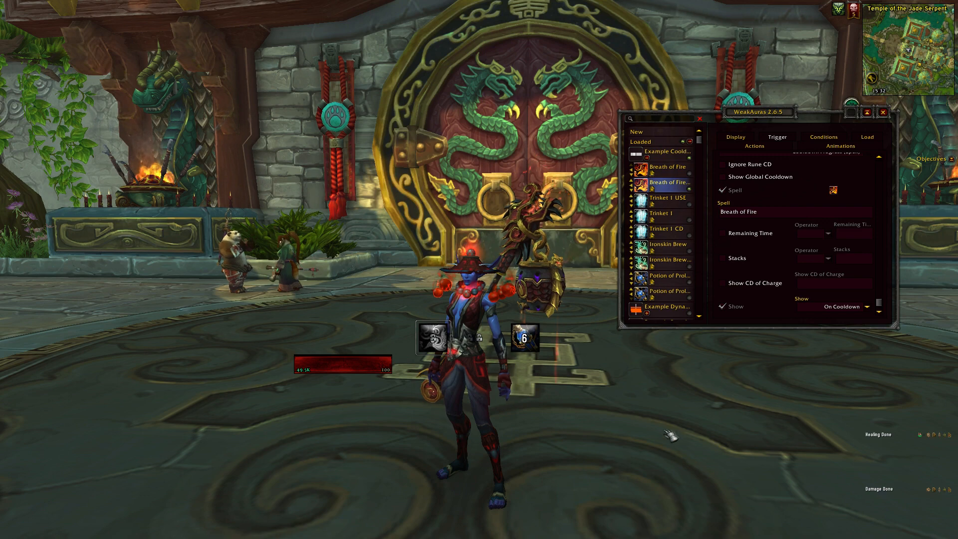
Compare the trigger settings of the Trinket 1 USE, Trinket 1 and Trinket 1 CD auras.
click(682, 214)
click(671, 199)
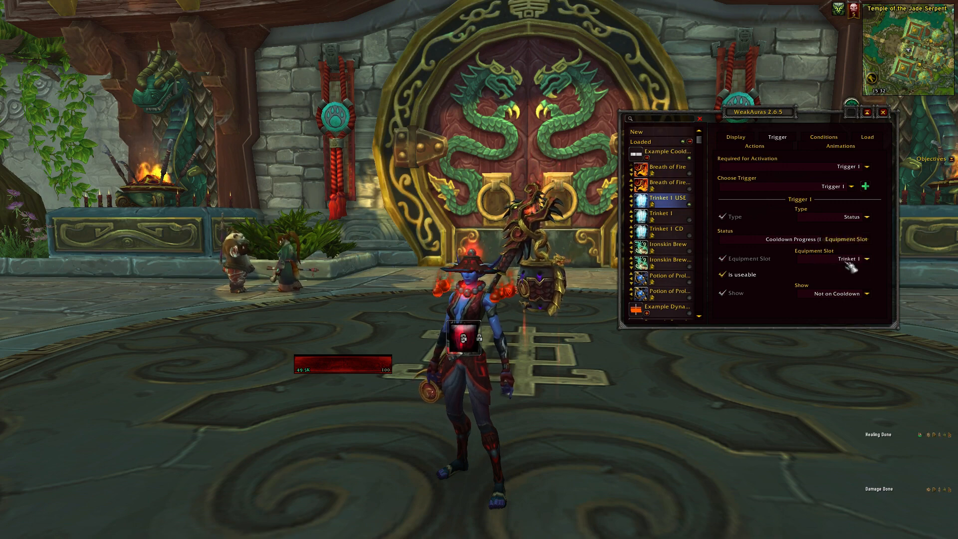
click(671, 216)
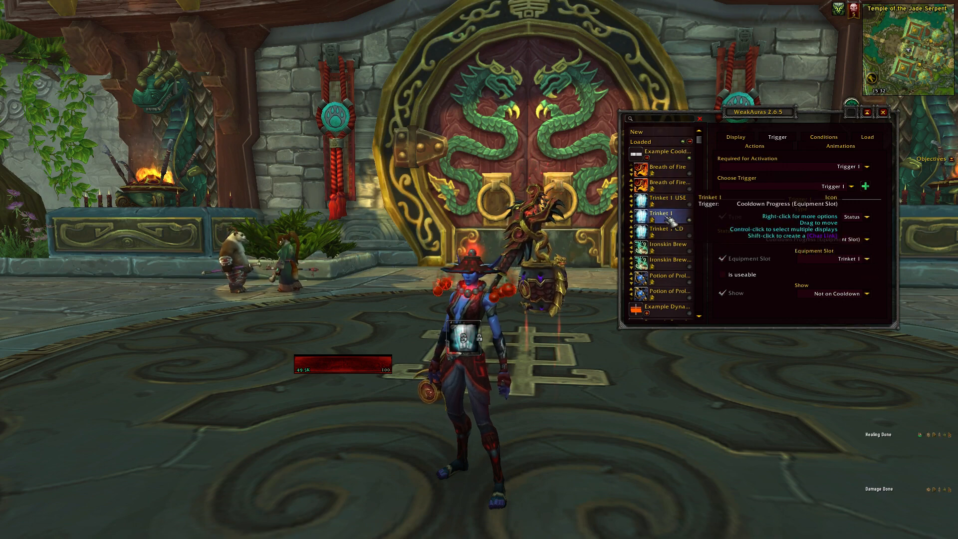
click(674, 232)
click(669, 199)
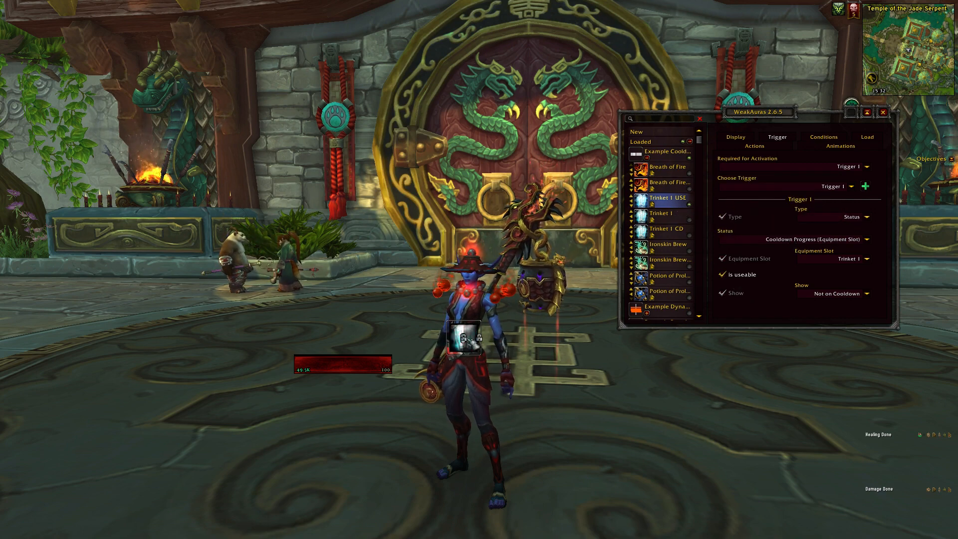
Examine the animation settings of Trinket 1 USE and review its useable trigger option against Trinket 1 and Trinket 1 CD.
click(841, 146)
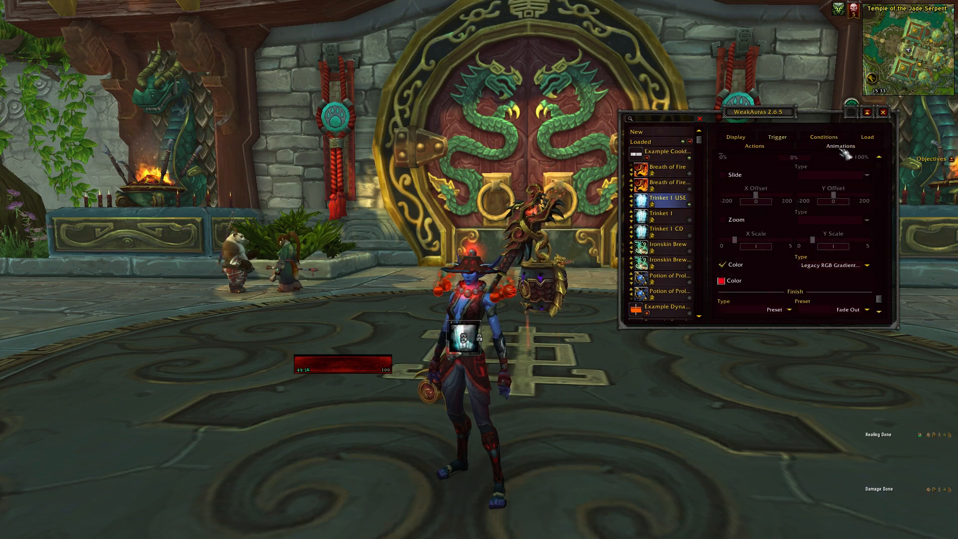
drag(882, 239, 893, 172)
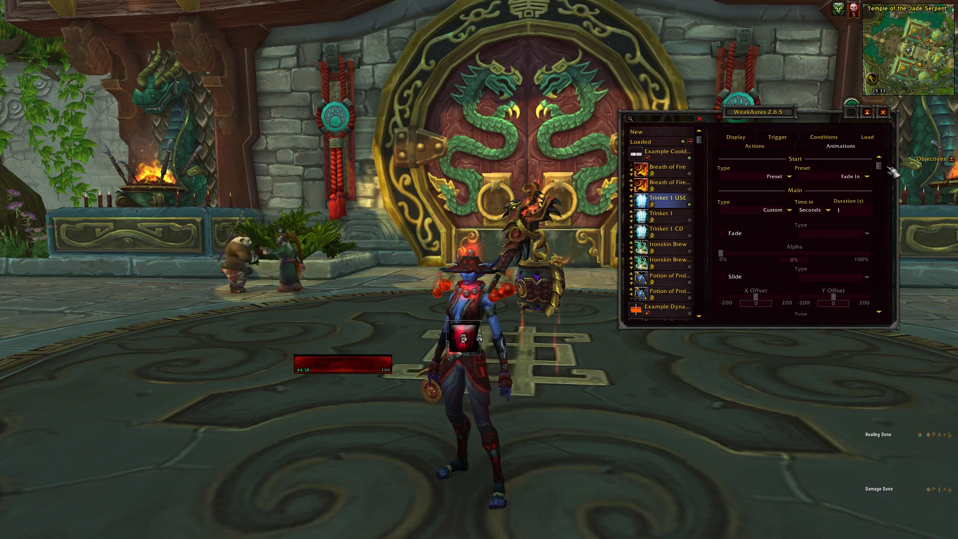
click(777, 136)
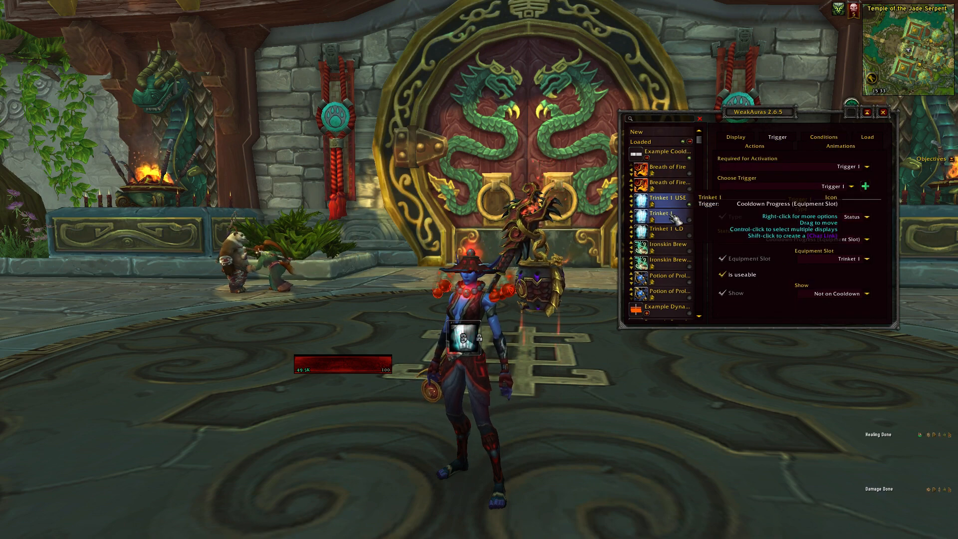
click(722, 275)
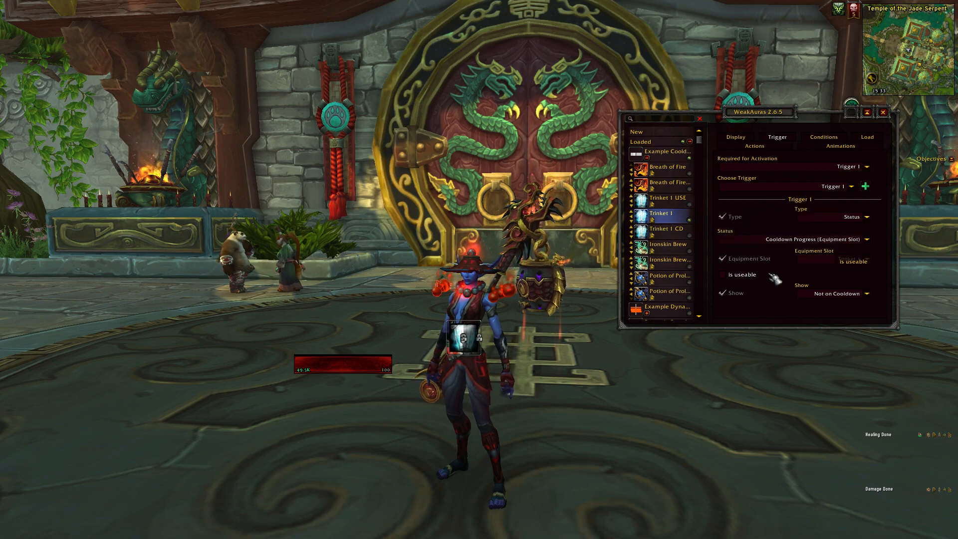
click(680, 234)
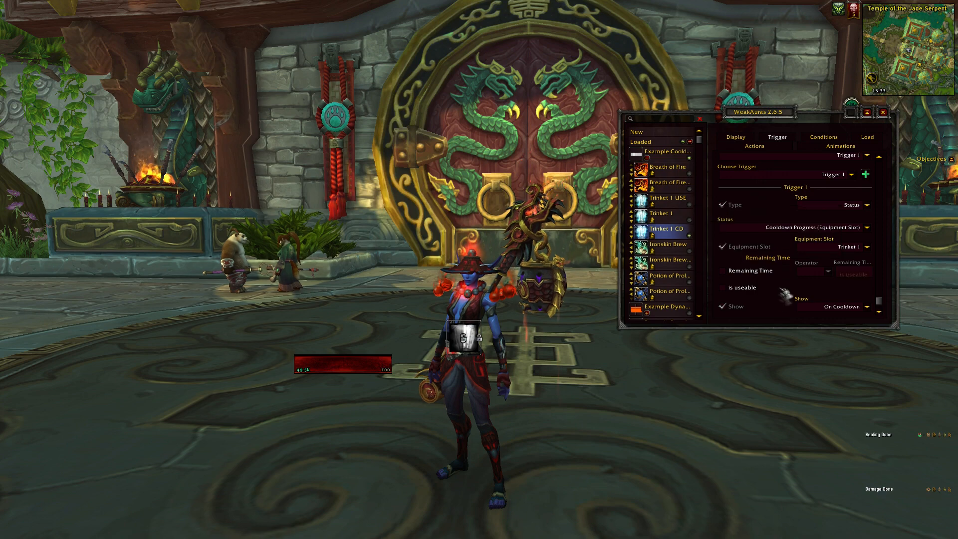
click(664, 215)
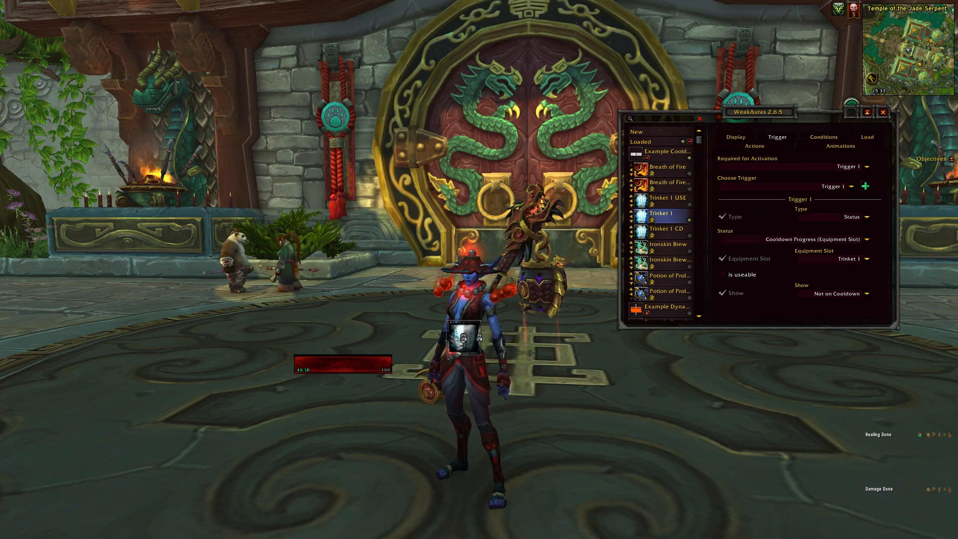
Close the WeakAuras options and use Breath of Fire to watch its cooldown aura.
click(883, 112)
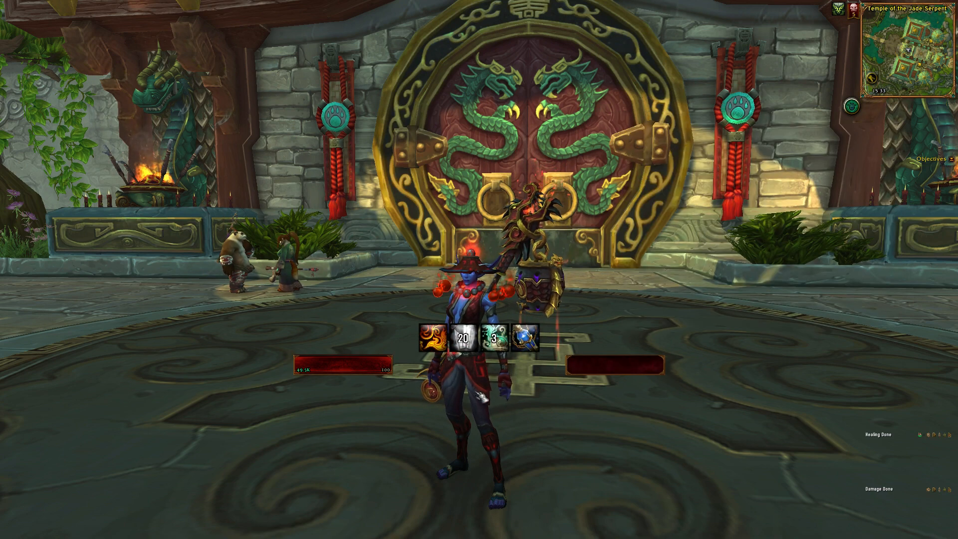
key(3)
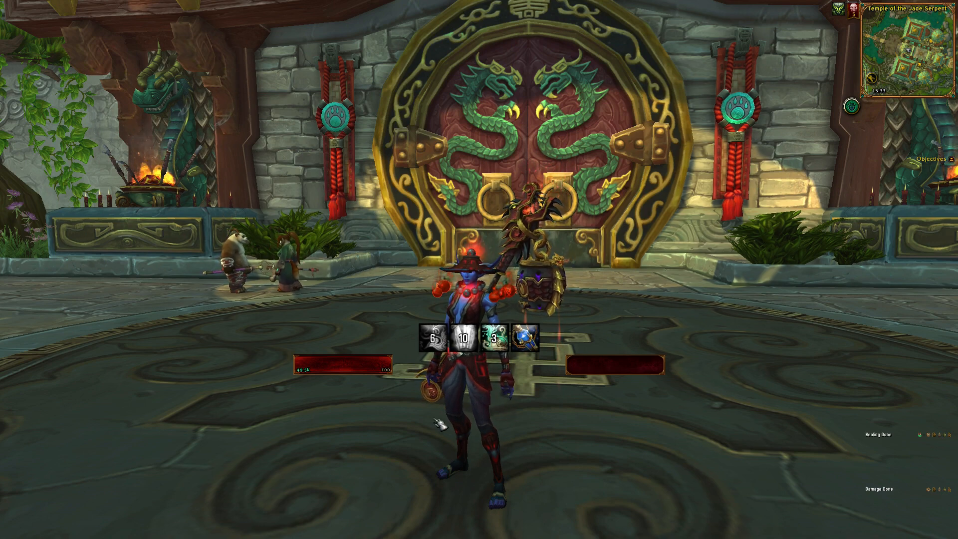
Shrink the Breath of Fire CD icon in the WeakAuras options, then close them and use Breath of Fire to test it.
key(Return)
text(/WA)
key(Return)
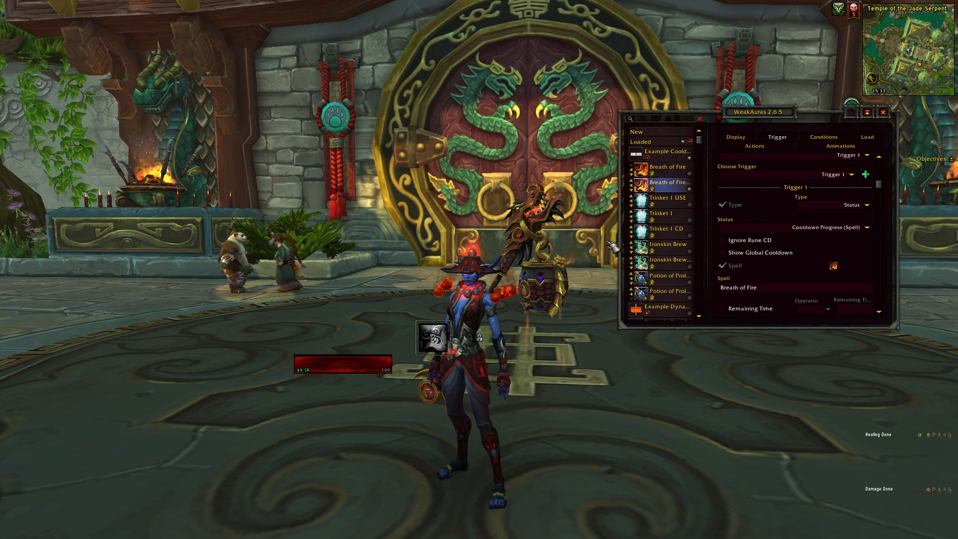
drag(413, 318, 434, 322)
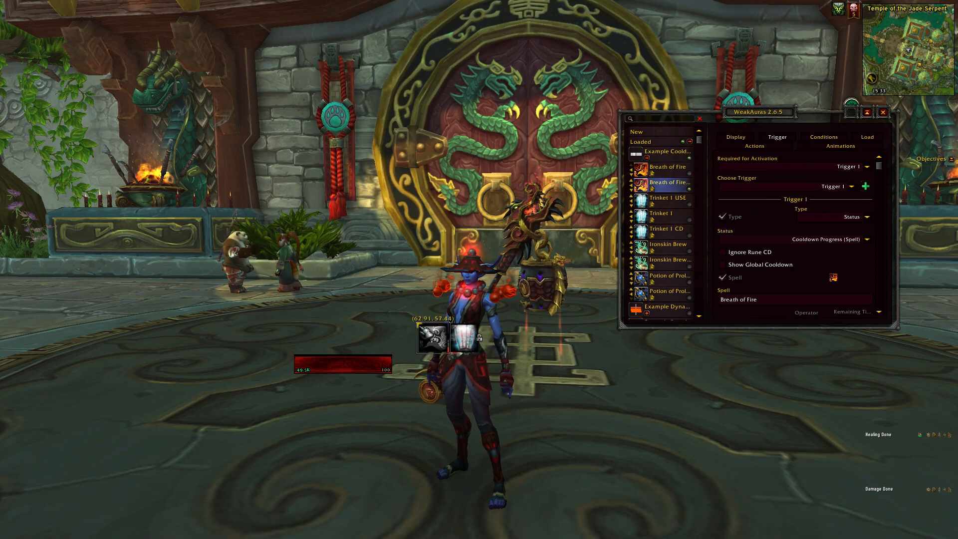
click(882, 112)
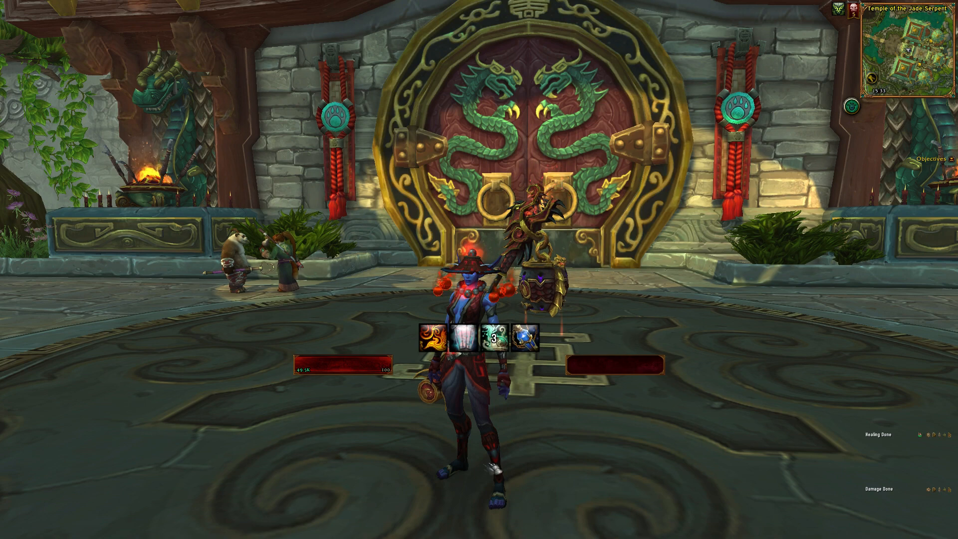
key(3)
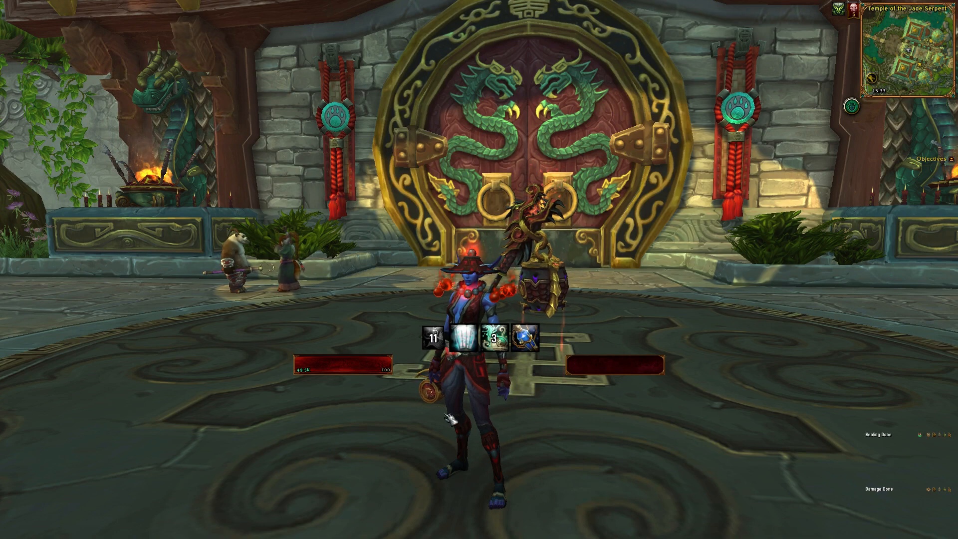
Reopen the WeakAuras options and examine the trigger and display text settings of the Breath of Fire aura.
key(Return)
text(/Wa)
key(Return)
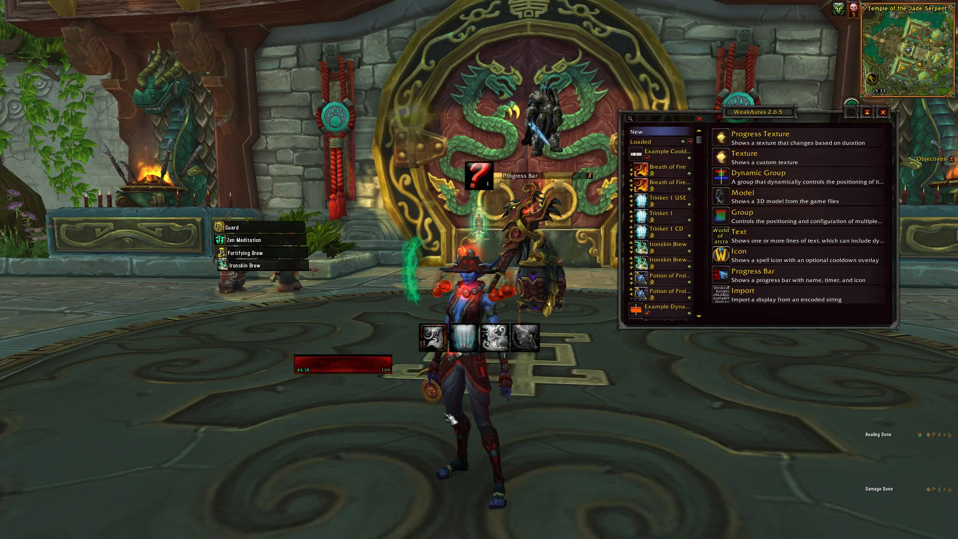
scroll(756, 261, down, 3)
click(678, 170)
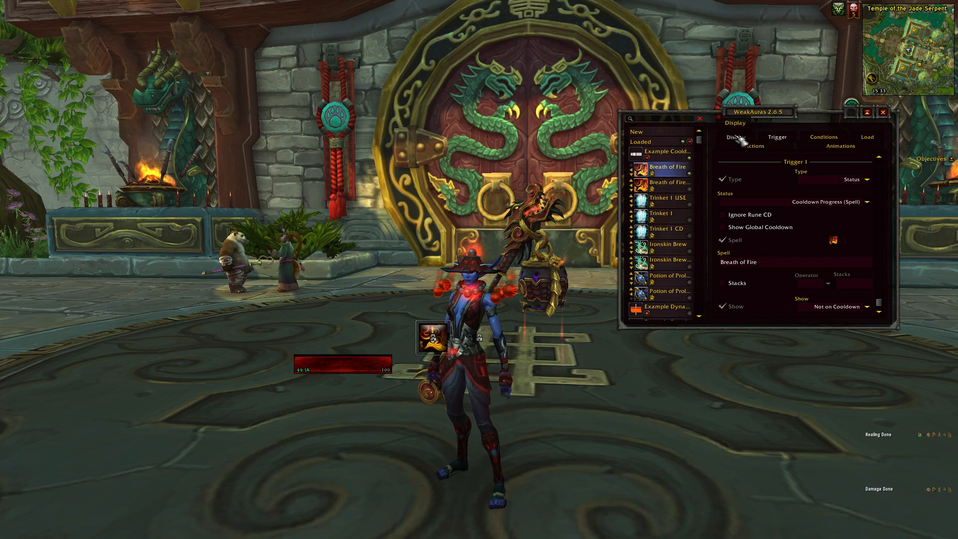
click(736, 137)
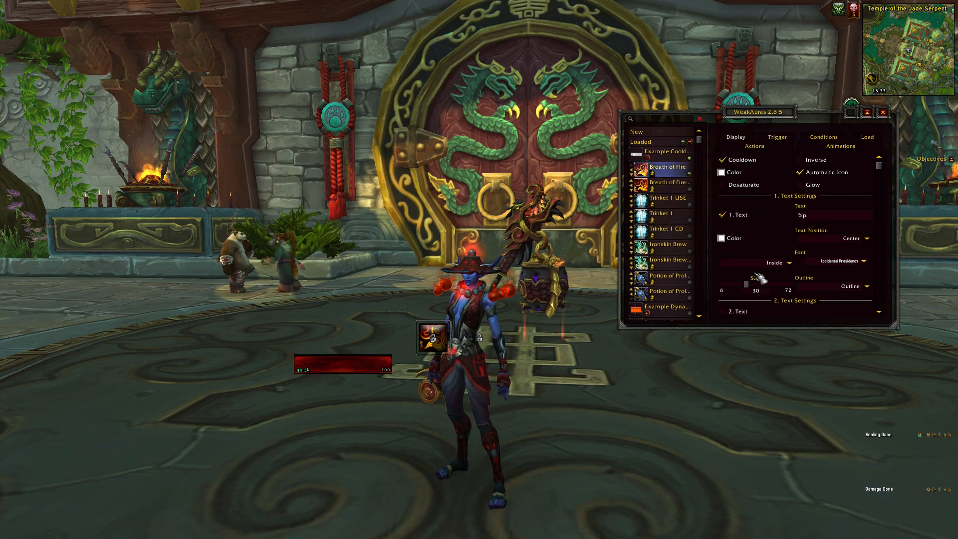
scroll(760, 278, down, 3)
Collapse Example Cooldown Auras, expand Example Dynamic Group, and preview its Bar-Guard and Bar-Ironskin Brew auras.
click(647, 157)
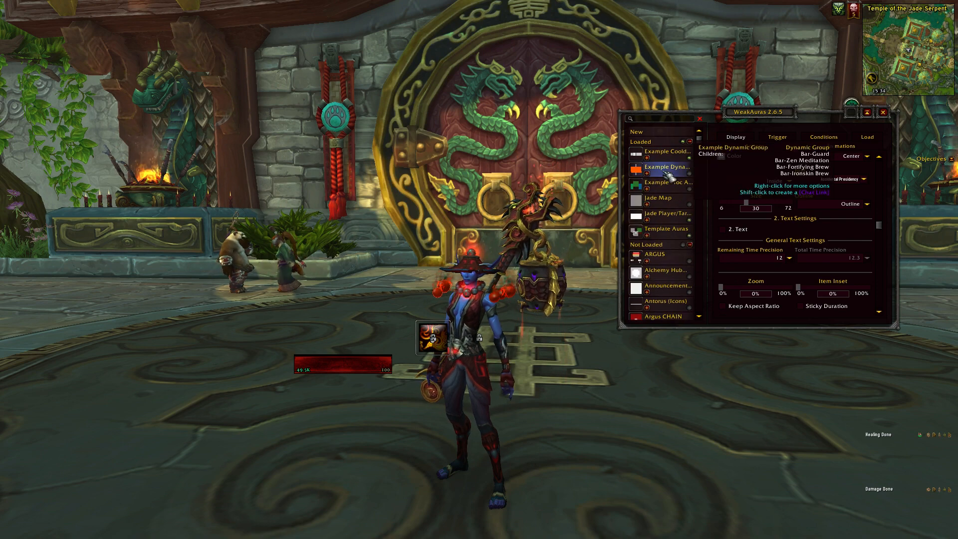
click(666, 170)
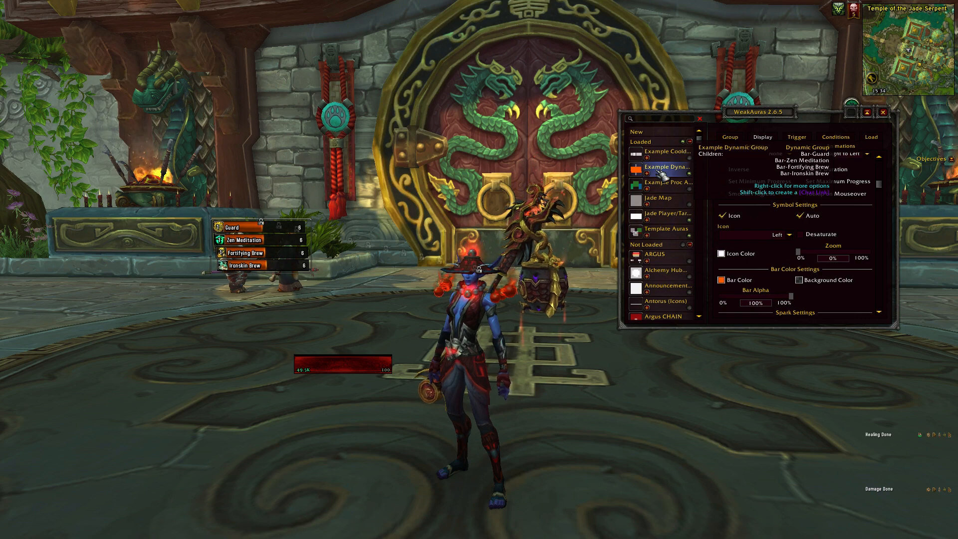
click(647, 174)
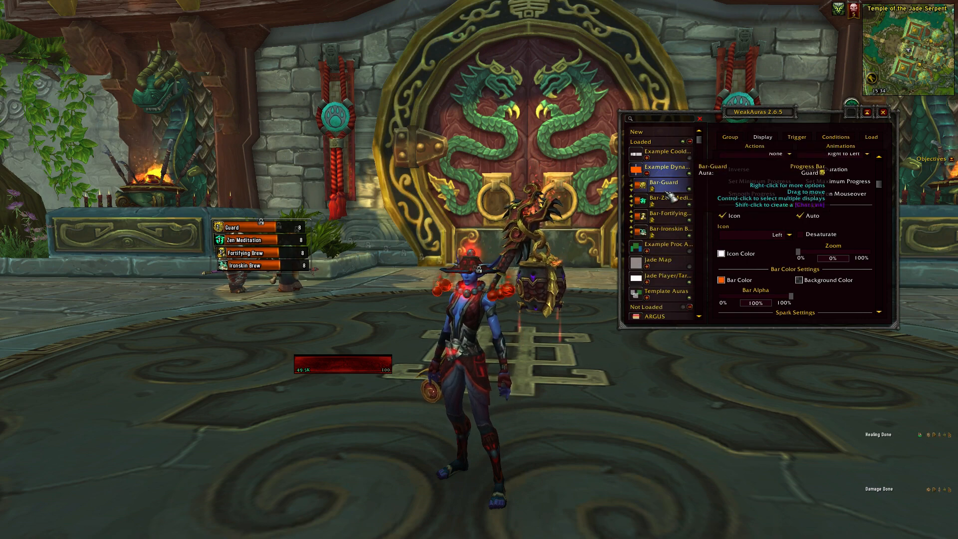
click(666, 185)
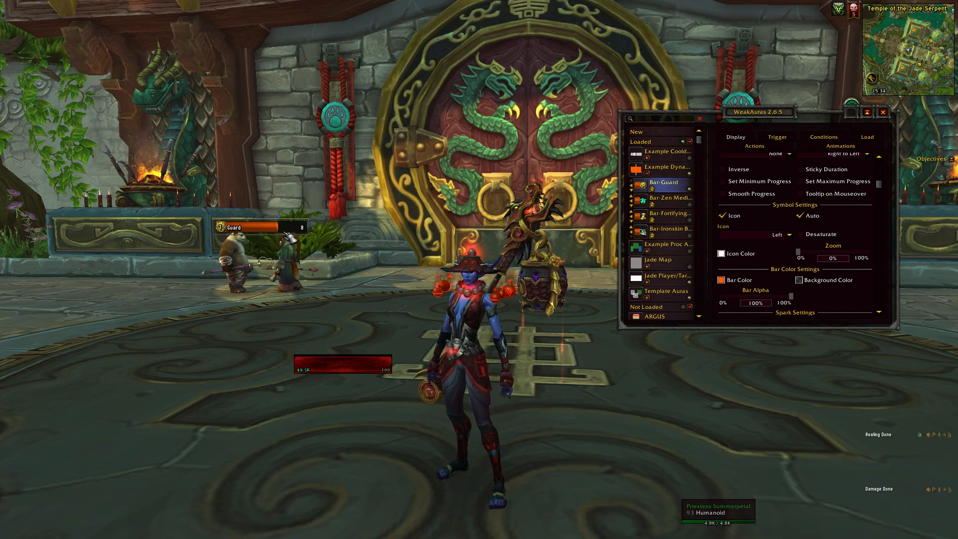
click(672, 230)
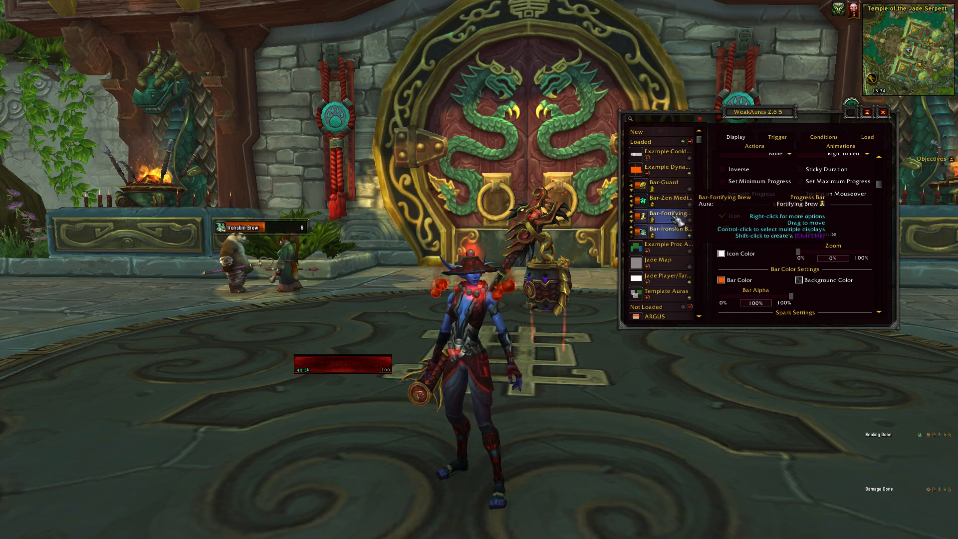
Preview the whole Example Dynamic Group and its individual bars, and view the trigger settings of Bar-Guard.
click(667, 168)
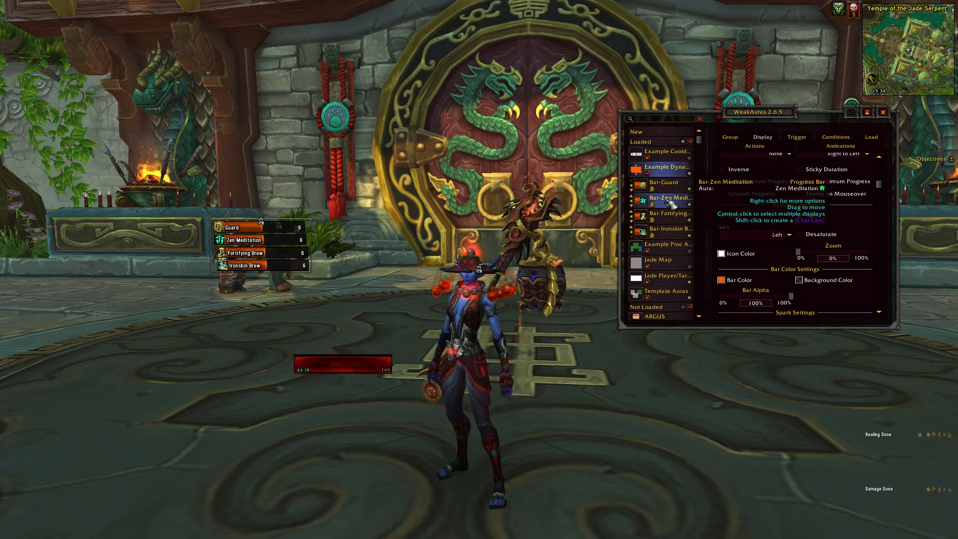
click(667, 184)
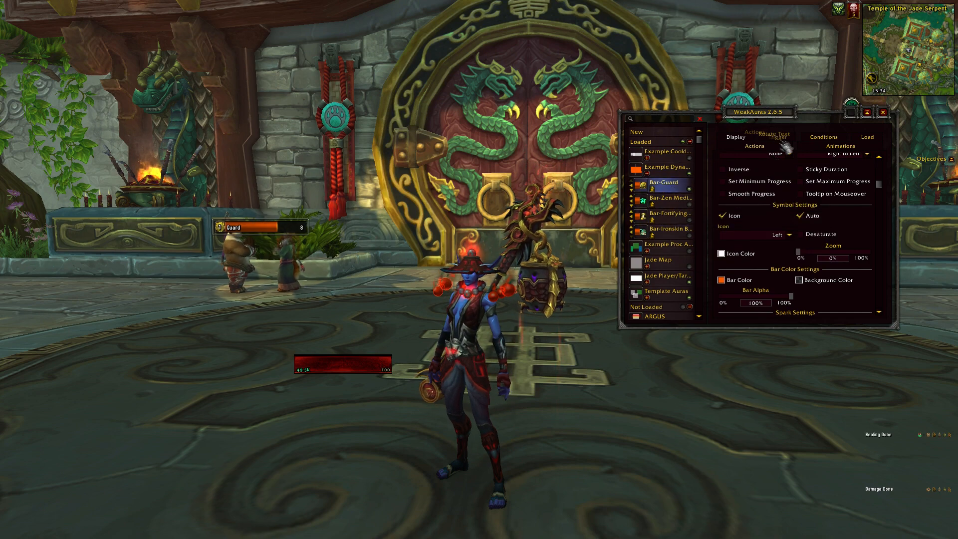
click(777, 136)
click(669, 214)
click(672, 233)
Close the WeakAuras options and use Ironskin Brew and Fortifying Brew to watch their bars in the dynamic group.
click(884, 113)
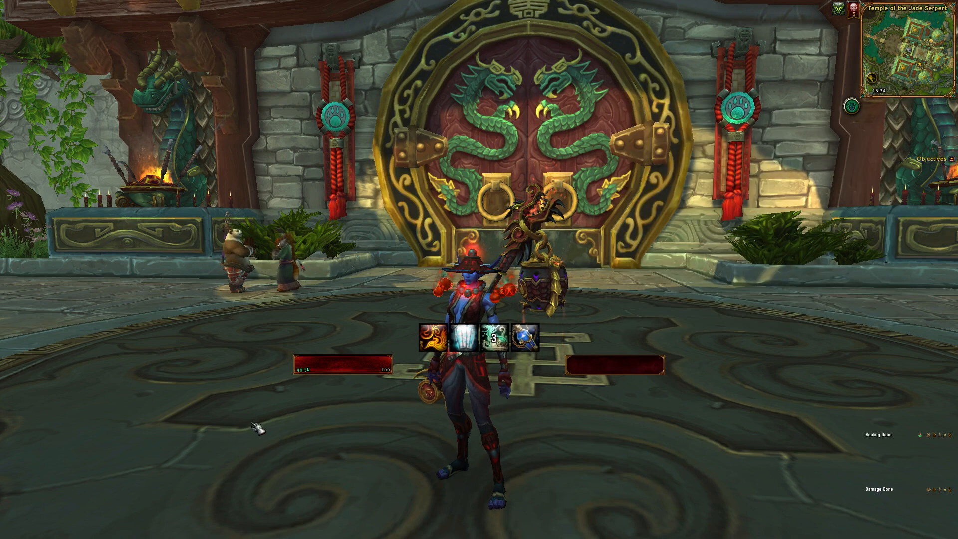
key(3)
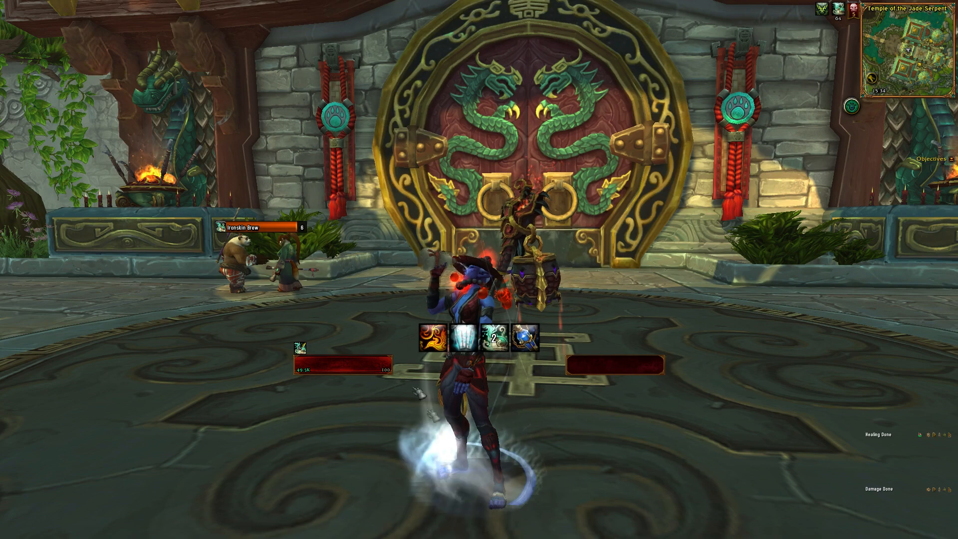
key(4)
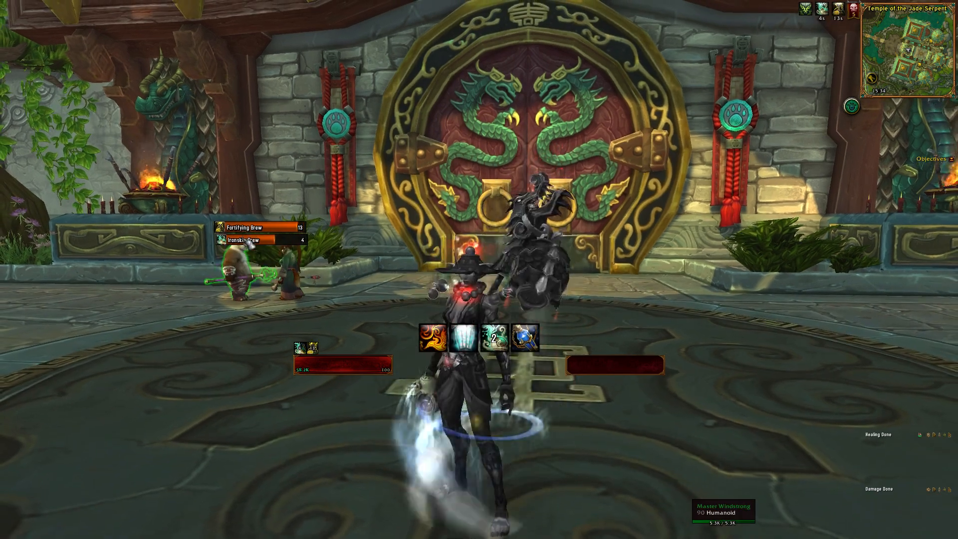
key(5)
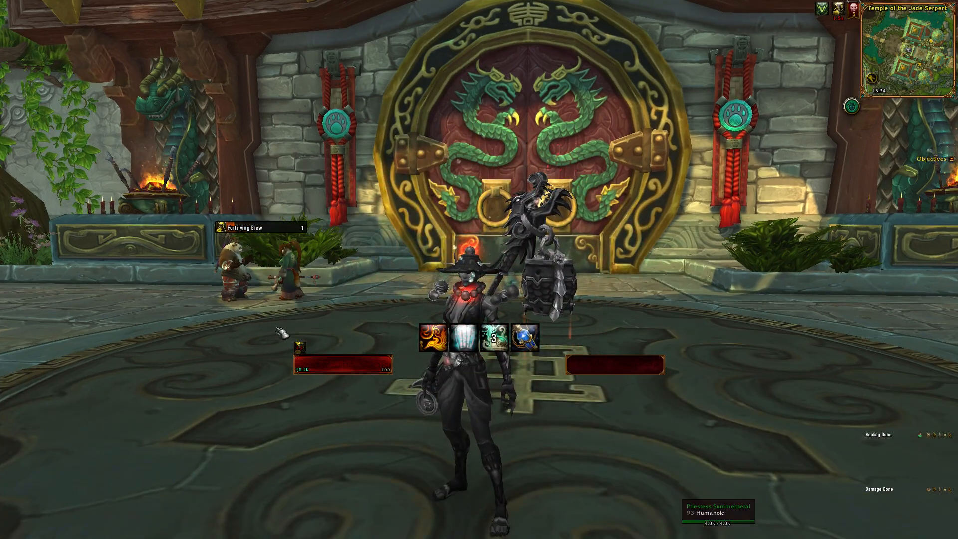
Reopen the WeakAuras options, collapse Example Dynamic Group, expand Example Proc Auras and select its Tiger's Lust aura.
key(Return)
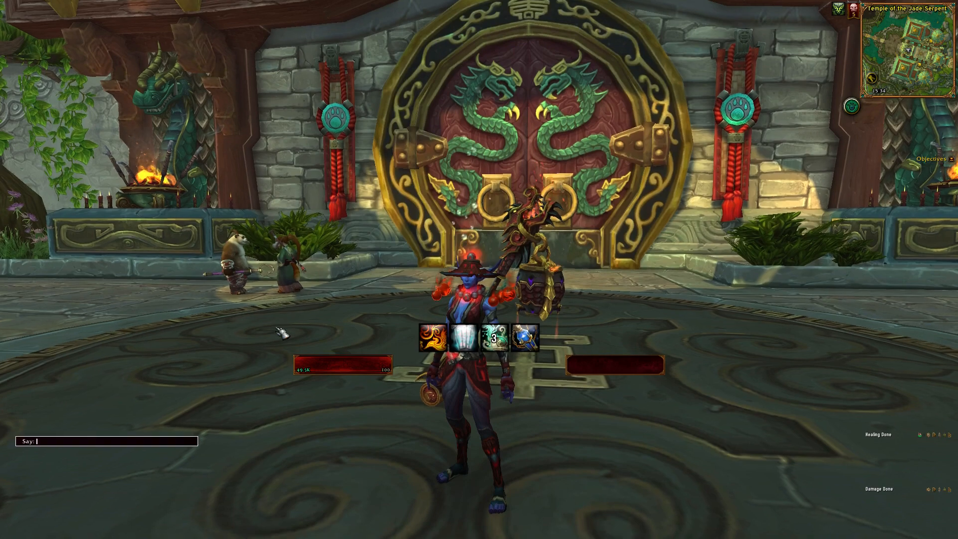
key(Return)
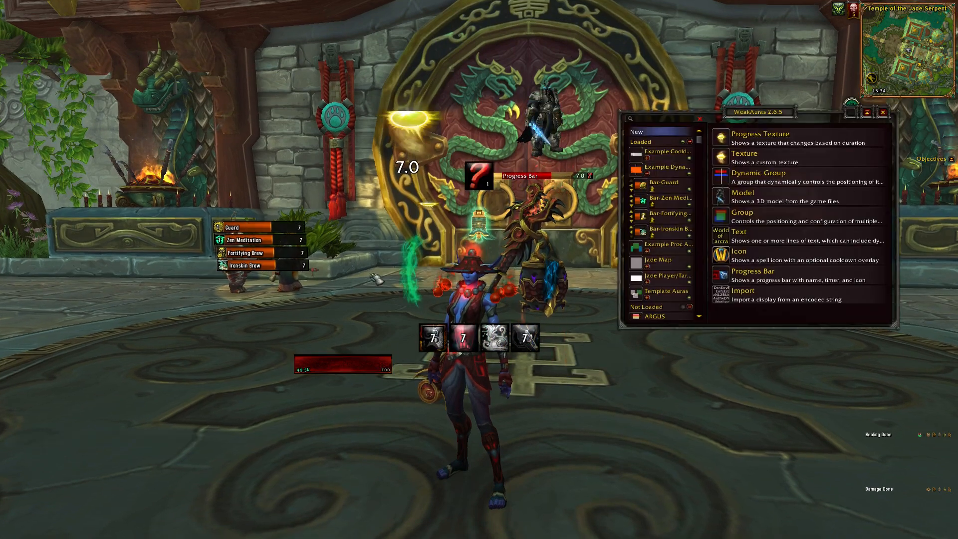
click(650, 176)
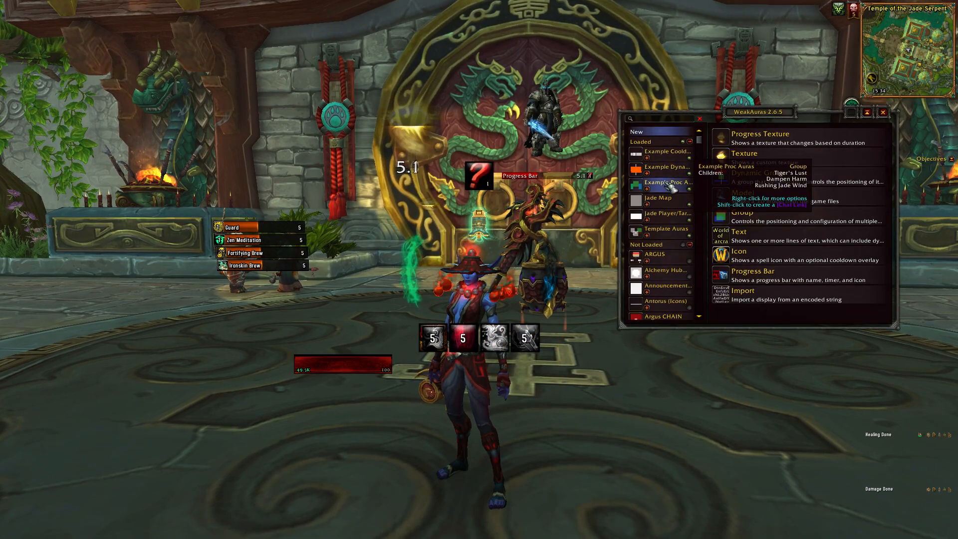
click(652, 189)
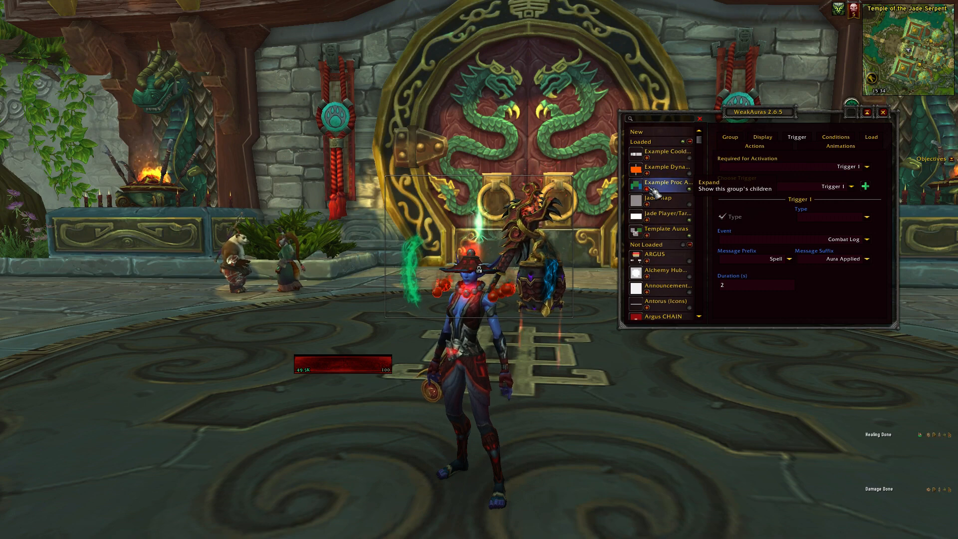
click(651, 191)
click(669, 202)
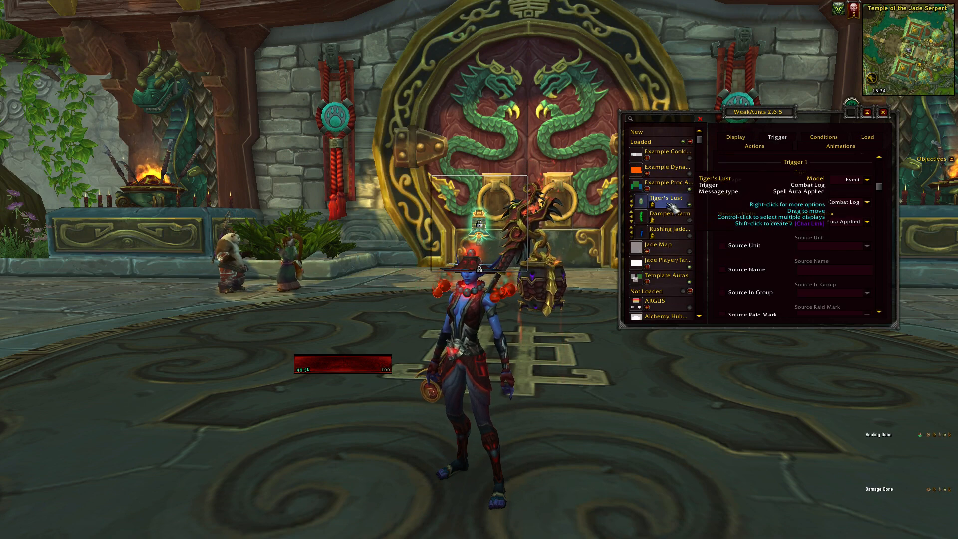
Examine the model display settings and the combat log trigger settings of the Tiger's Lust aura.
click(879, 157)
click(736, 136)
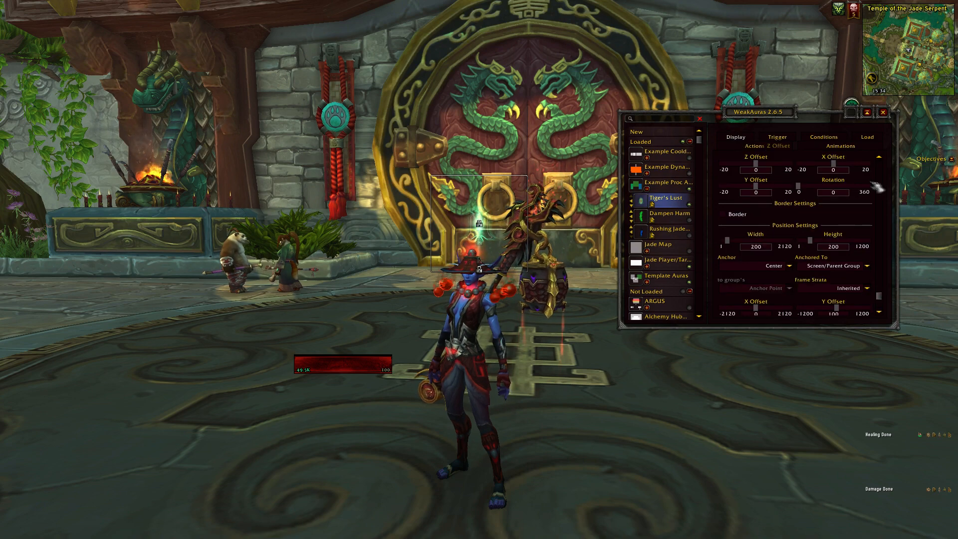
scroll(883, 172, up, 2)
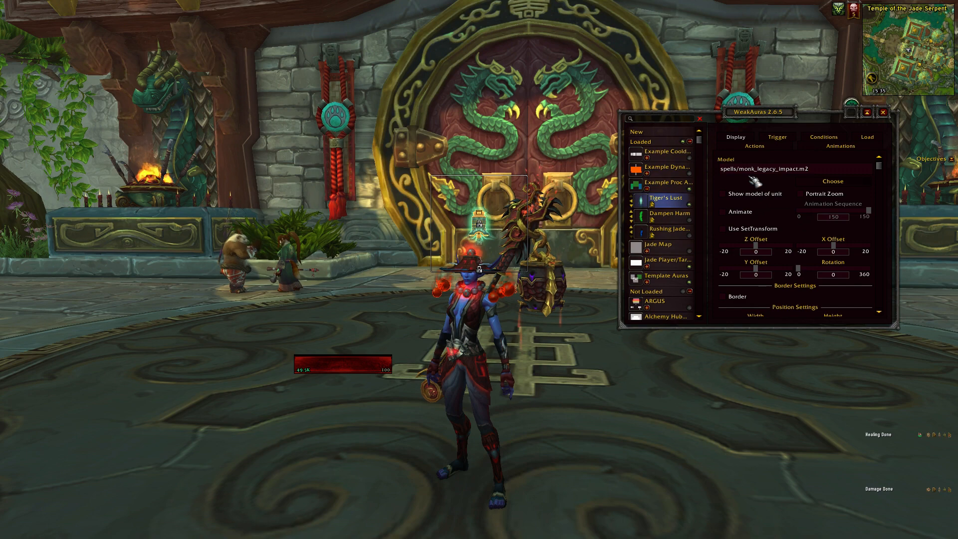
click(777, 139)
click(738, 138)
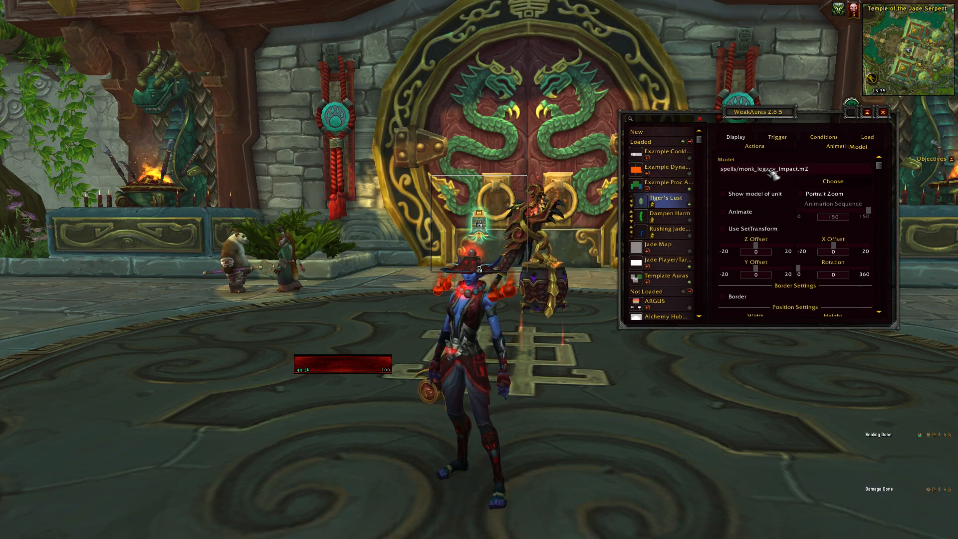
click(779, 142)
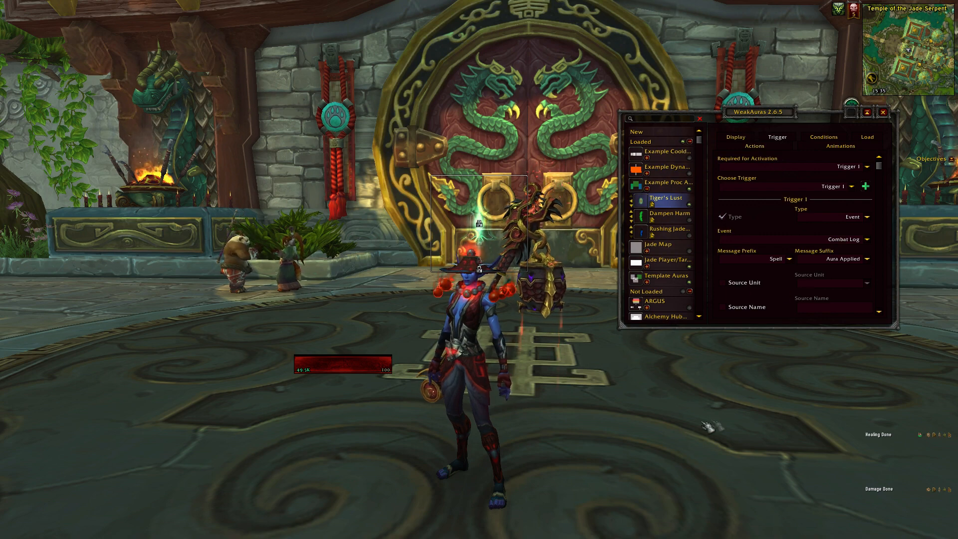
scroll(784, 209, down, 3)
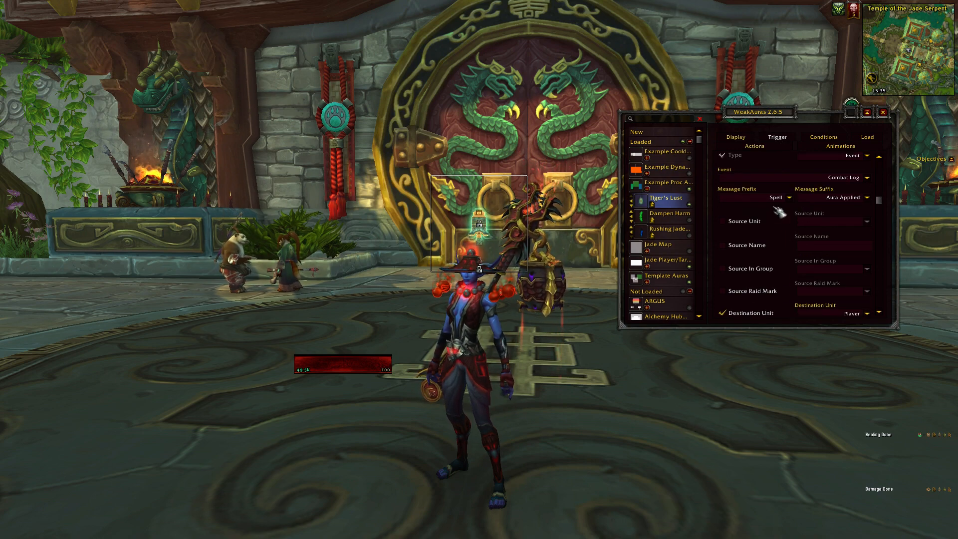
Close the WeakAuras options and use Tiger's Lust to test its proc aura.
click(884, 112)
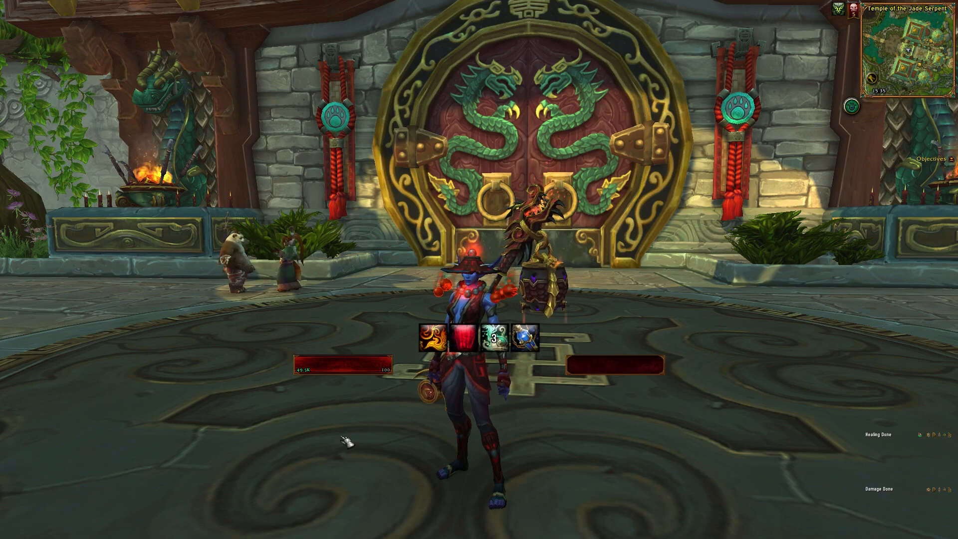
key(1)
key(2)
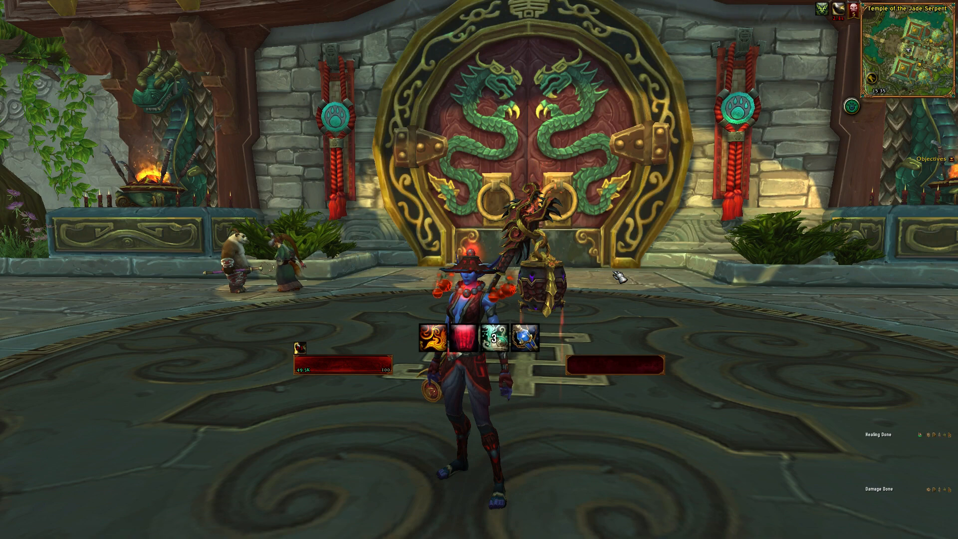
Reopen the WeakAuras options to check the Dampen Harm and Rushing Jade Wind auras, then close them and use Dampen Harm.
key(Return)
text(/Wa)
key(Return)
click(669, 216)
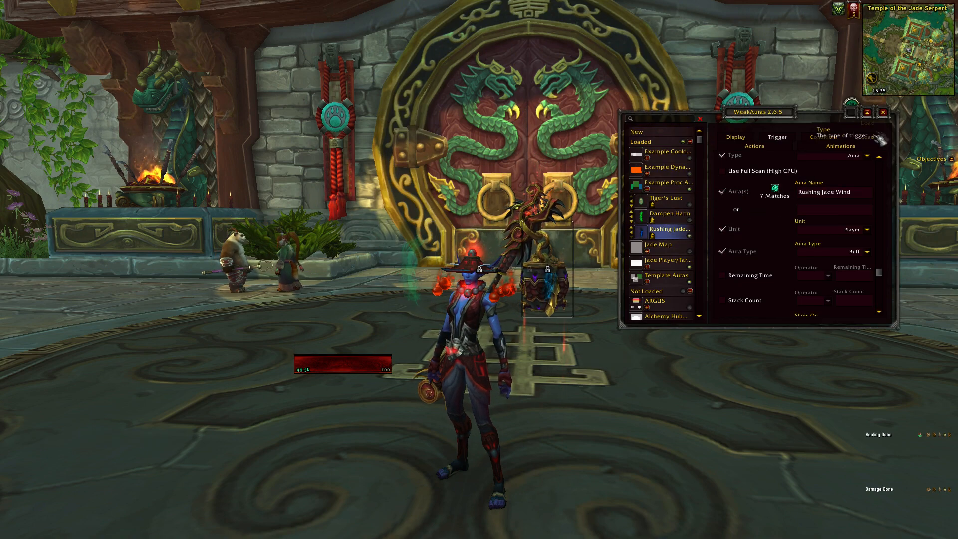
click(883, 112)
key(3)
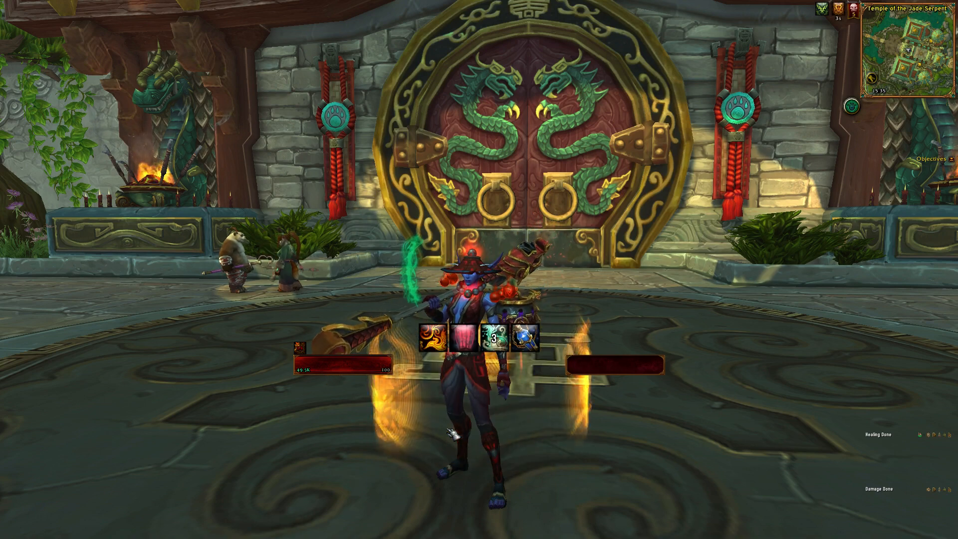
Reopen the WeakAuras options, view the trigger settings of the Rushing Jade Wind aura, and close the options.
text(/wa)
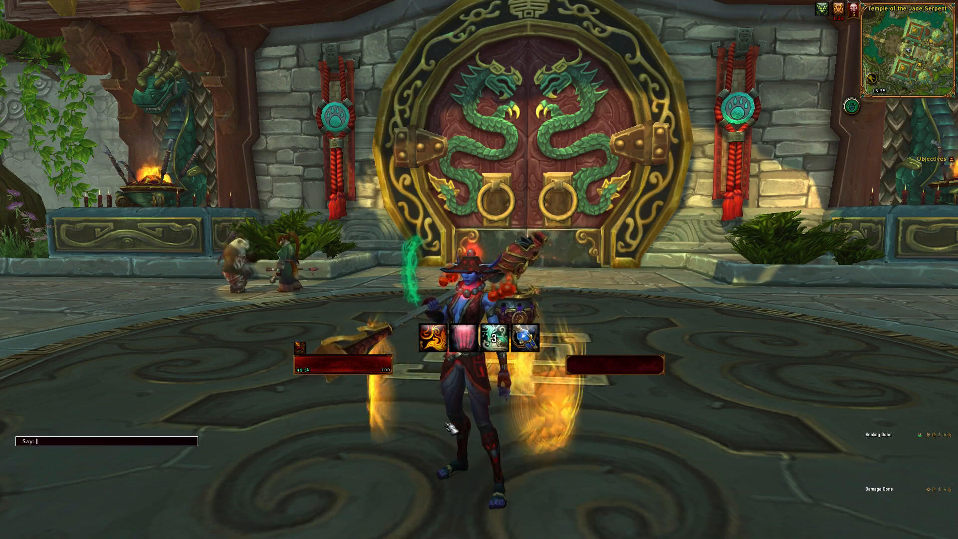
key(Return)
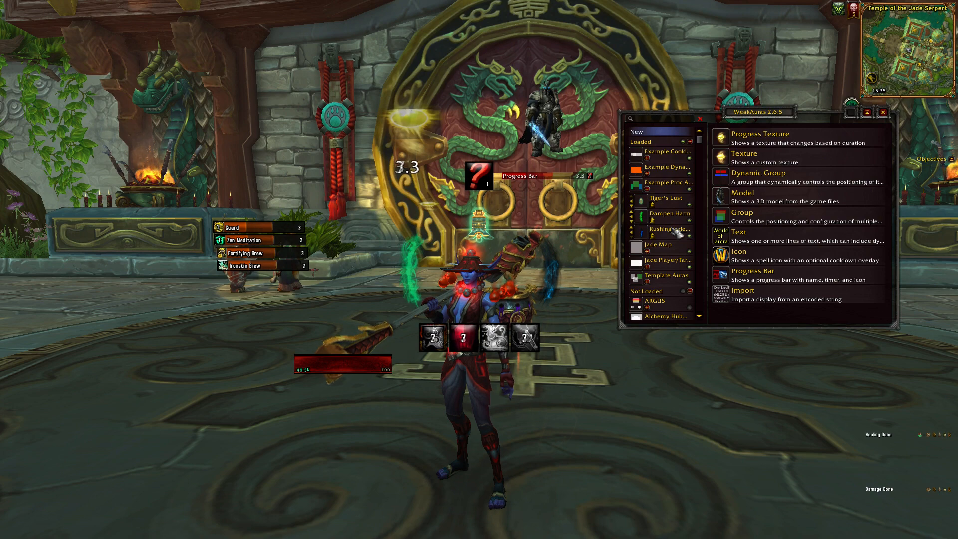
click(669, 230)
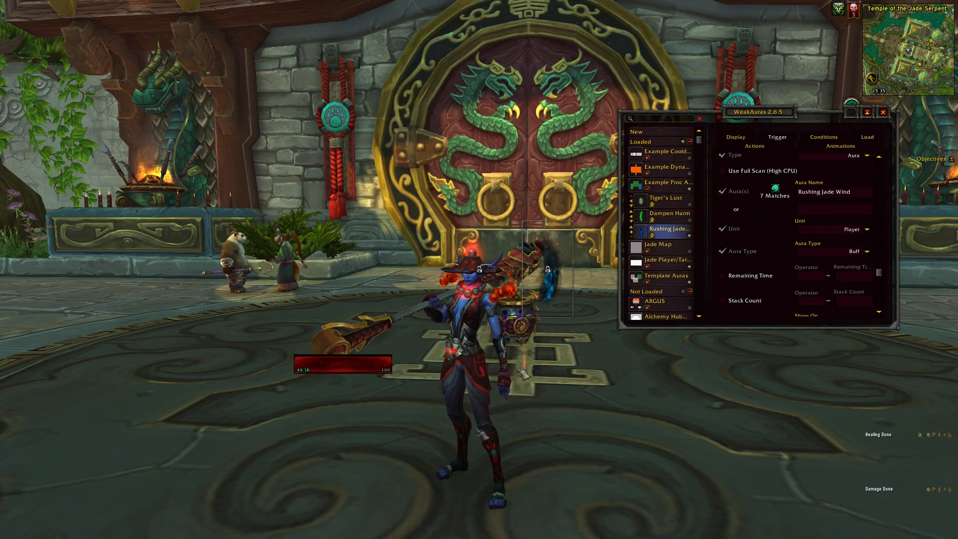
click(883, 113)
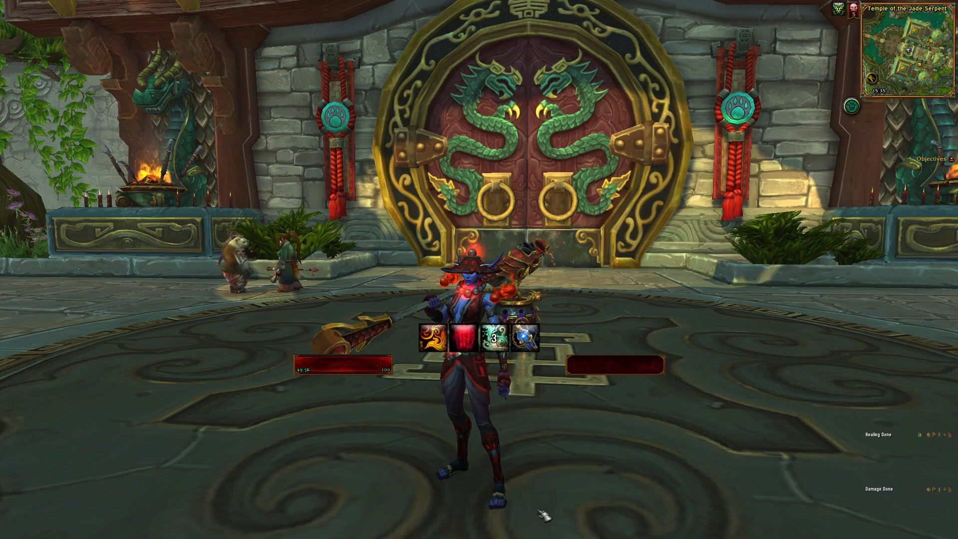
click(323, 518)
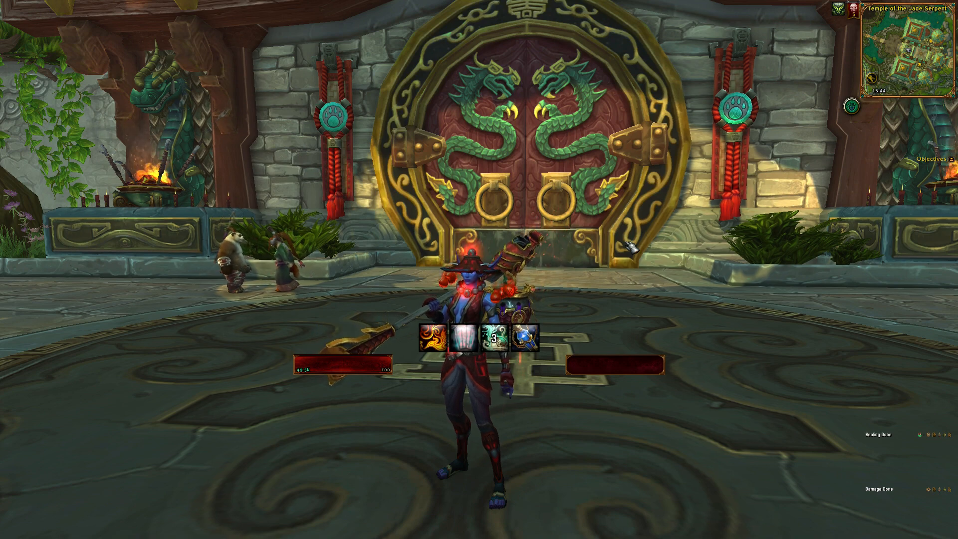
Bring up the WeakAuras options with the /wa command and collapse the Example Proc Auras group.
key(Return)
text(/W)
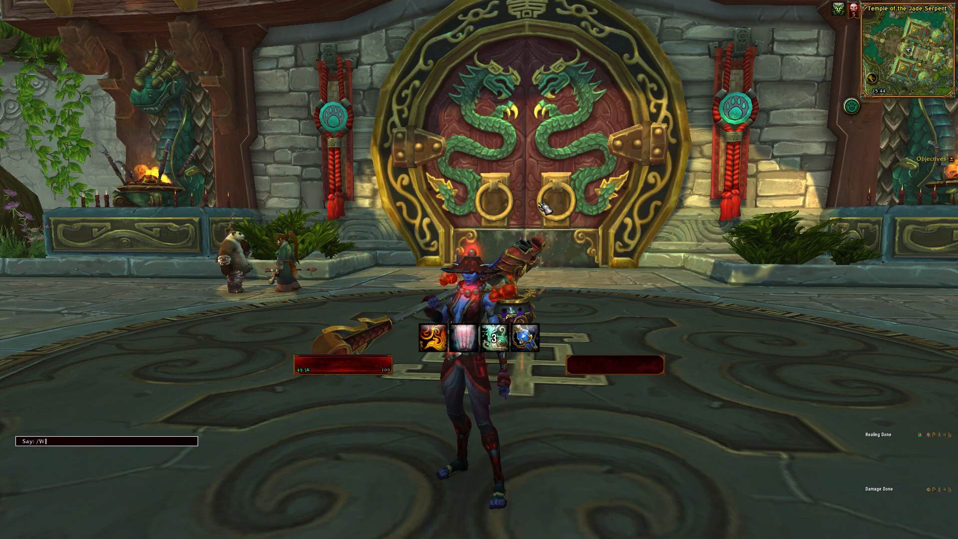
text(a)
key(Return)
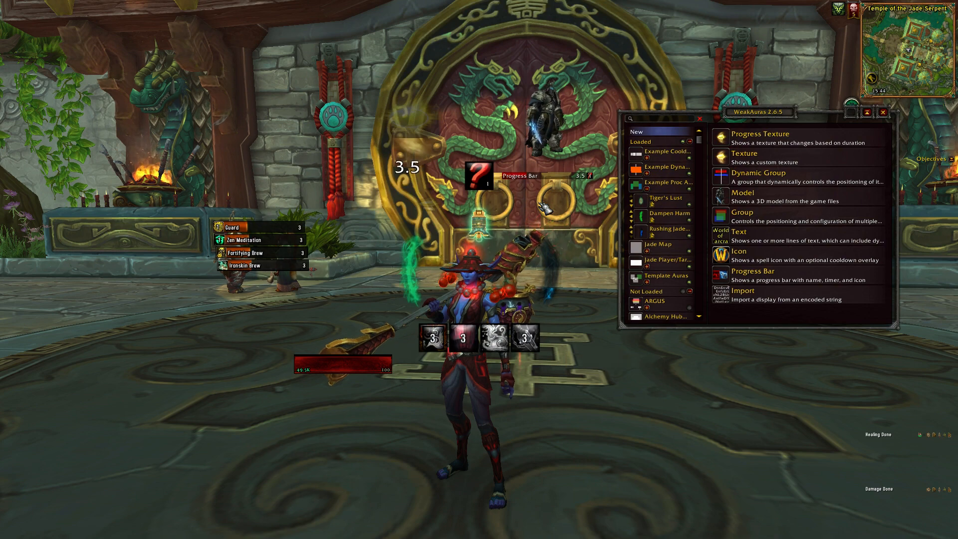
click(649, 189)
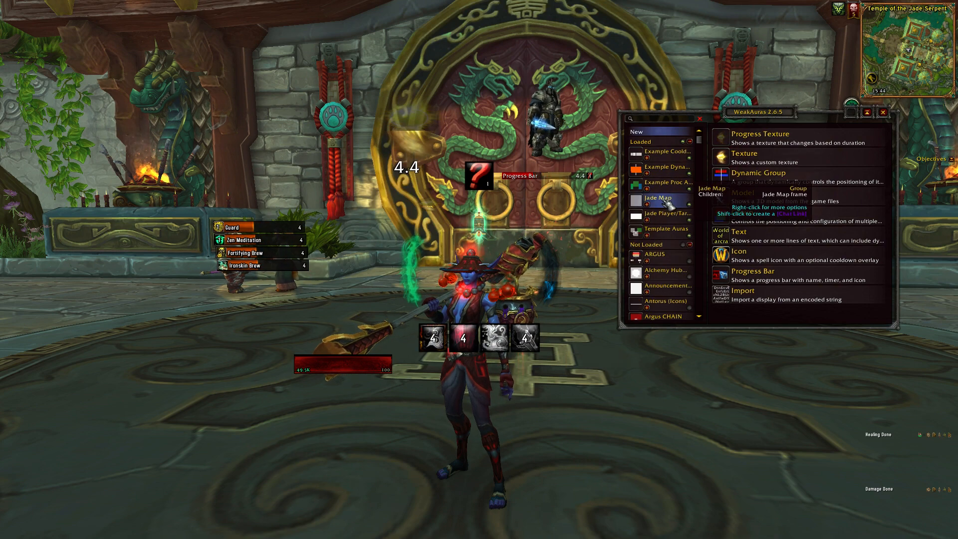
Preview the Jade Player/Target group, then expand Template Auras and preview its Texture Aura.
click(673, 231)
click(663, 215)
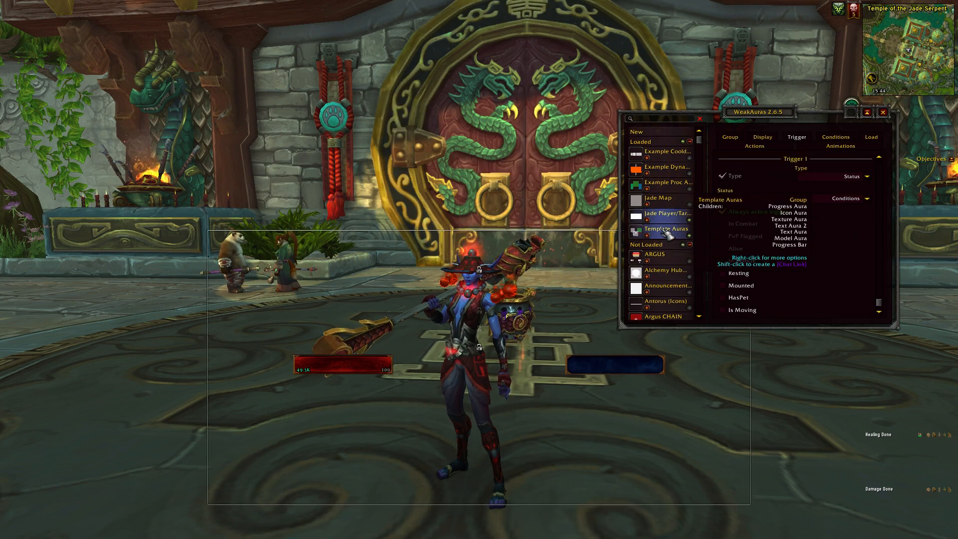
click(662, 231)
click(647, 235)
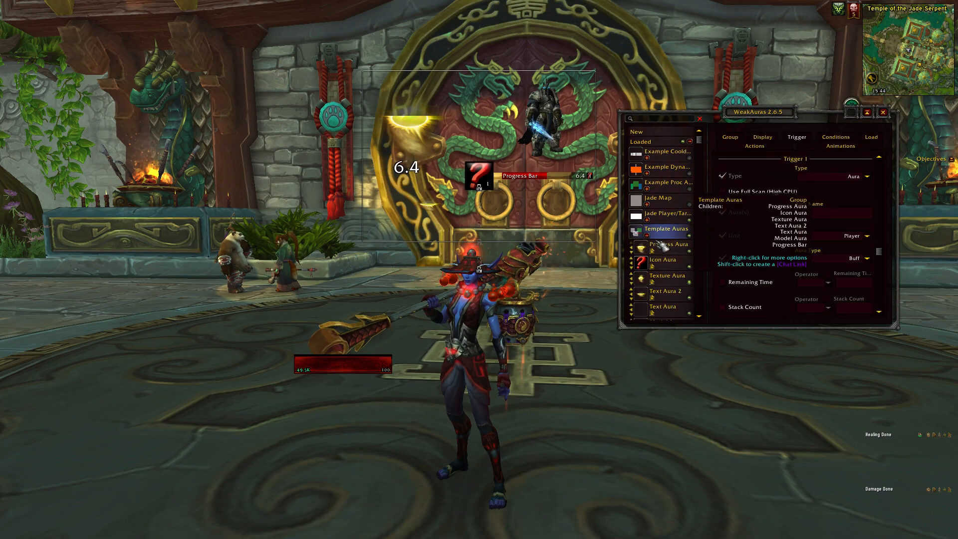
click(669, 282)
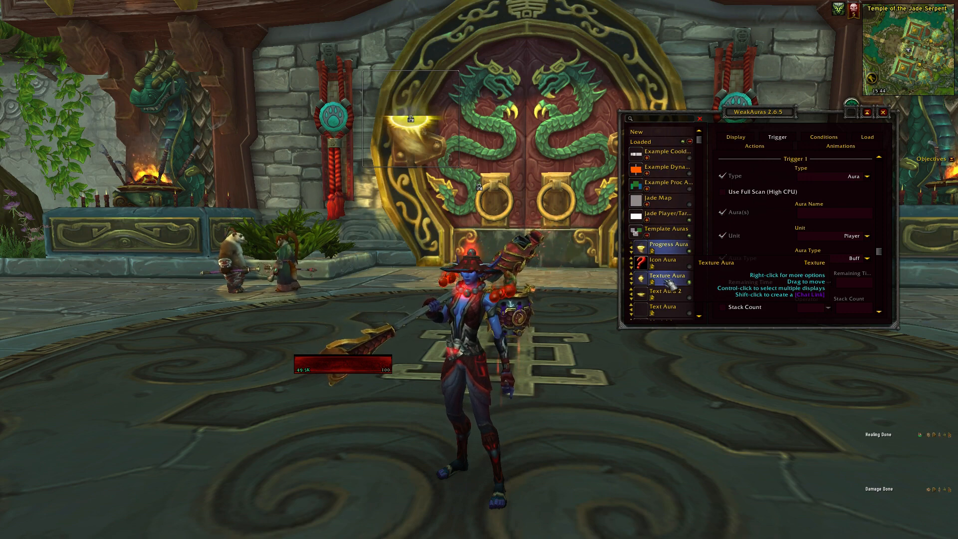
Expand the Example Cooldown Auras group and view the trigger settings of its Breath of Fire aura.
click(648, 158)
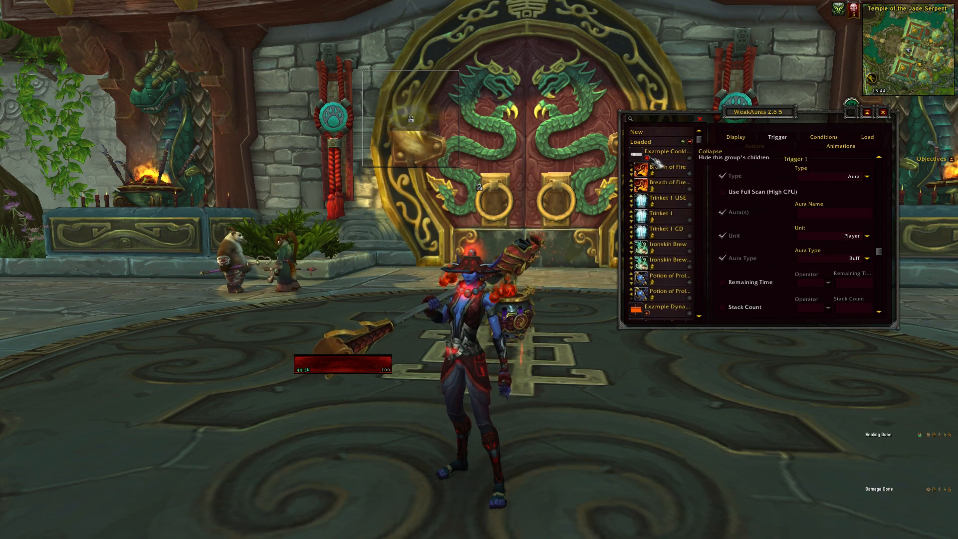
click(664, 185)
click(658, 172)
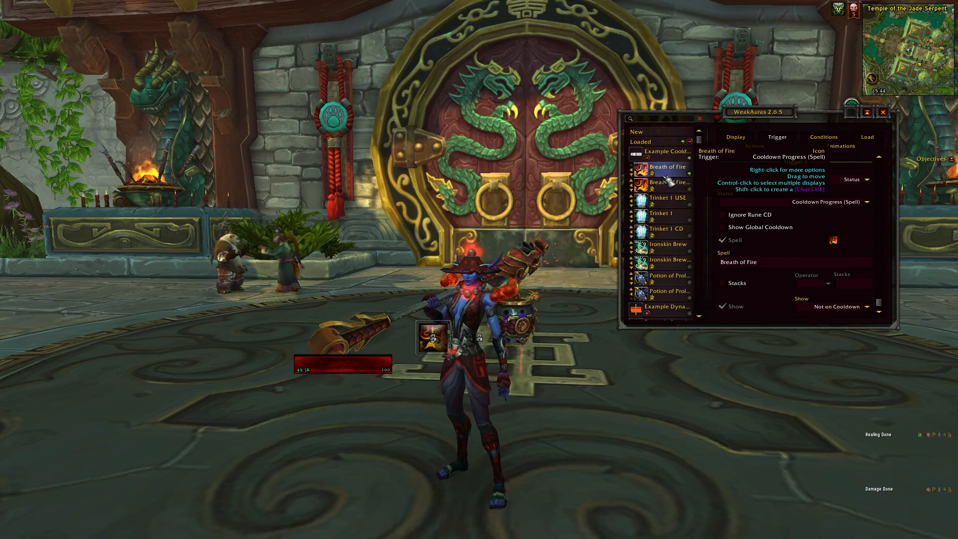
Add a new Icon display to WeakAuras.
click(637, 132)
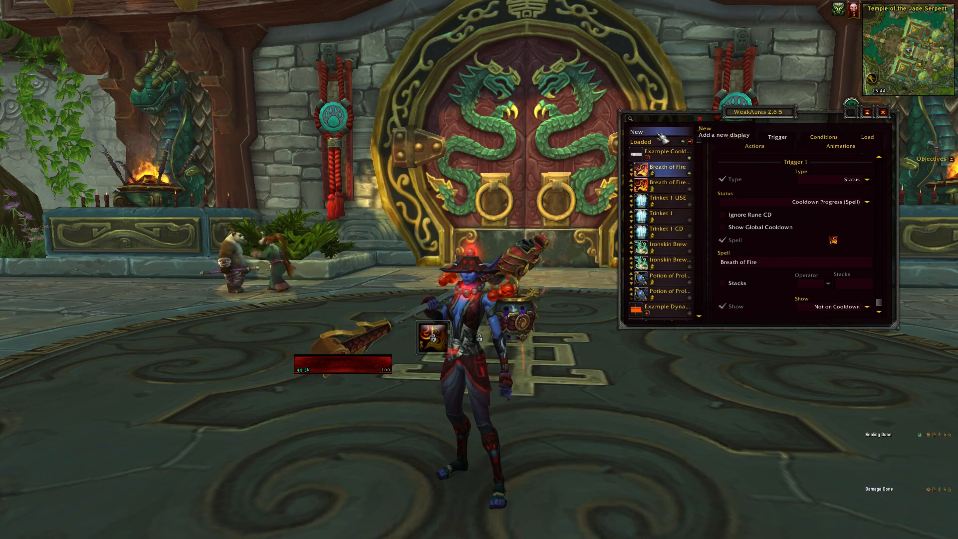
click(745, 258)
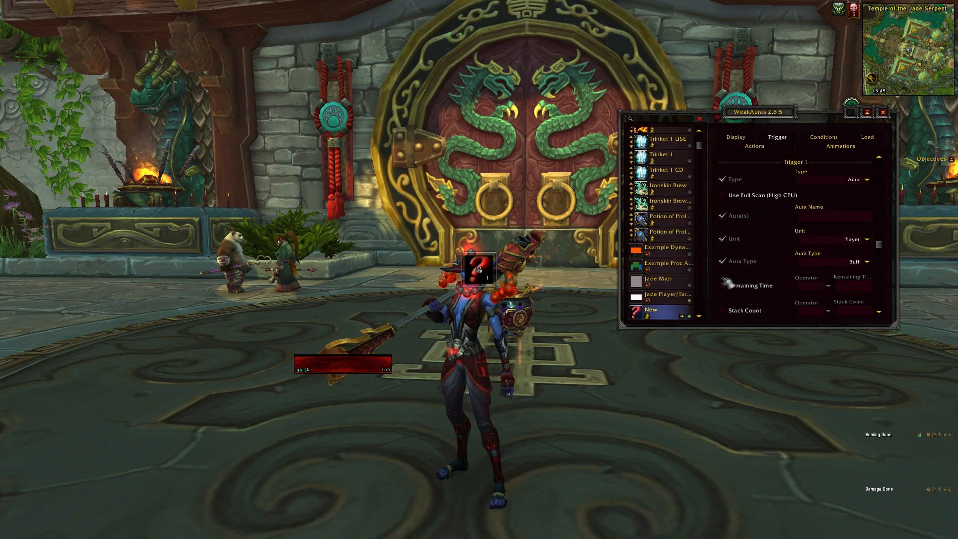
Rename the new icon aura as Breath.
right_click(664, 316)
click(671, 328)
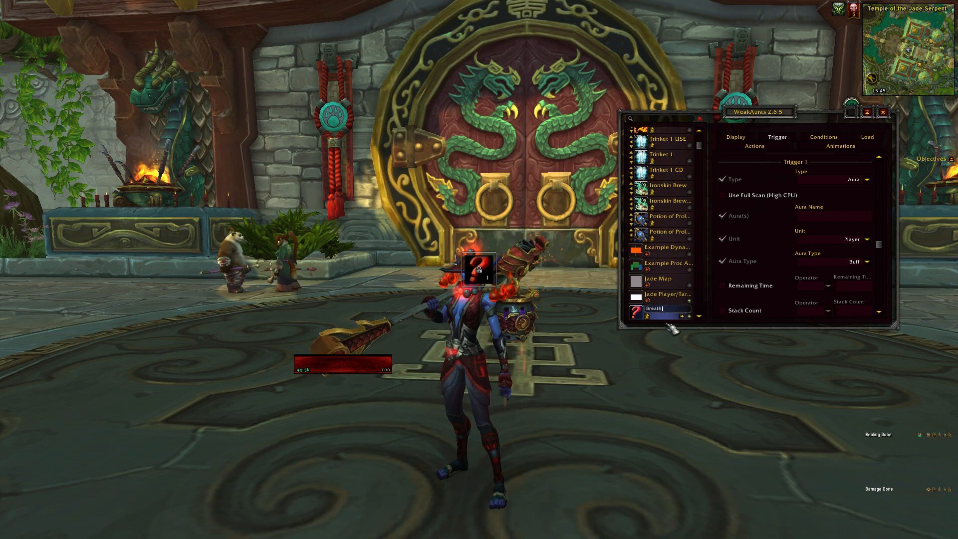
key(Return)
Compare the display and trigger settings of the Breath of Fire aura with the trigger settings of the Breath aura.
scroll(667, 227, up, 3)
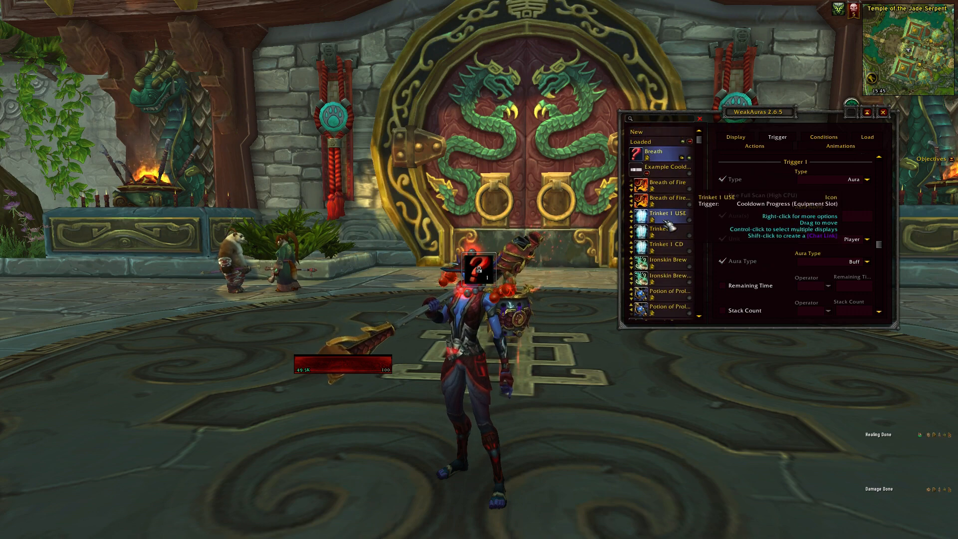
click(672, 188)
click(736, 137)
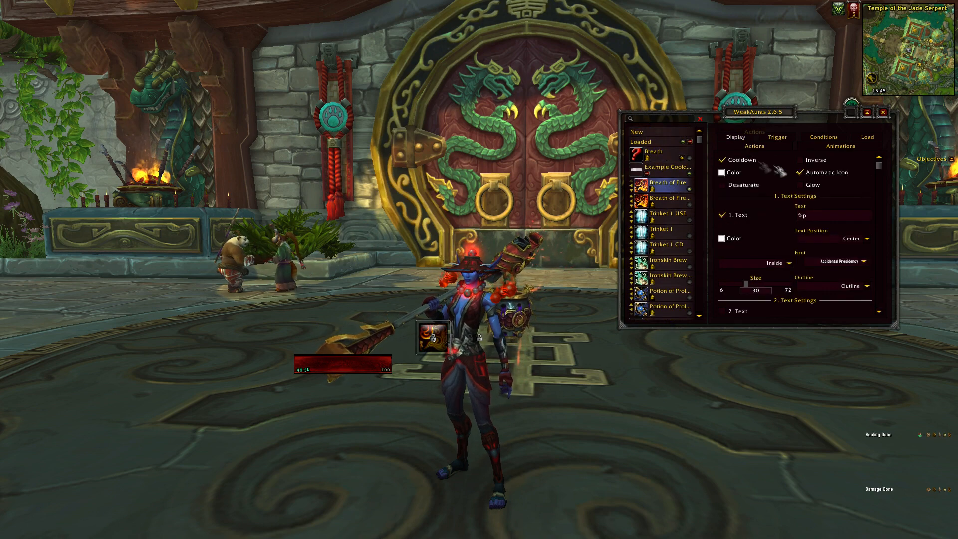
scroll(884, 219, down, 5)
drag(880, 215, 879, 163)
click(779, 138)
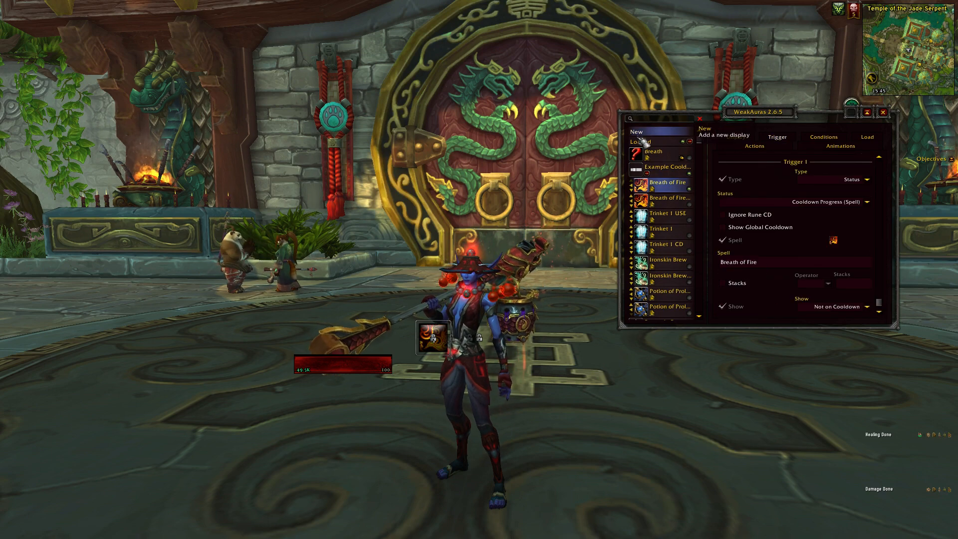
click(665, 158)
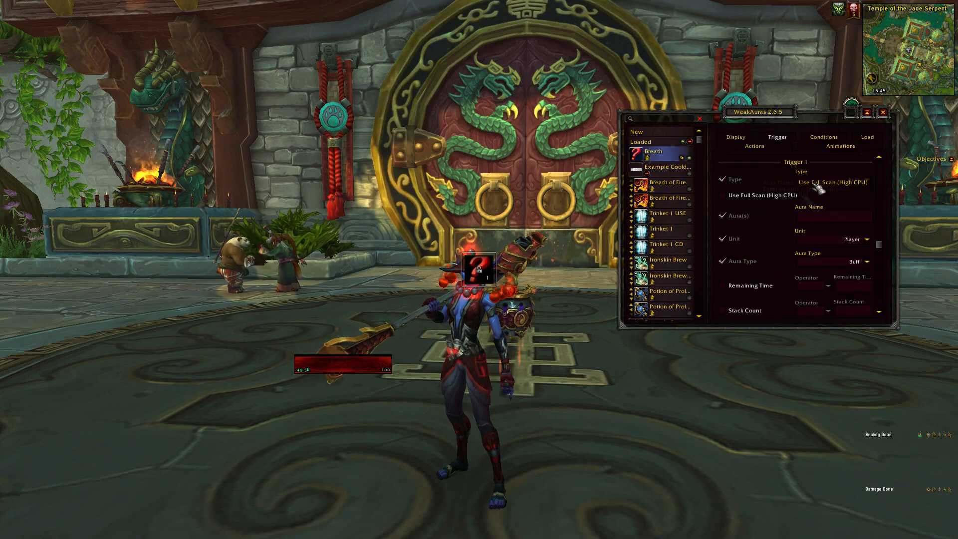
drag(886, 240, 883, 168)
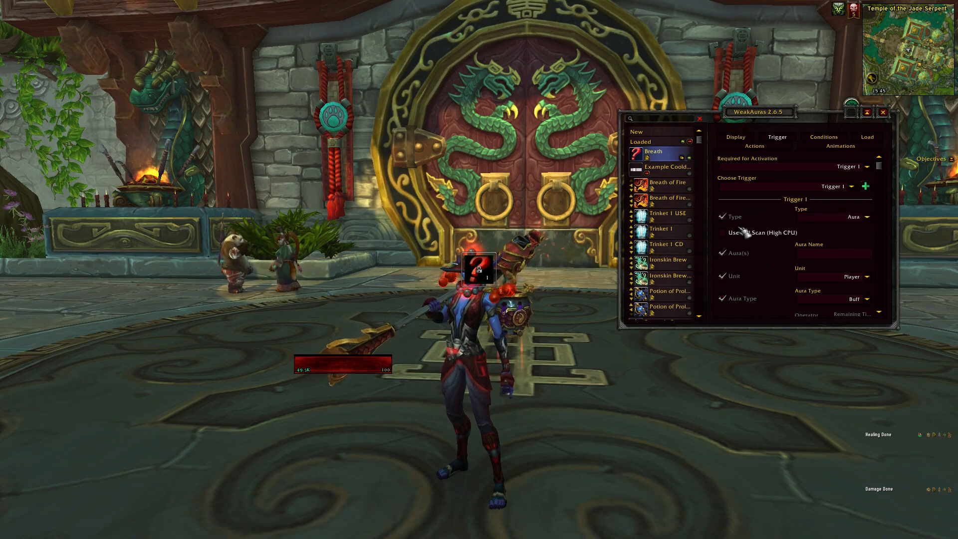
Delete the Breath aura and close the WeakAuras options.
right_click(657, 155)
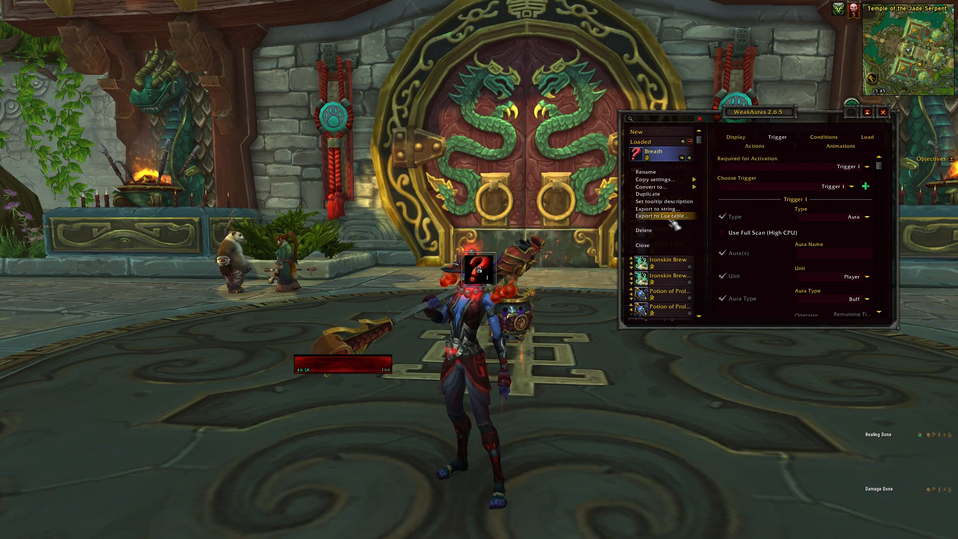
click(665, 231)
click(448, 72)
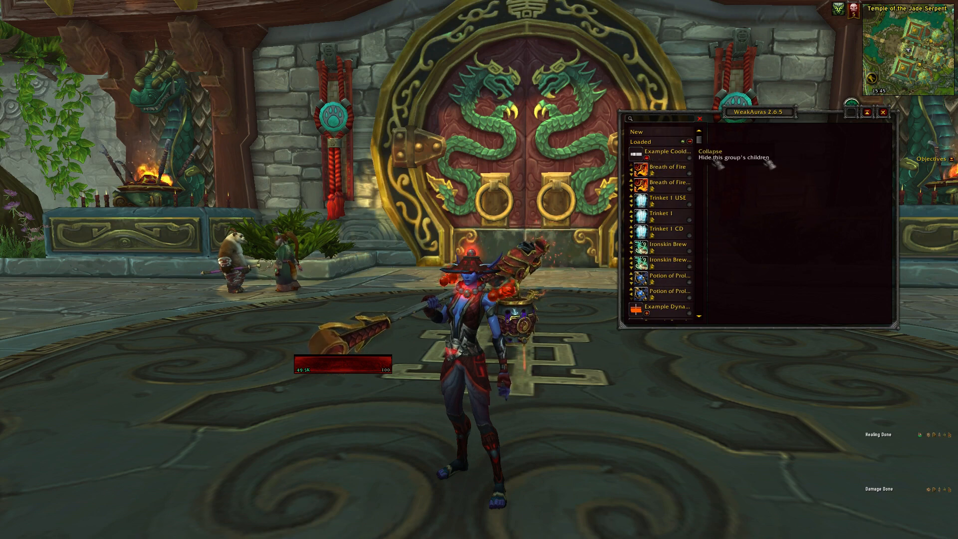
click(884, 113)
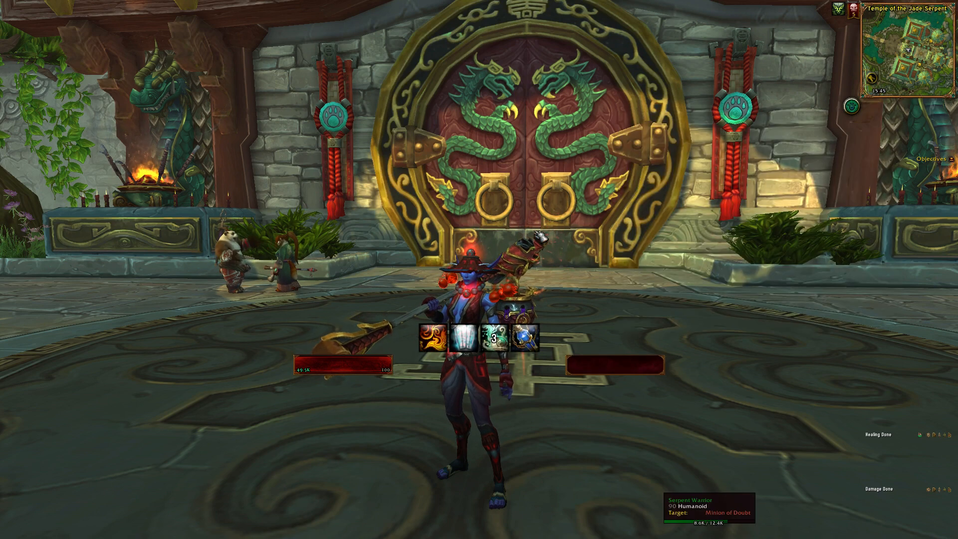